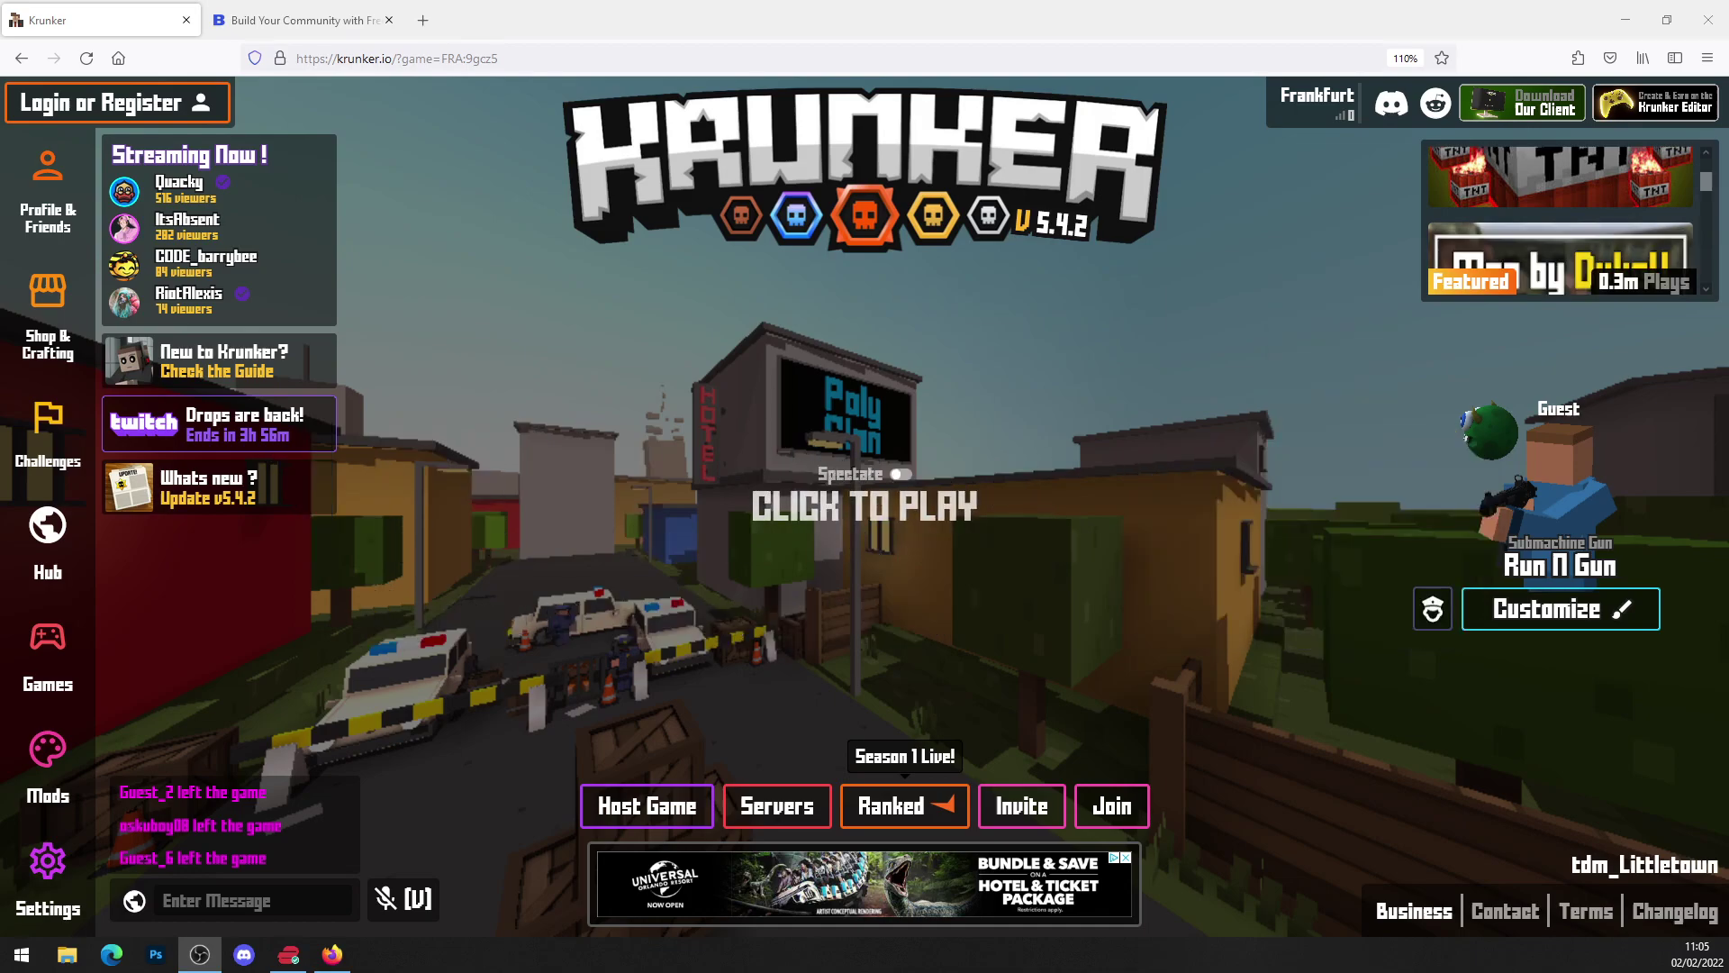
Switch to the 'Build Your Community' tab showing the Krunker download's Social Unlock page
left_click(308, 20)
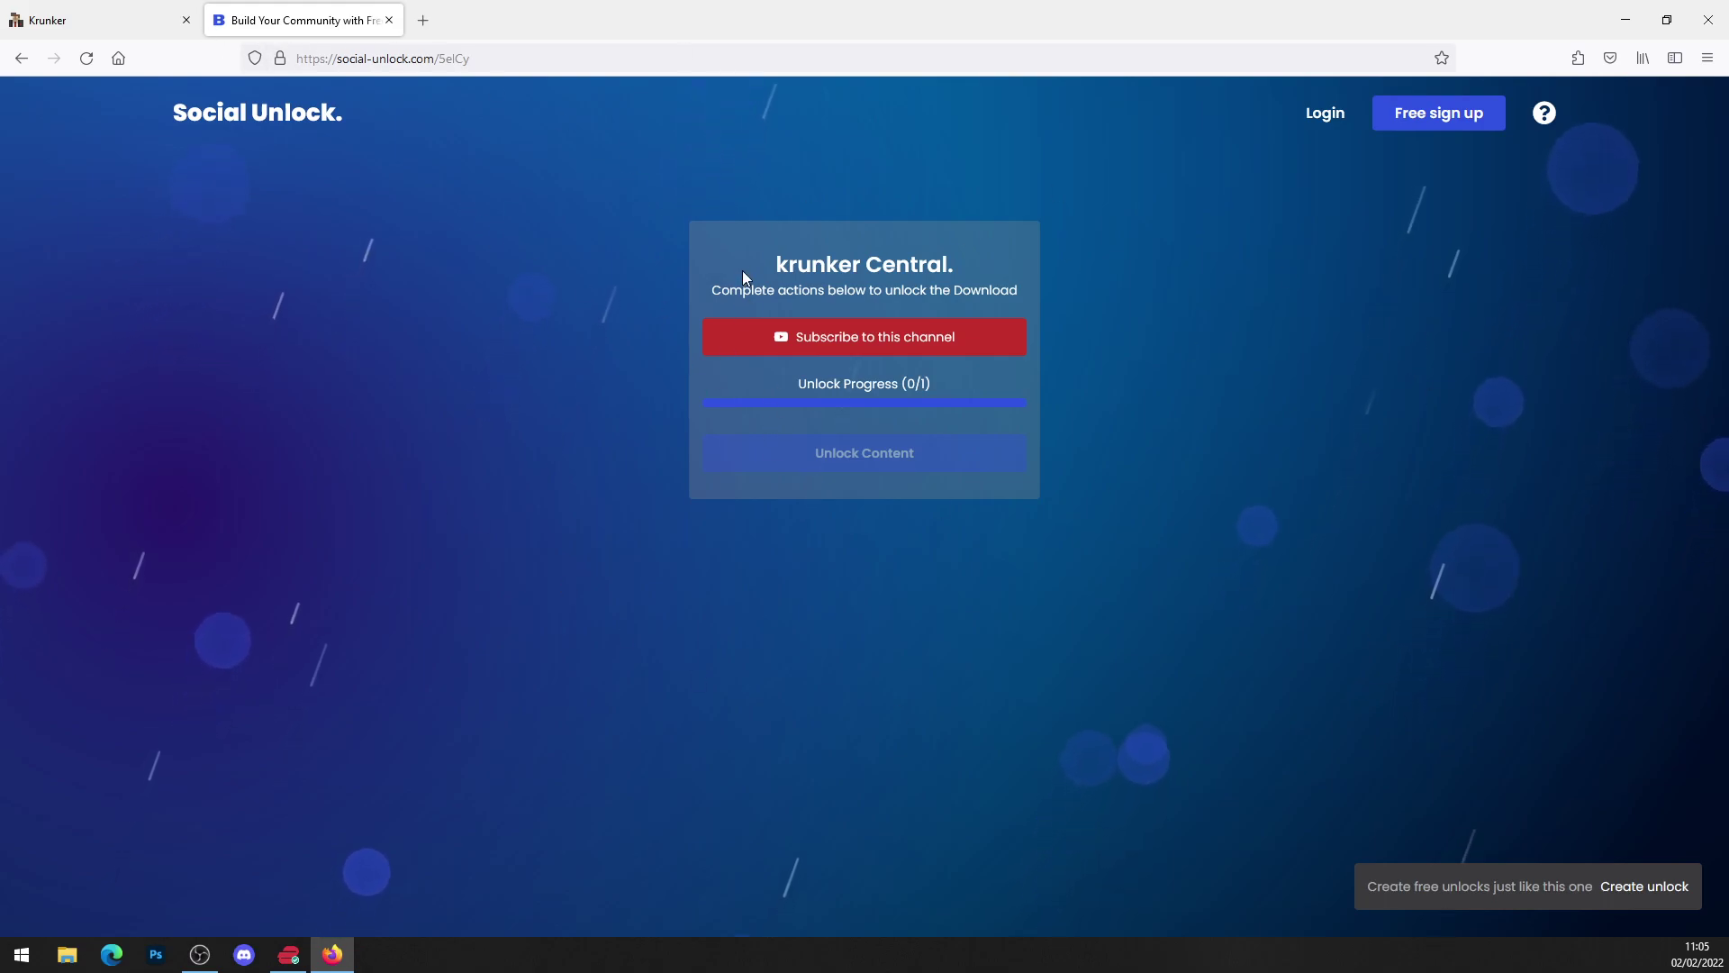
Subscribe to the Krunker Central YouTube channel and return to the Social Unlock tab
left_click(881, 347)
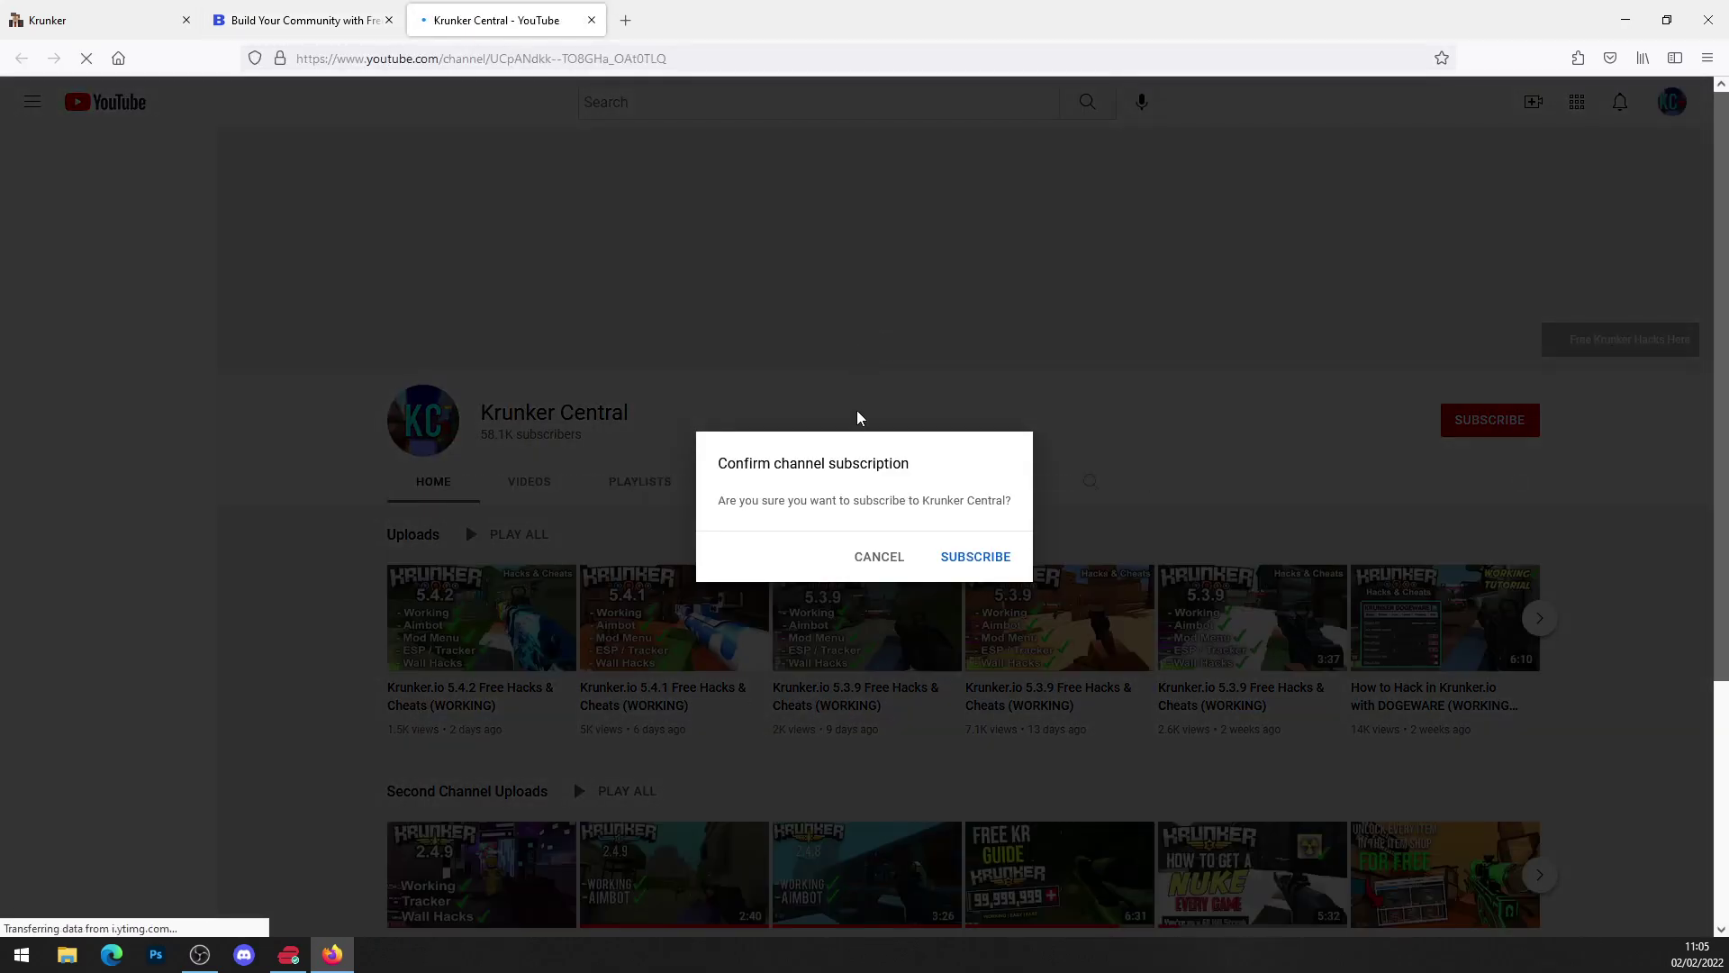
left_click(970, 564)
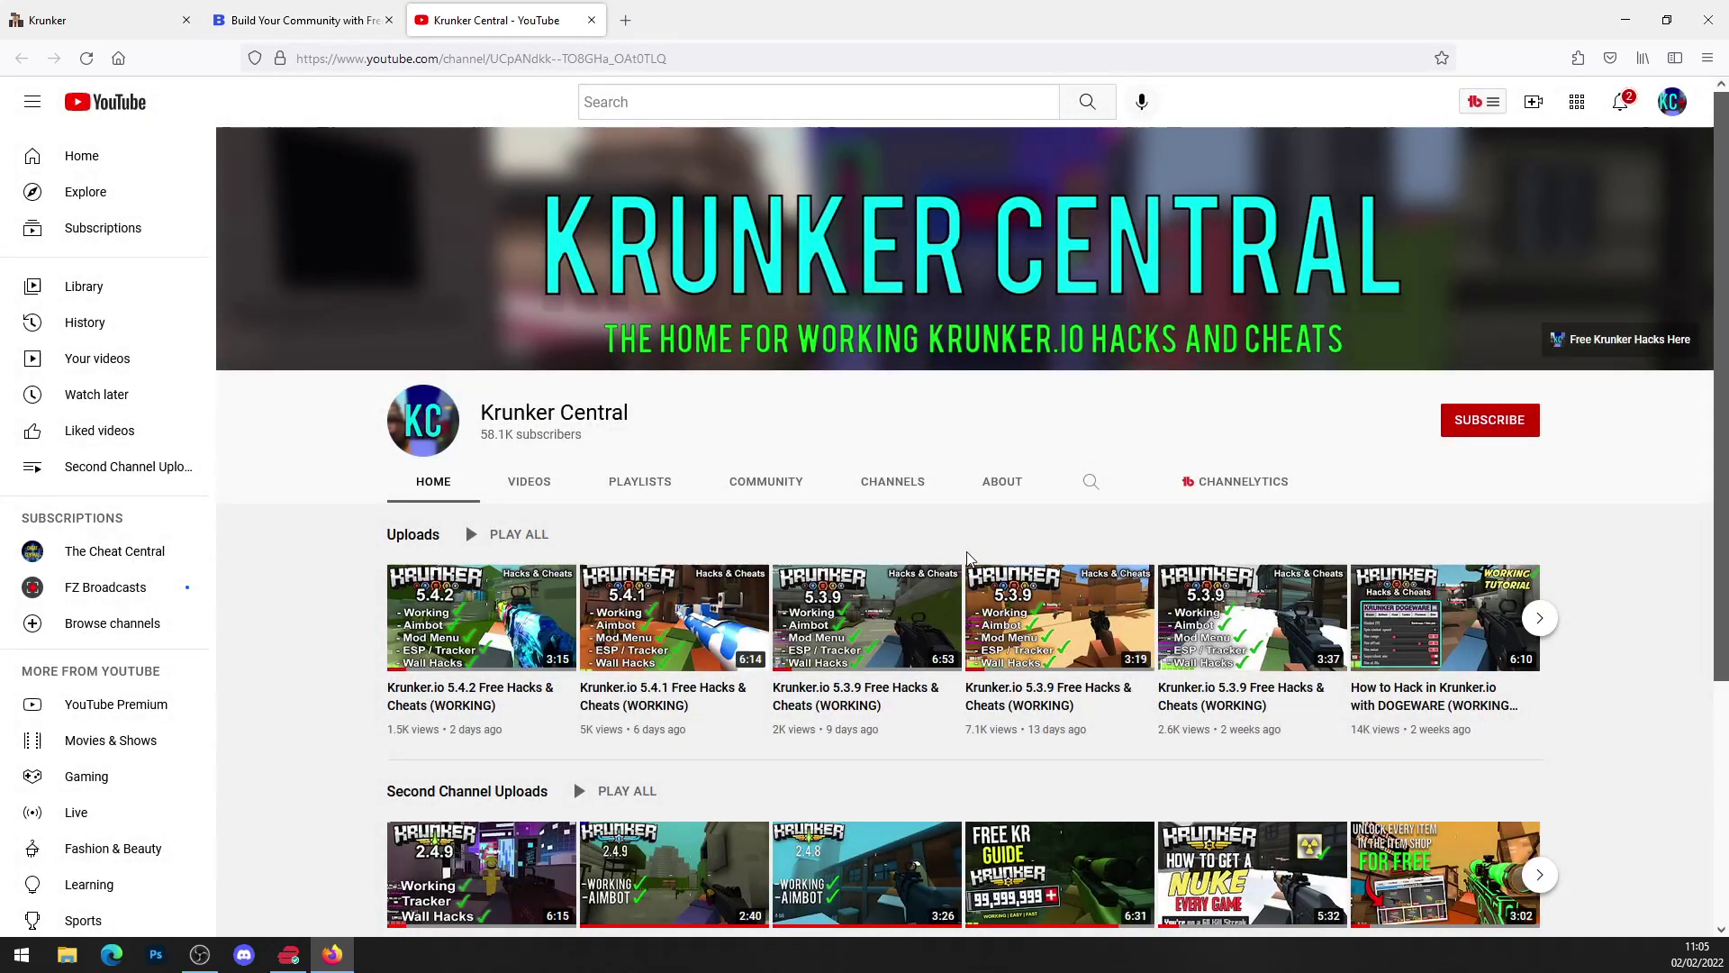
left_click(309, 17)
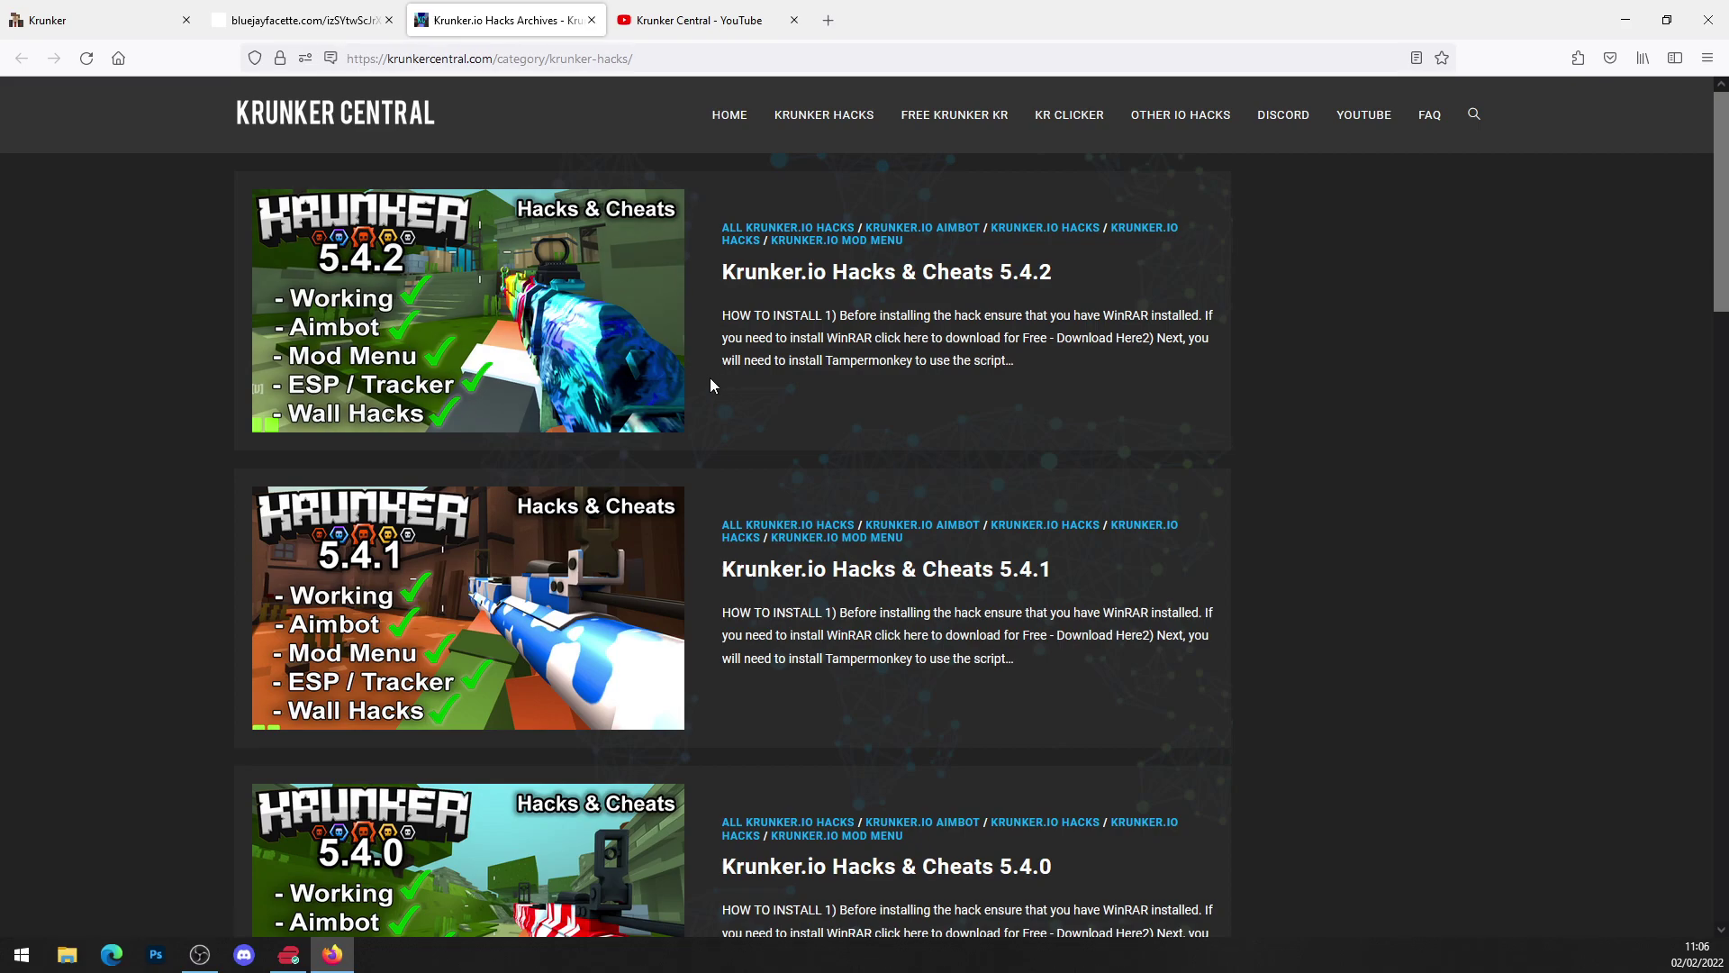
scroll(709, 379, "down", 2)
scroll(710, 385, "up", 2)
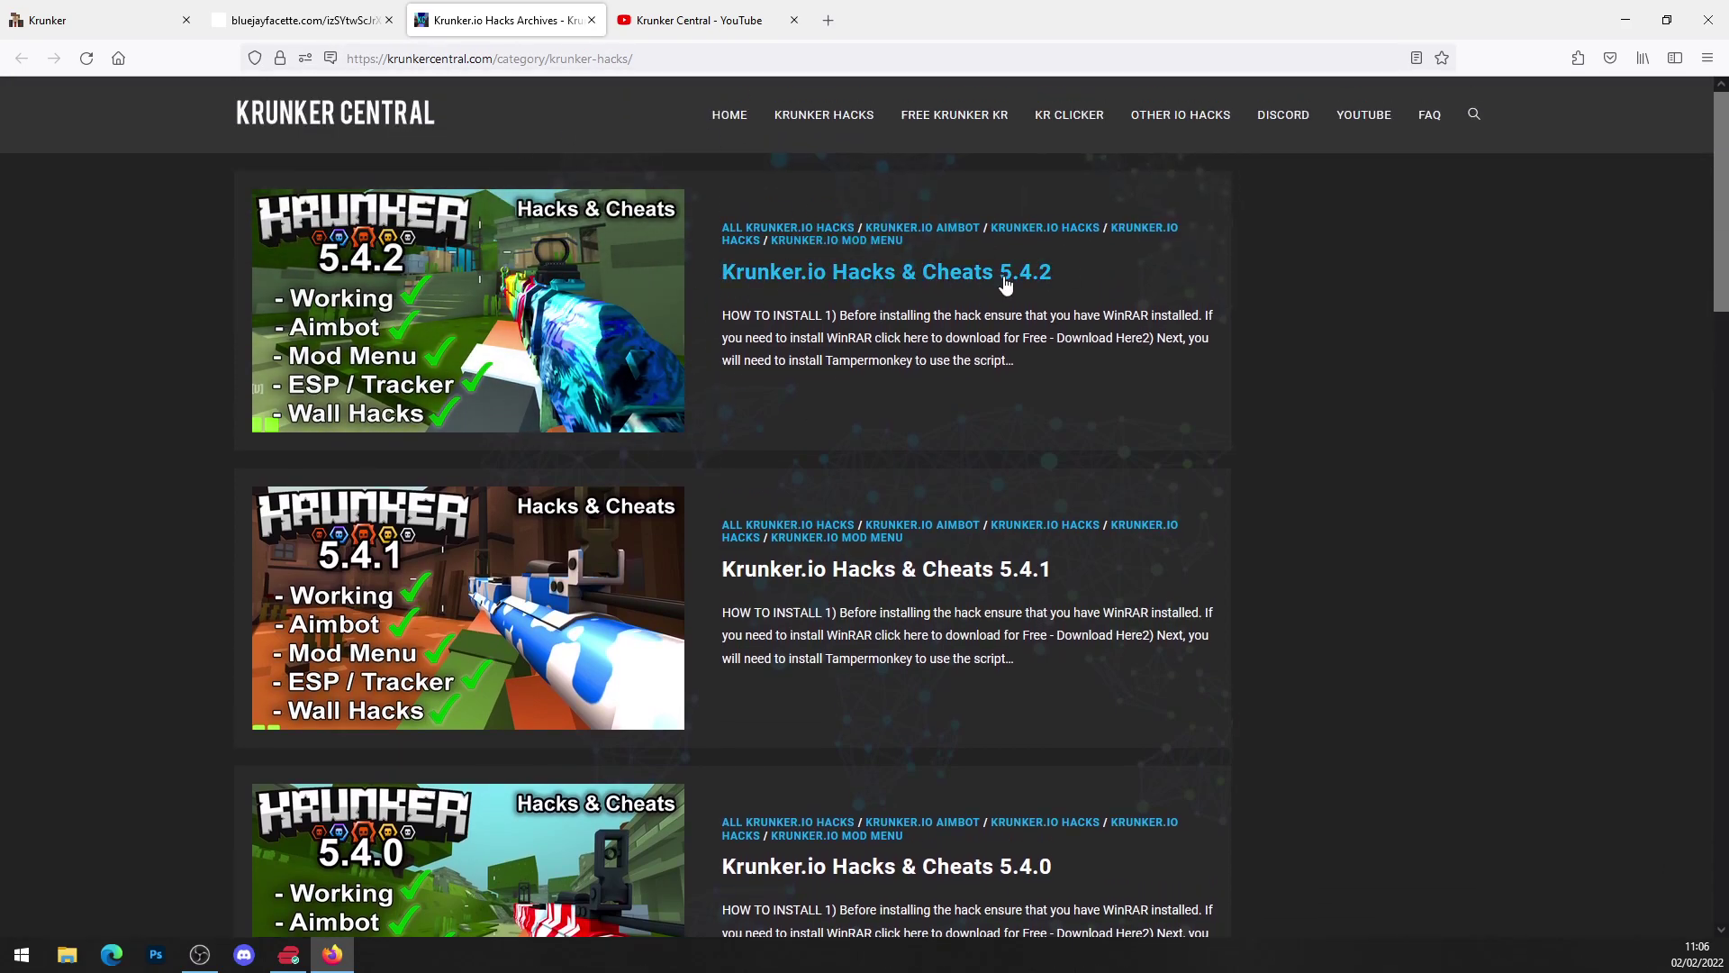
Switch to the first browser tab for the Krunker.io Hacks & Cheats 5.4.2 post
key("ctrl+1")
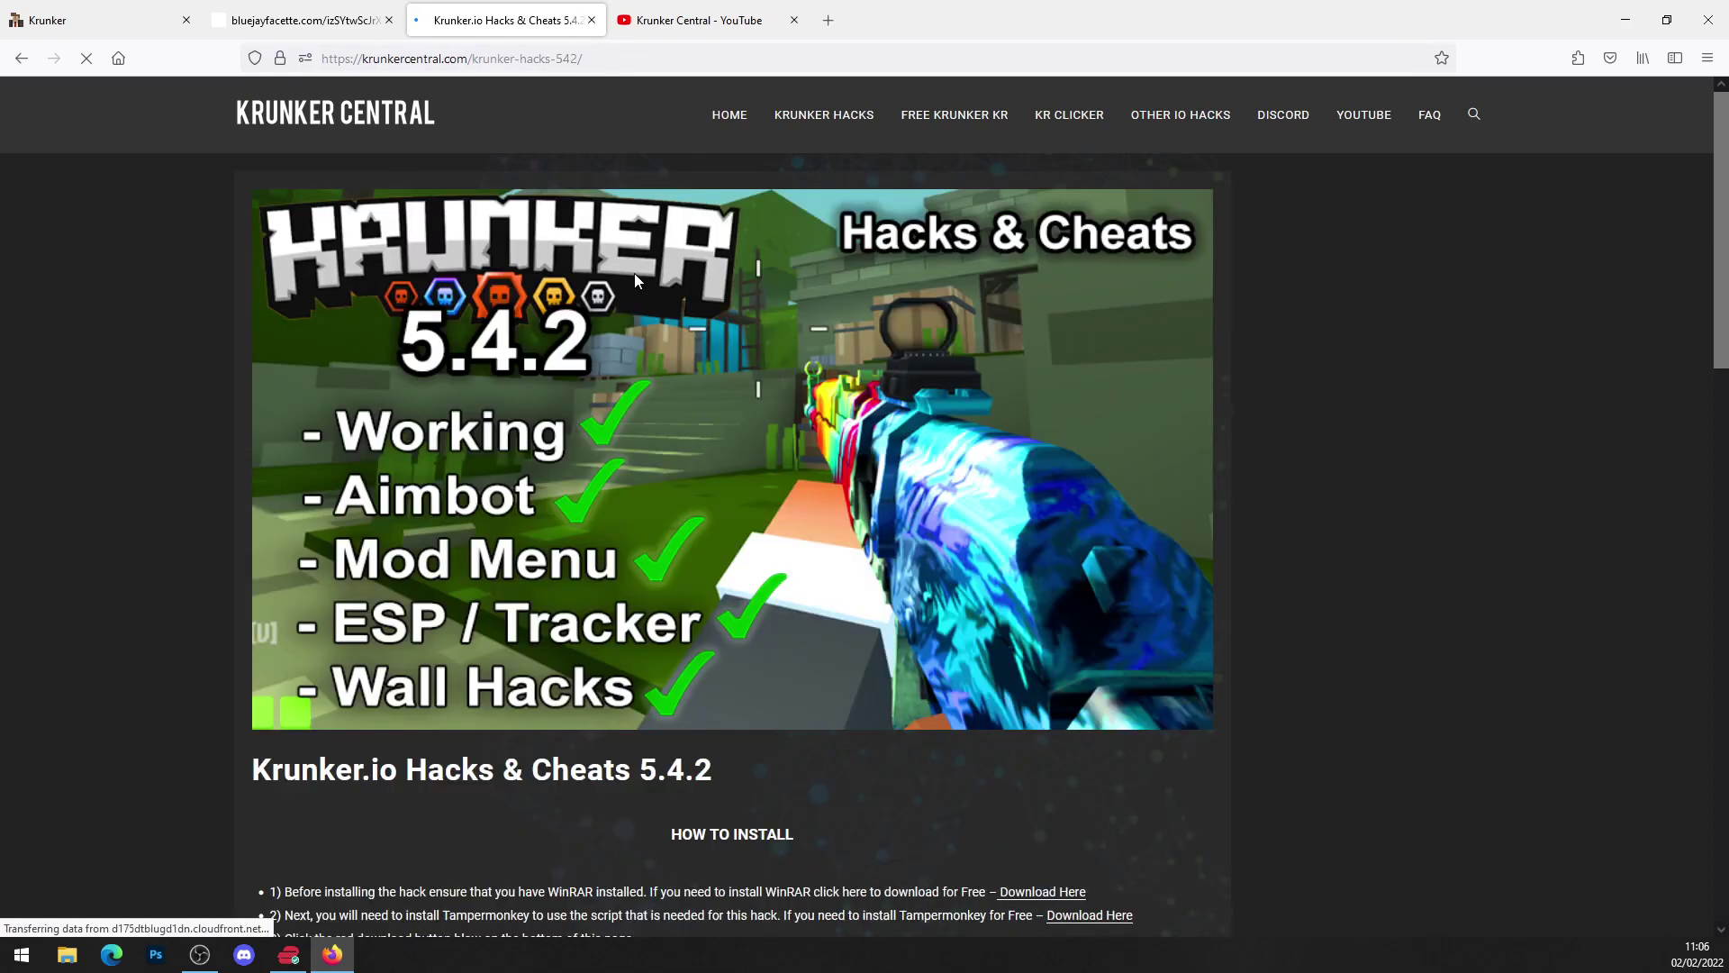
scroll(634, 276, "down", 3)
scroll(850, 325, "down", 2)
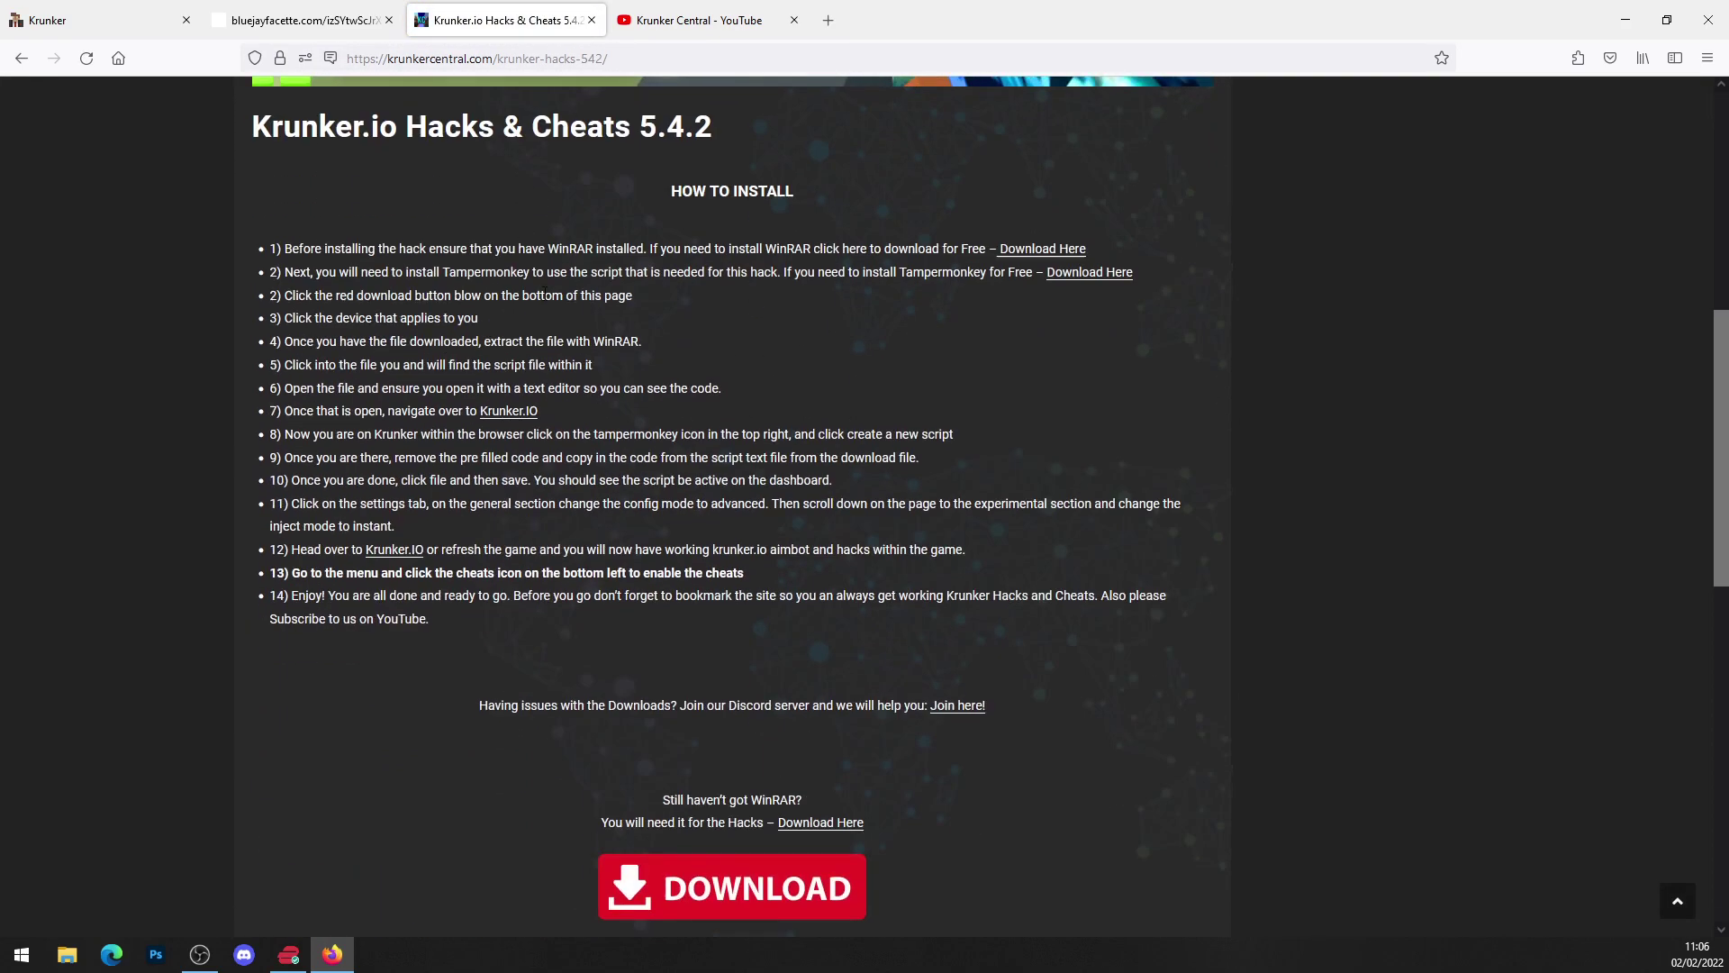
left_click(1053, 251)
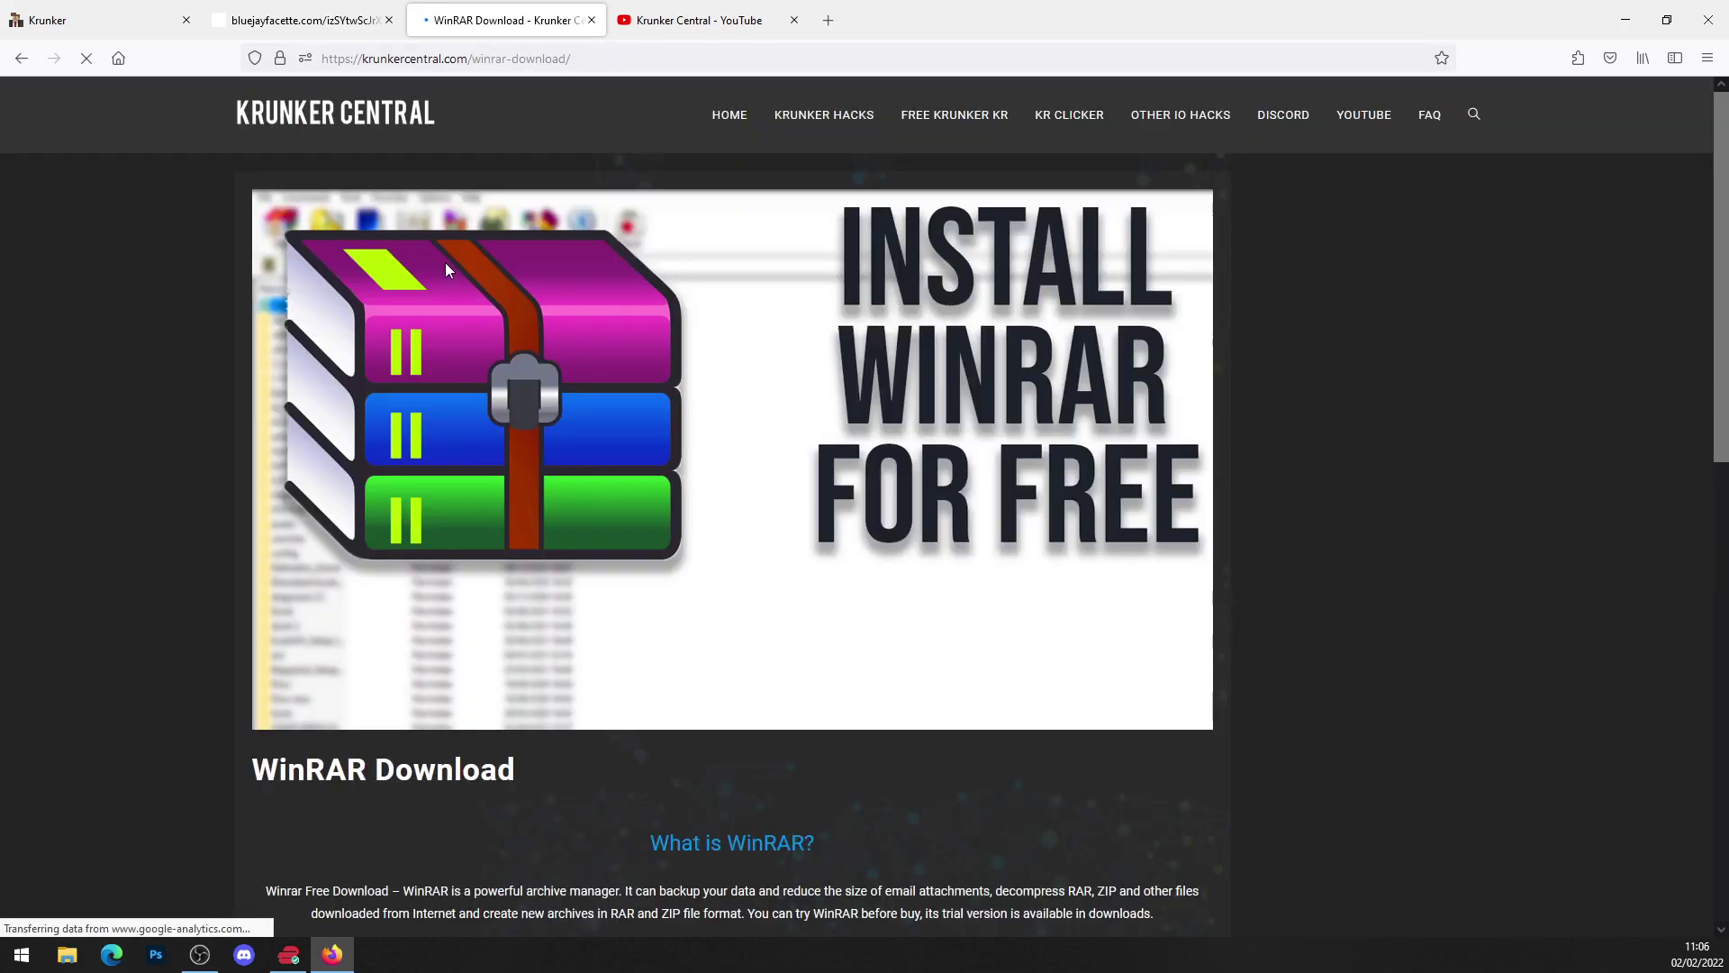
scroll(1006, 456, "down", 2)
scroll(992, 483, "down", 3)
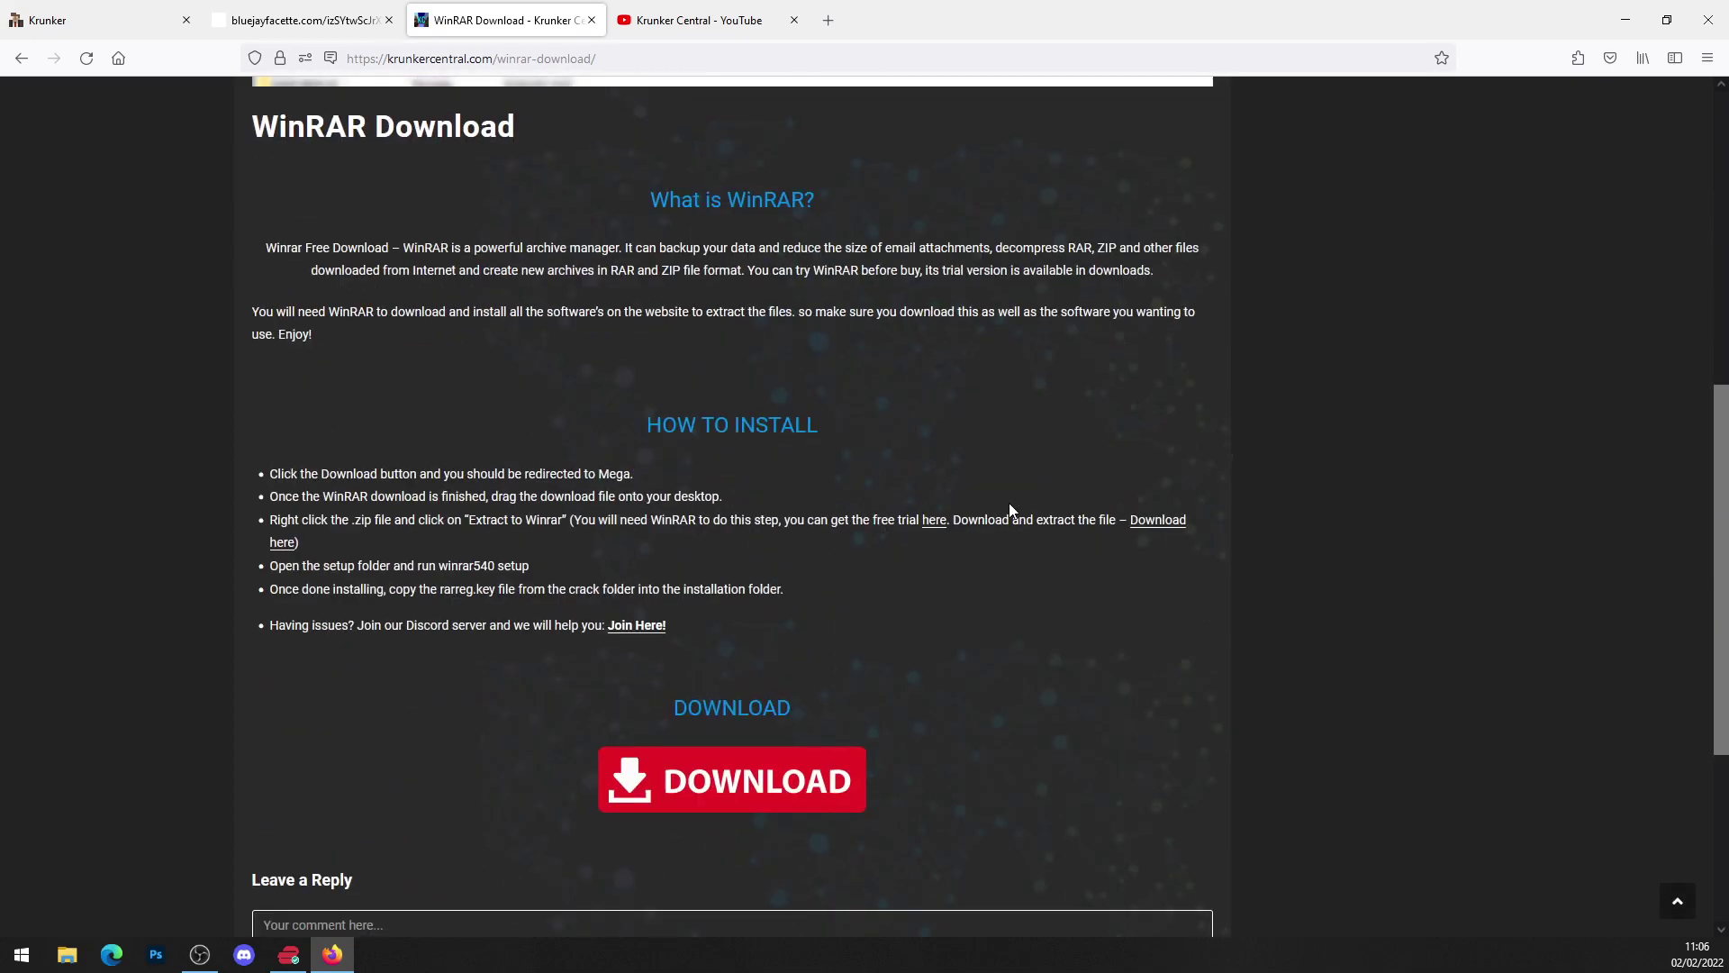
scroll(676, 717, "up", 2)
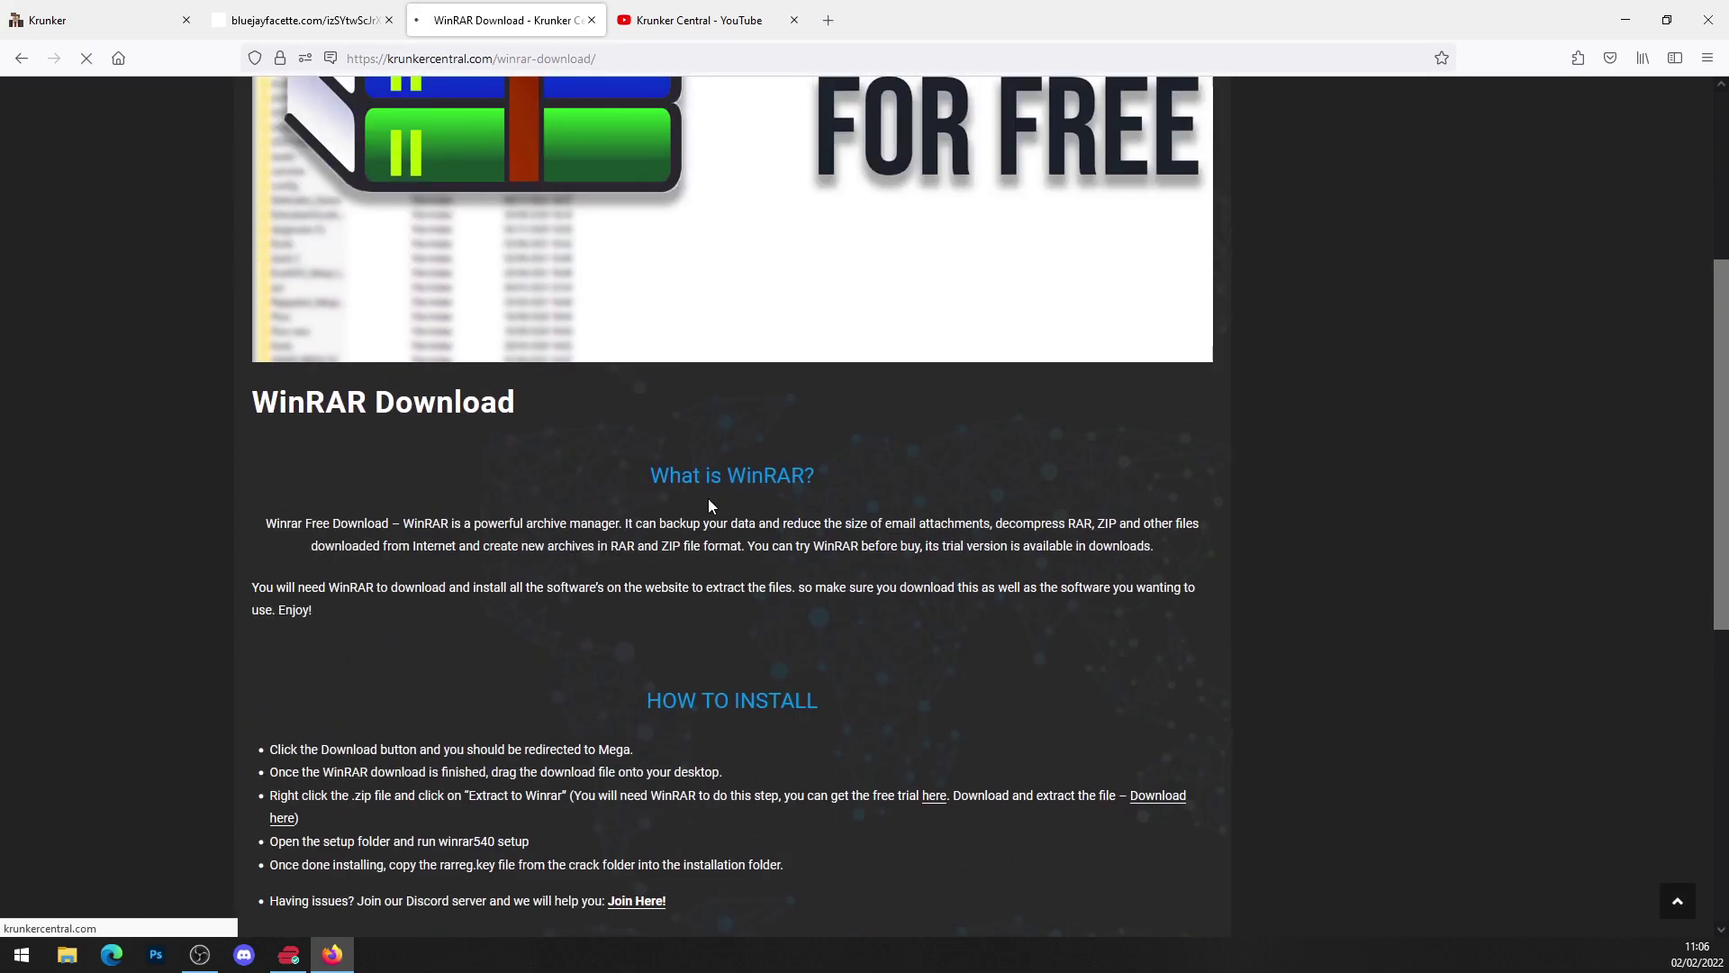
scroll(852, 669, "up", 3)
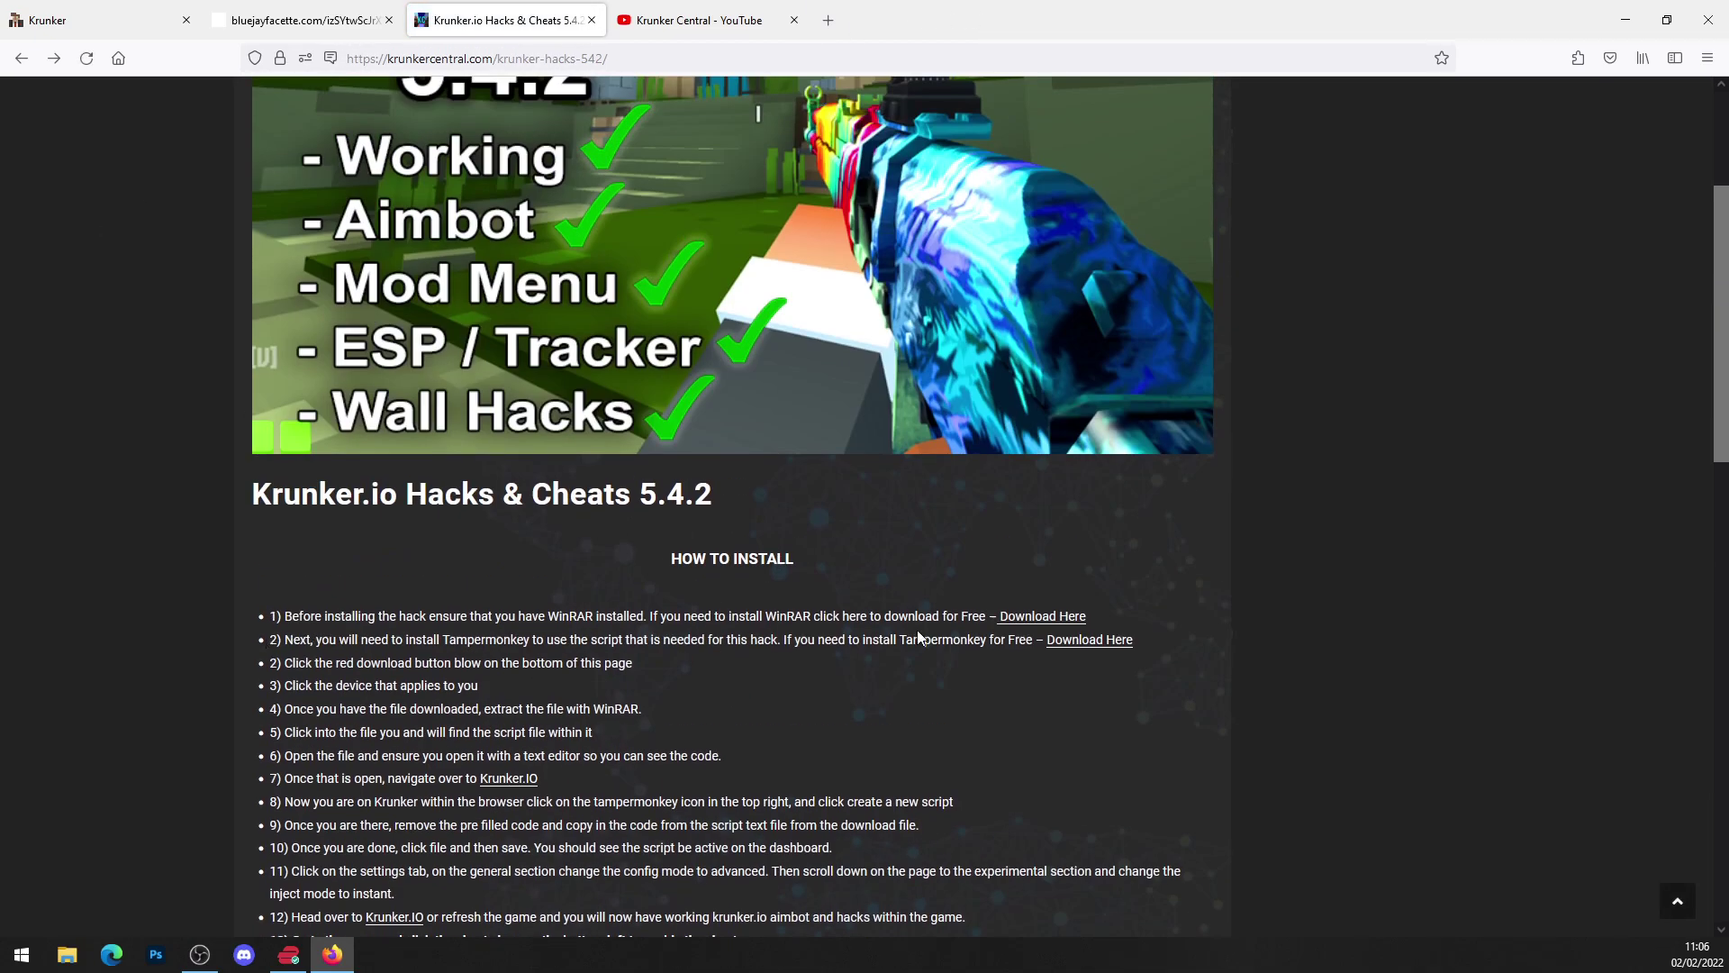
Follow Tampermonkey's Download Here and DOWNLOAD links to its Firefox Add-ons listing
left_click(1094, 641)
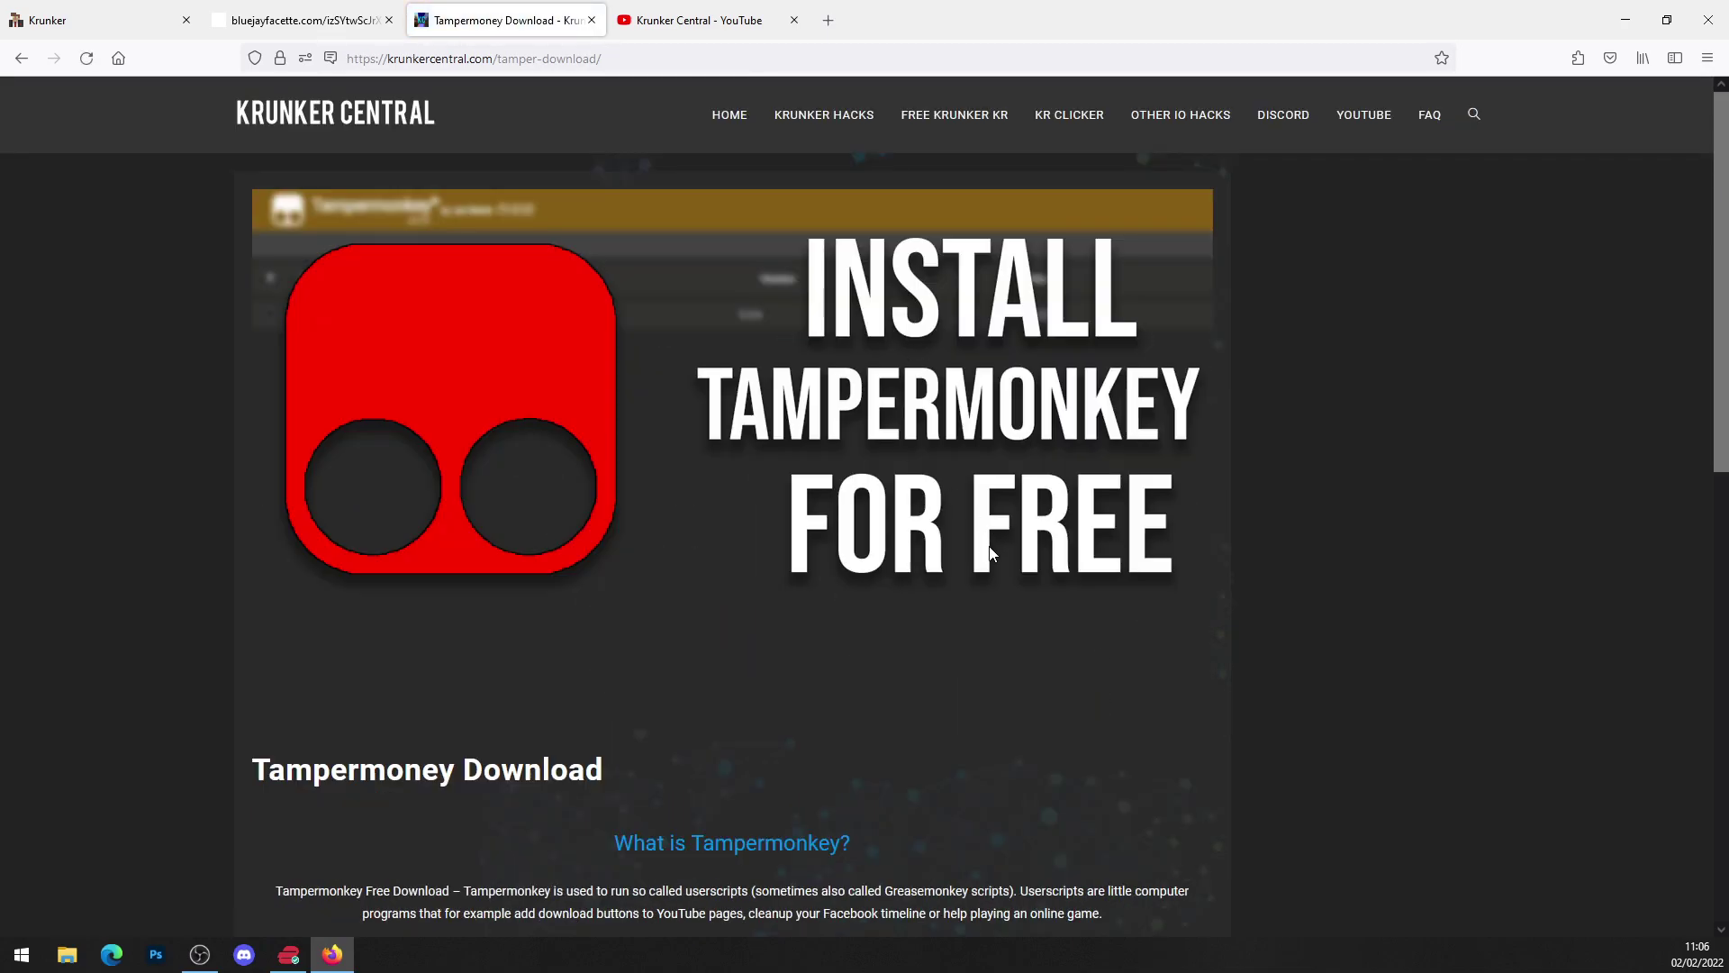
scroll(990, 554, "down", 3)
scroll(989, 567, "down", 3)
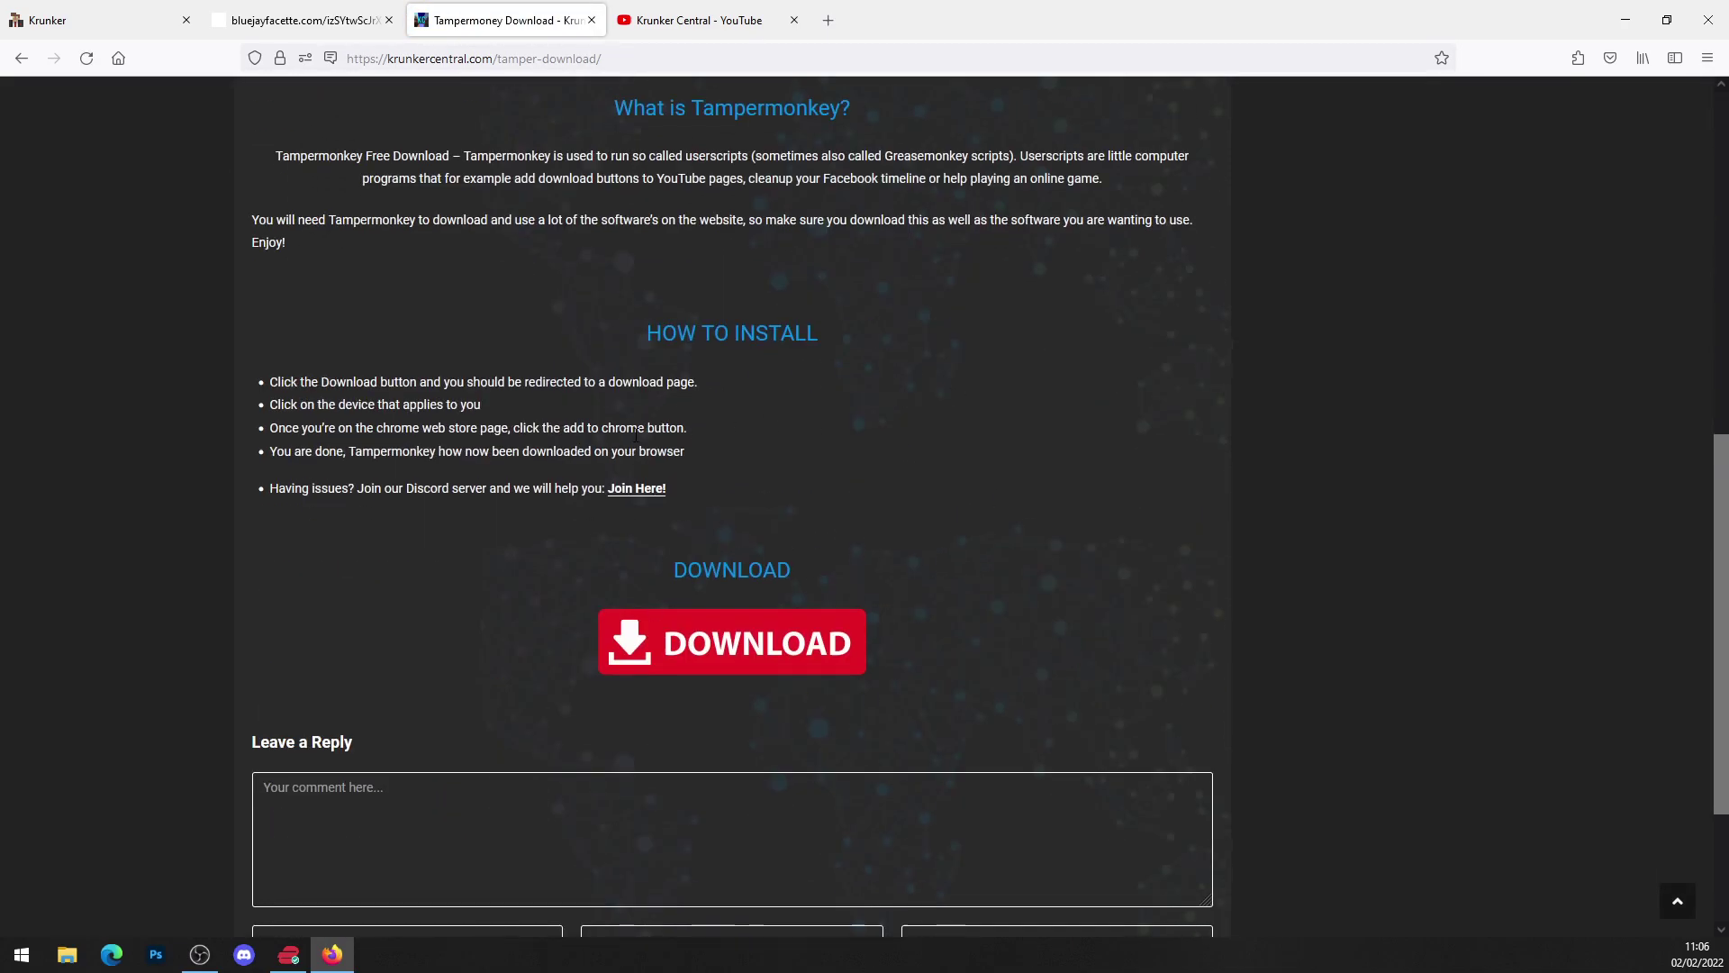
left_click(711, 638)
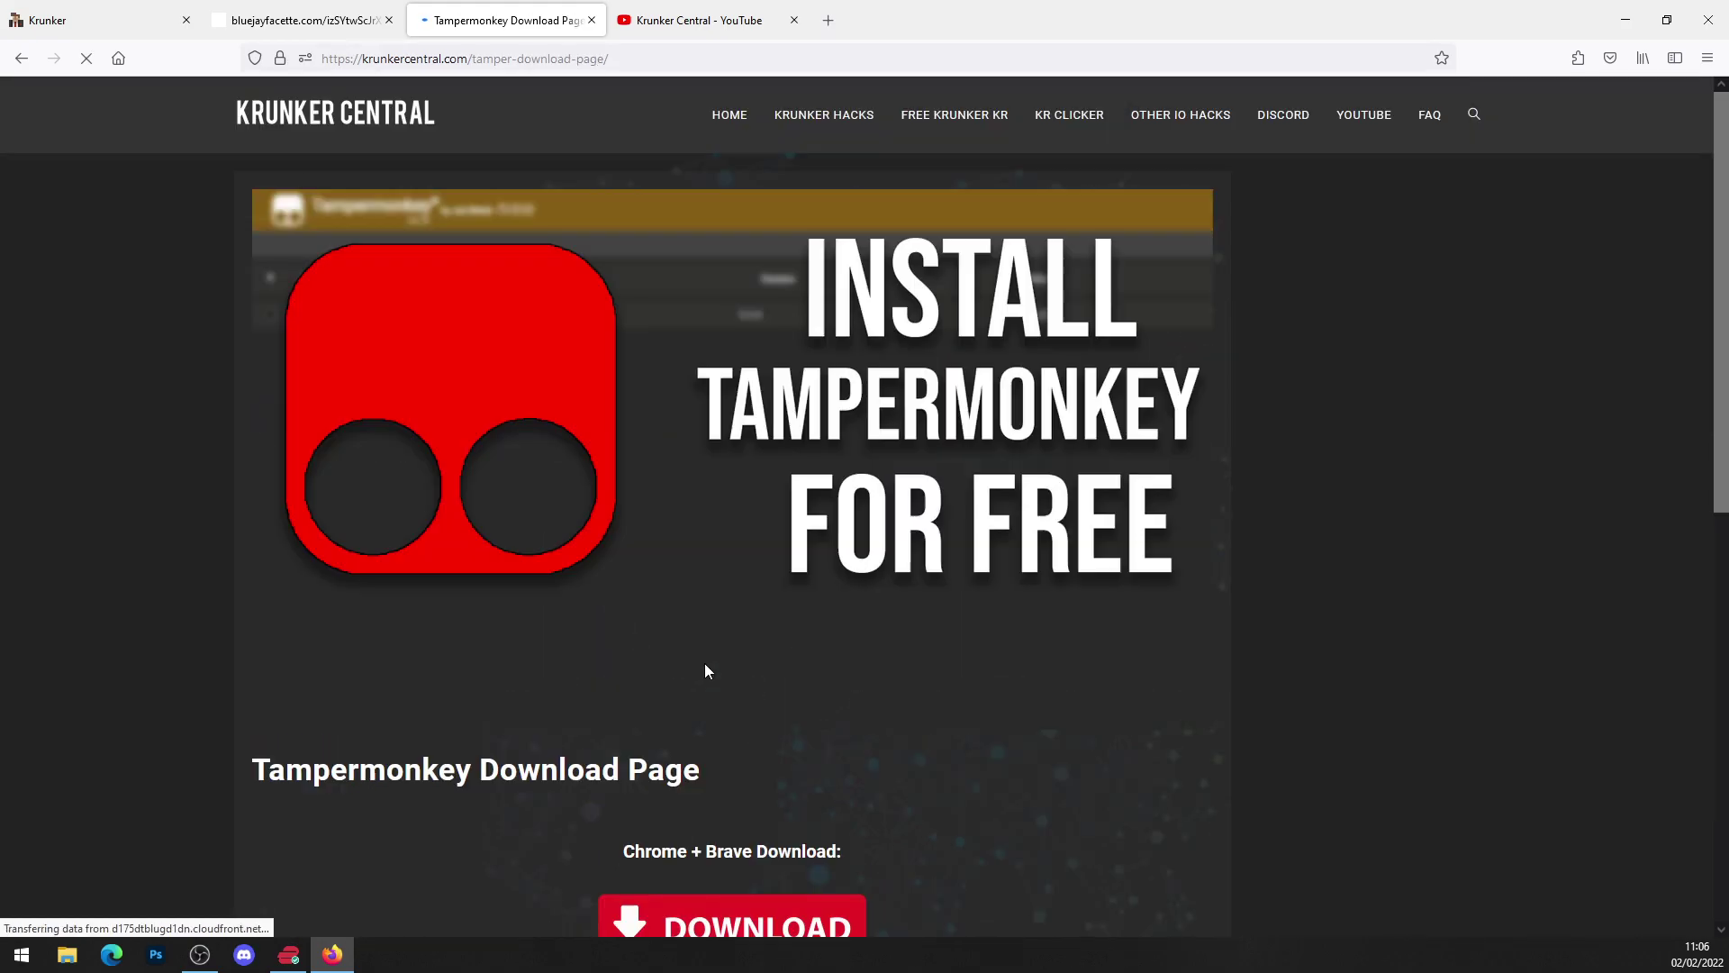
scroll(810, 451, "down", 3)
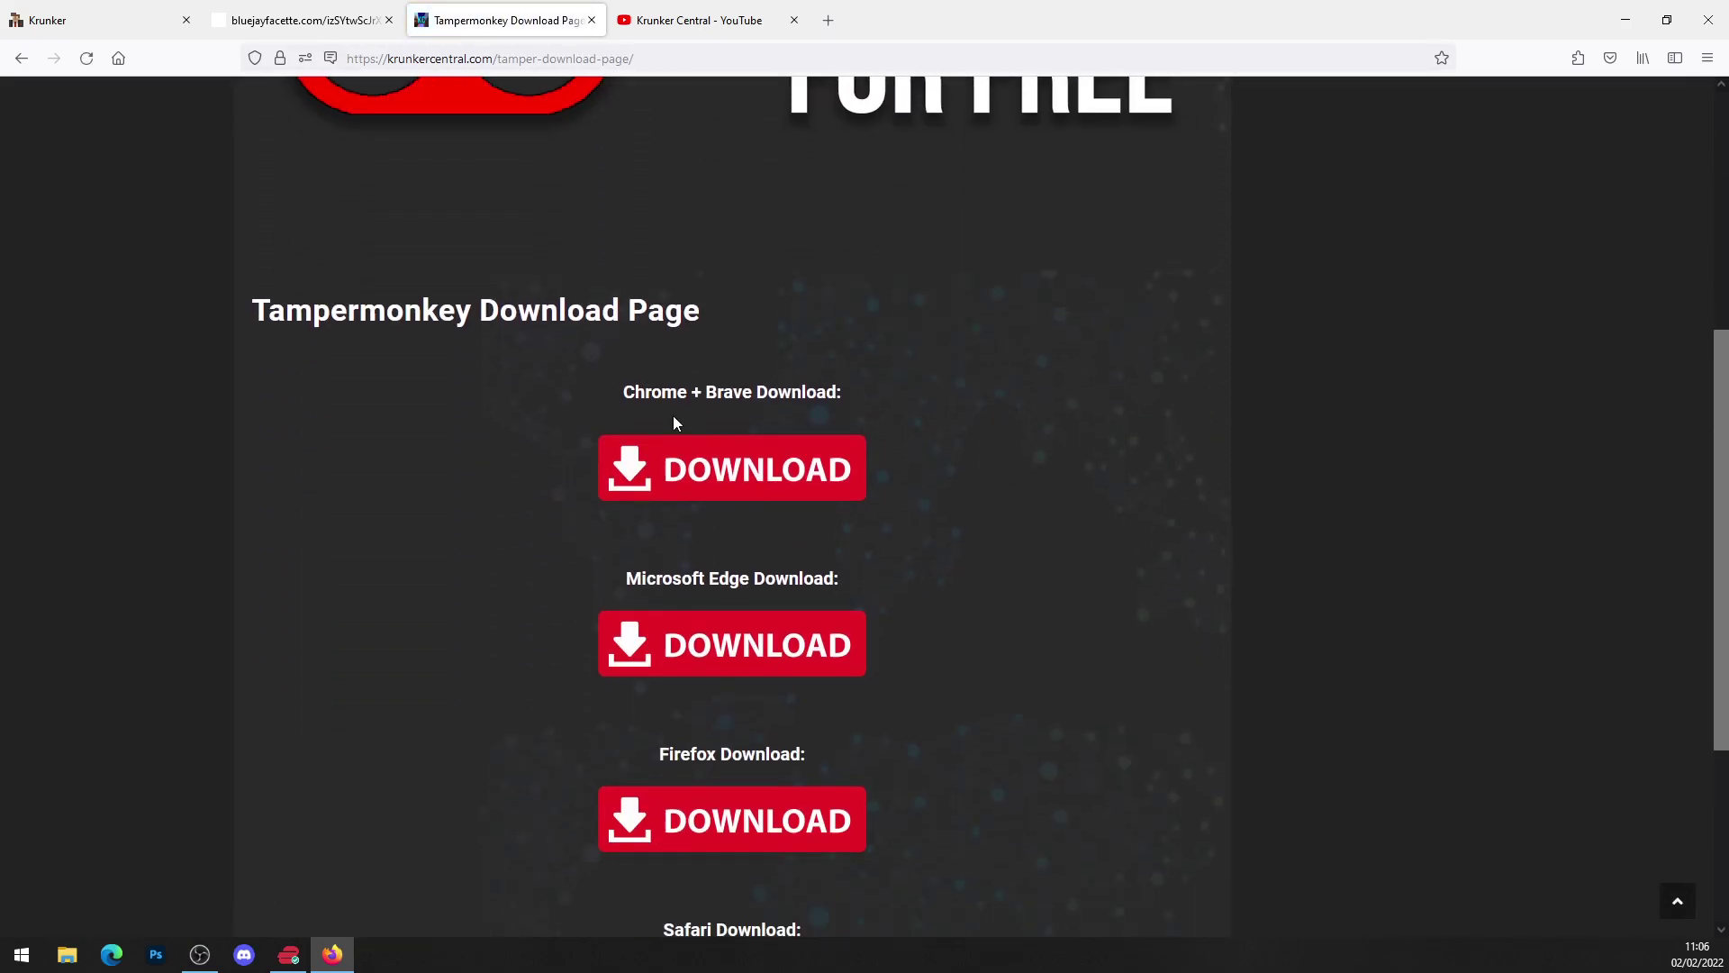
scroll(680, 433, "down", 2)
scroll(722, 406, "down", 1)
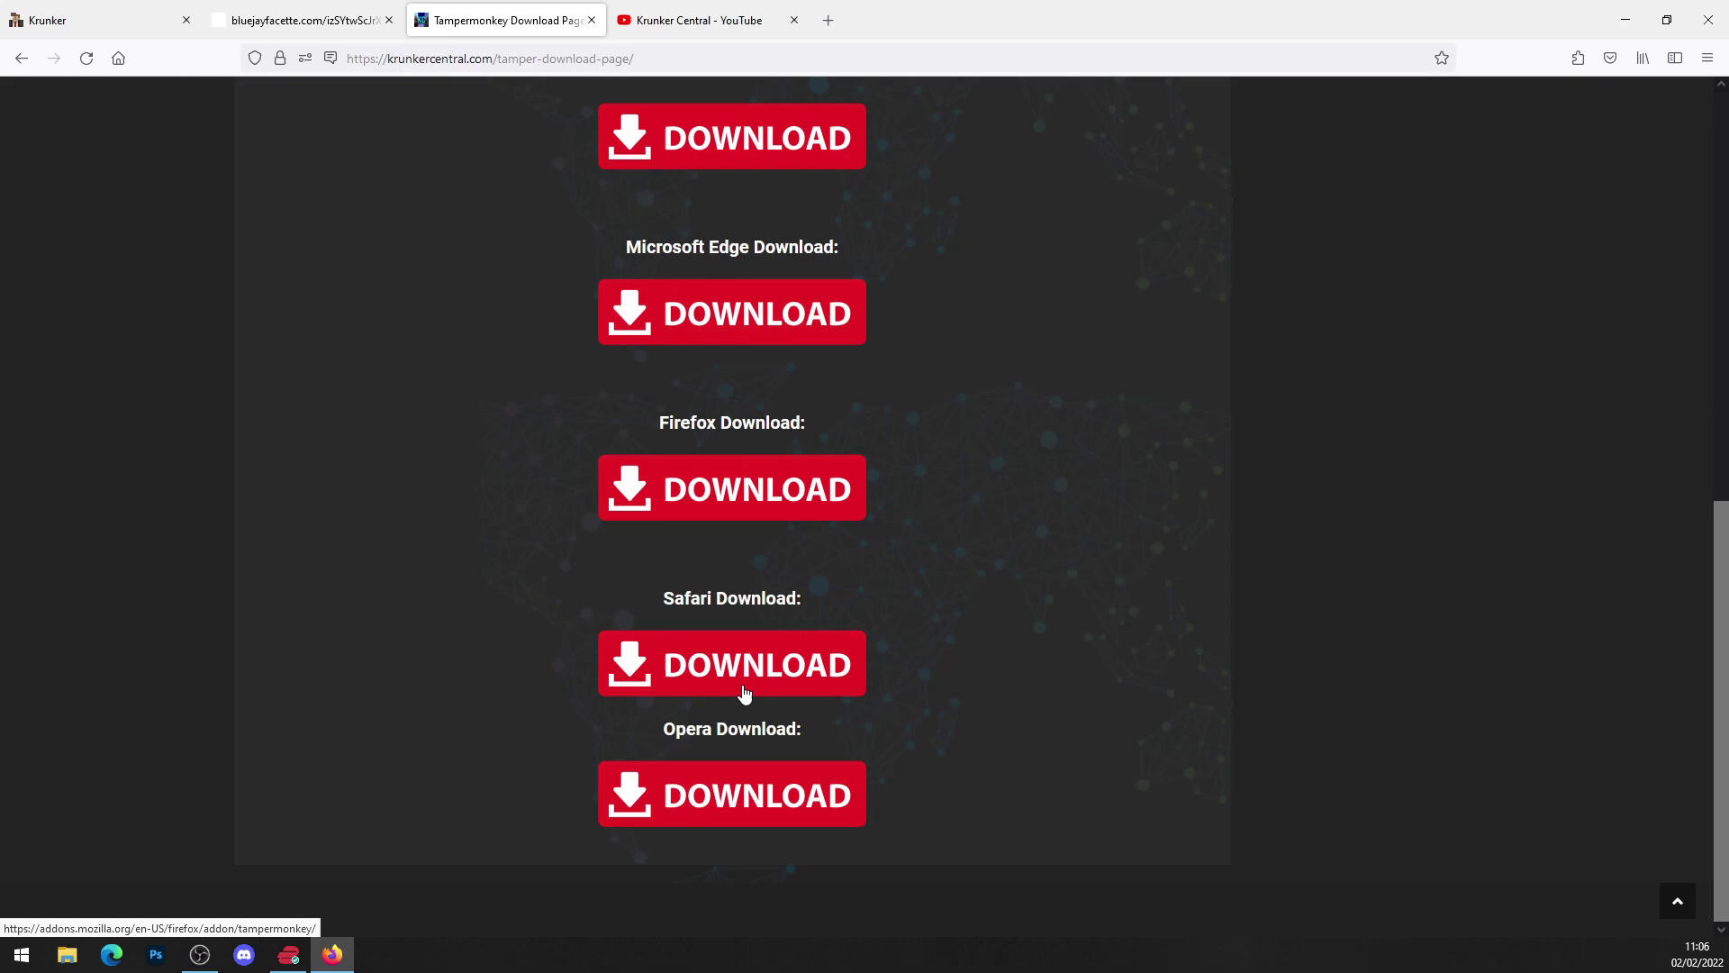
scroll(745, 695, "up", 2)
scroll(730, 567, "up", 1)
scroll(702, 595, "down", 1)
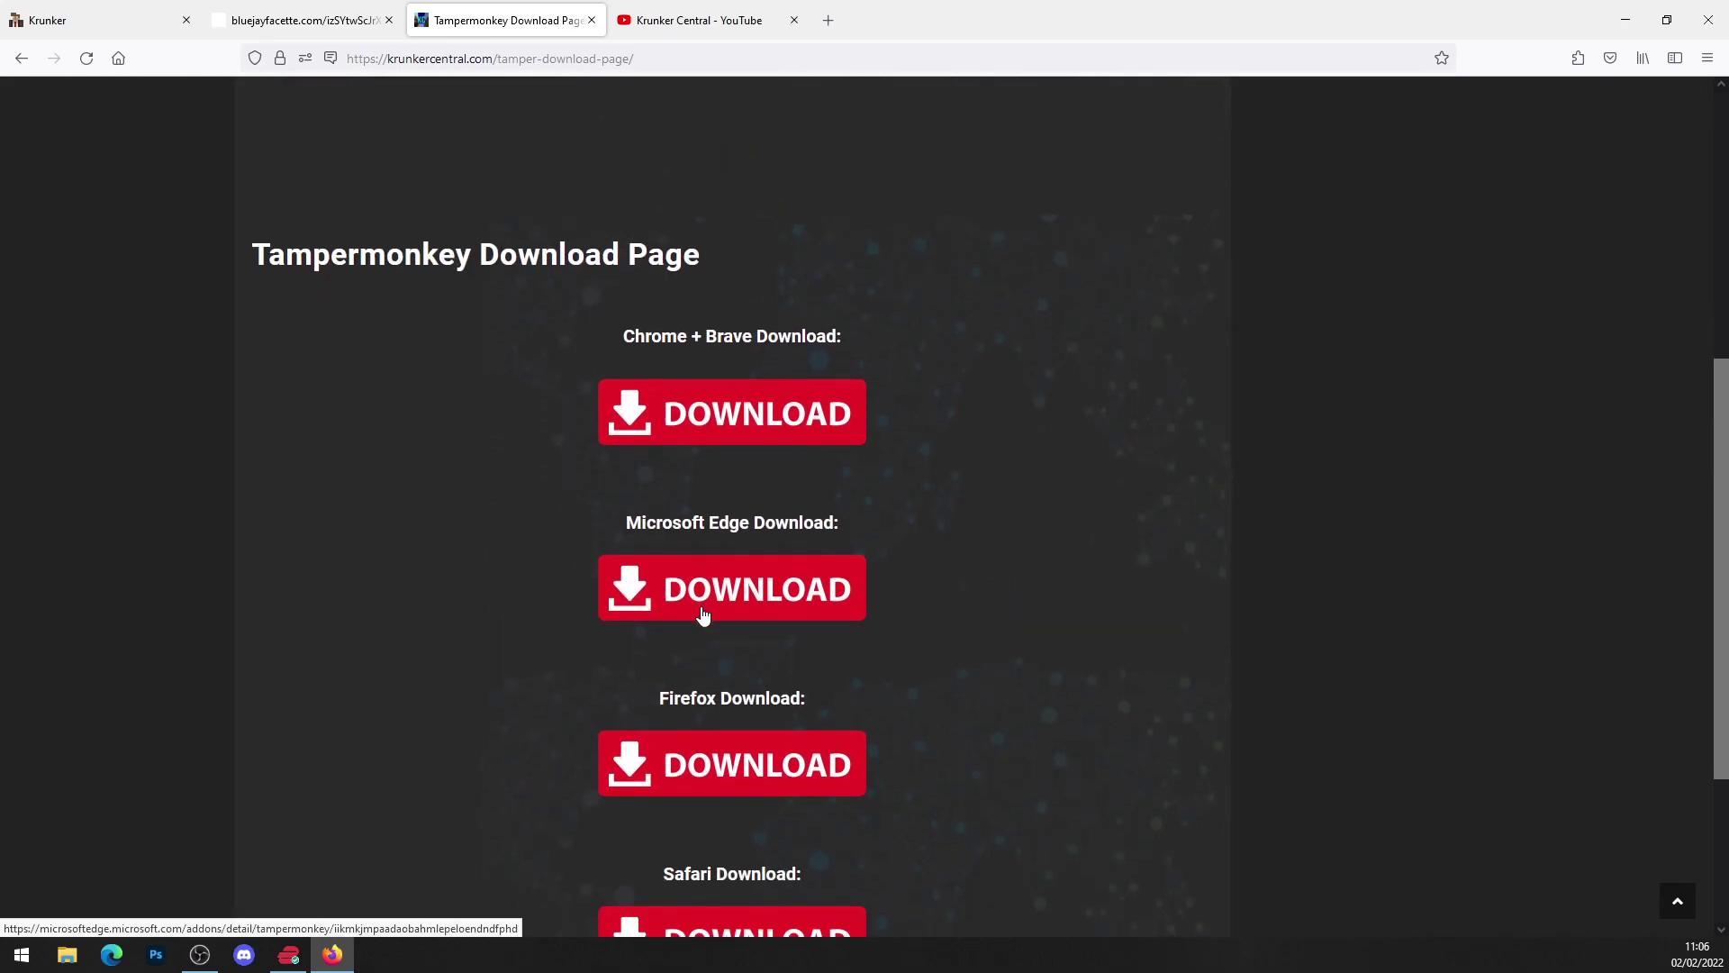
scroll(716, 614, "down", 1)
scroll(723, 617, "down", 1)
left_click(711, 581)
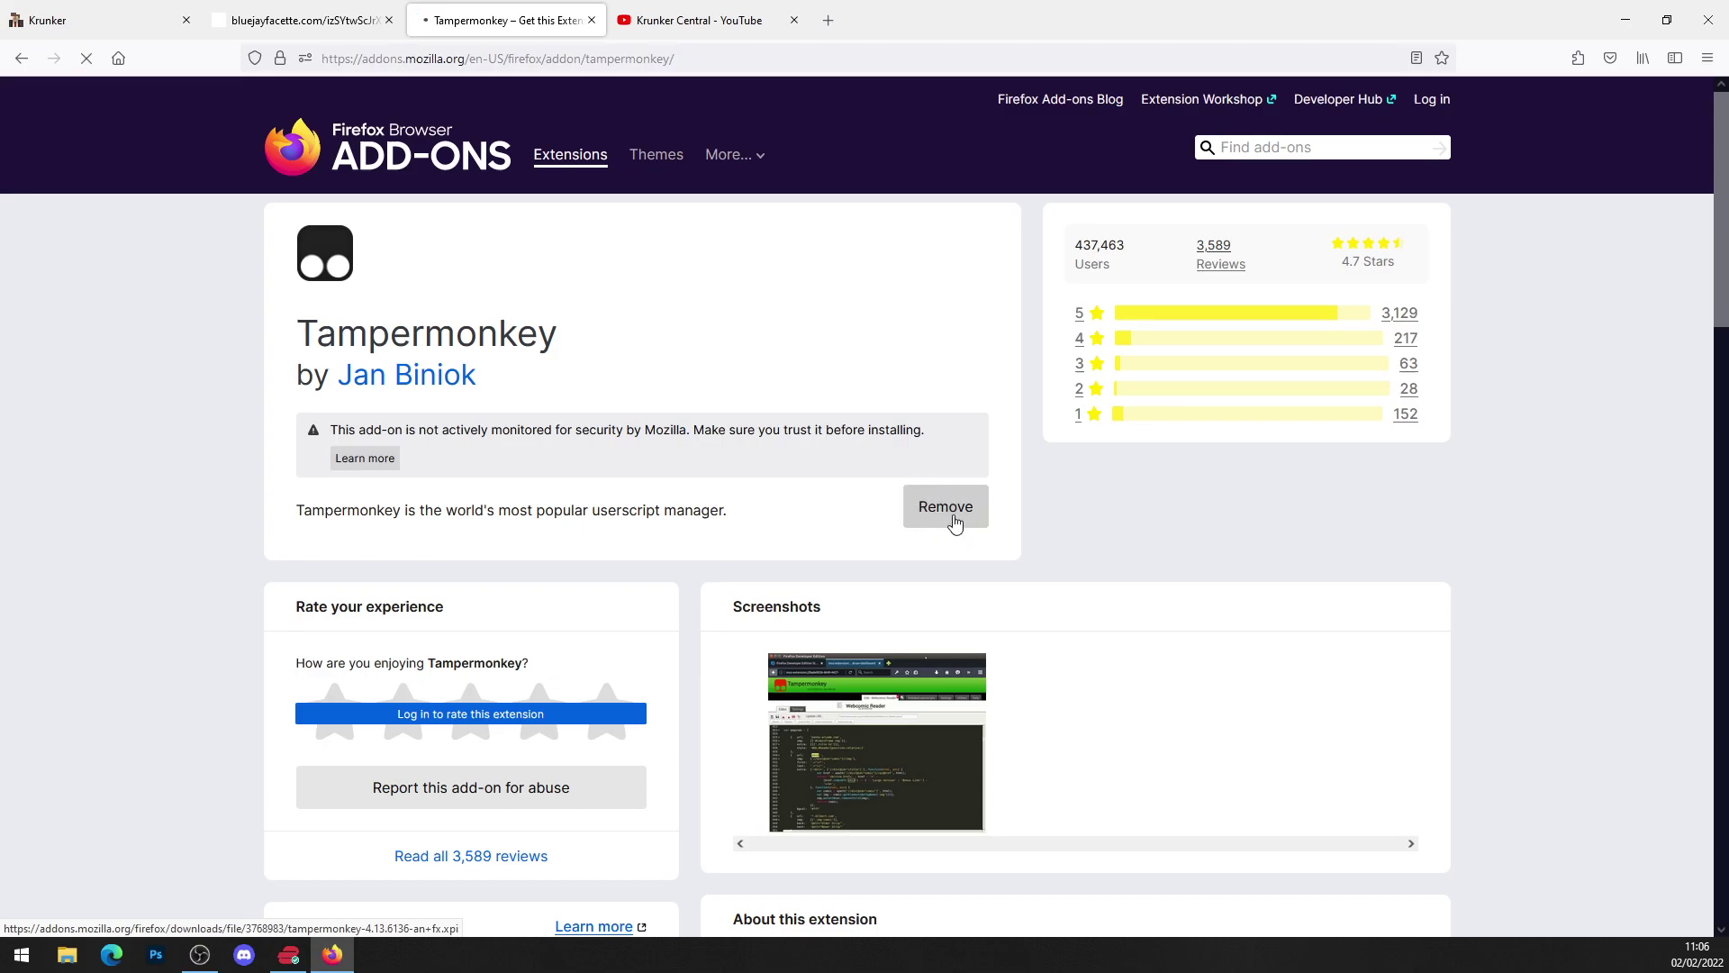
Go back from the installed Tampermonkey add-on listing to the download options page
key("alt+Left")
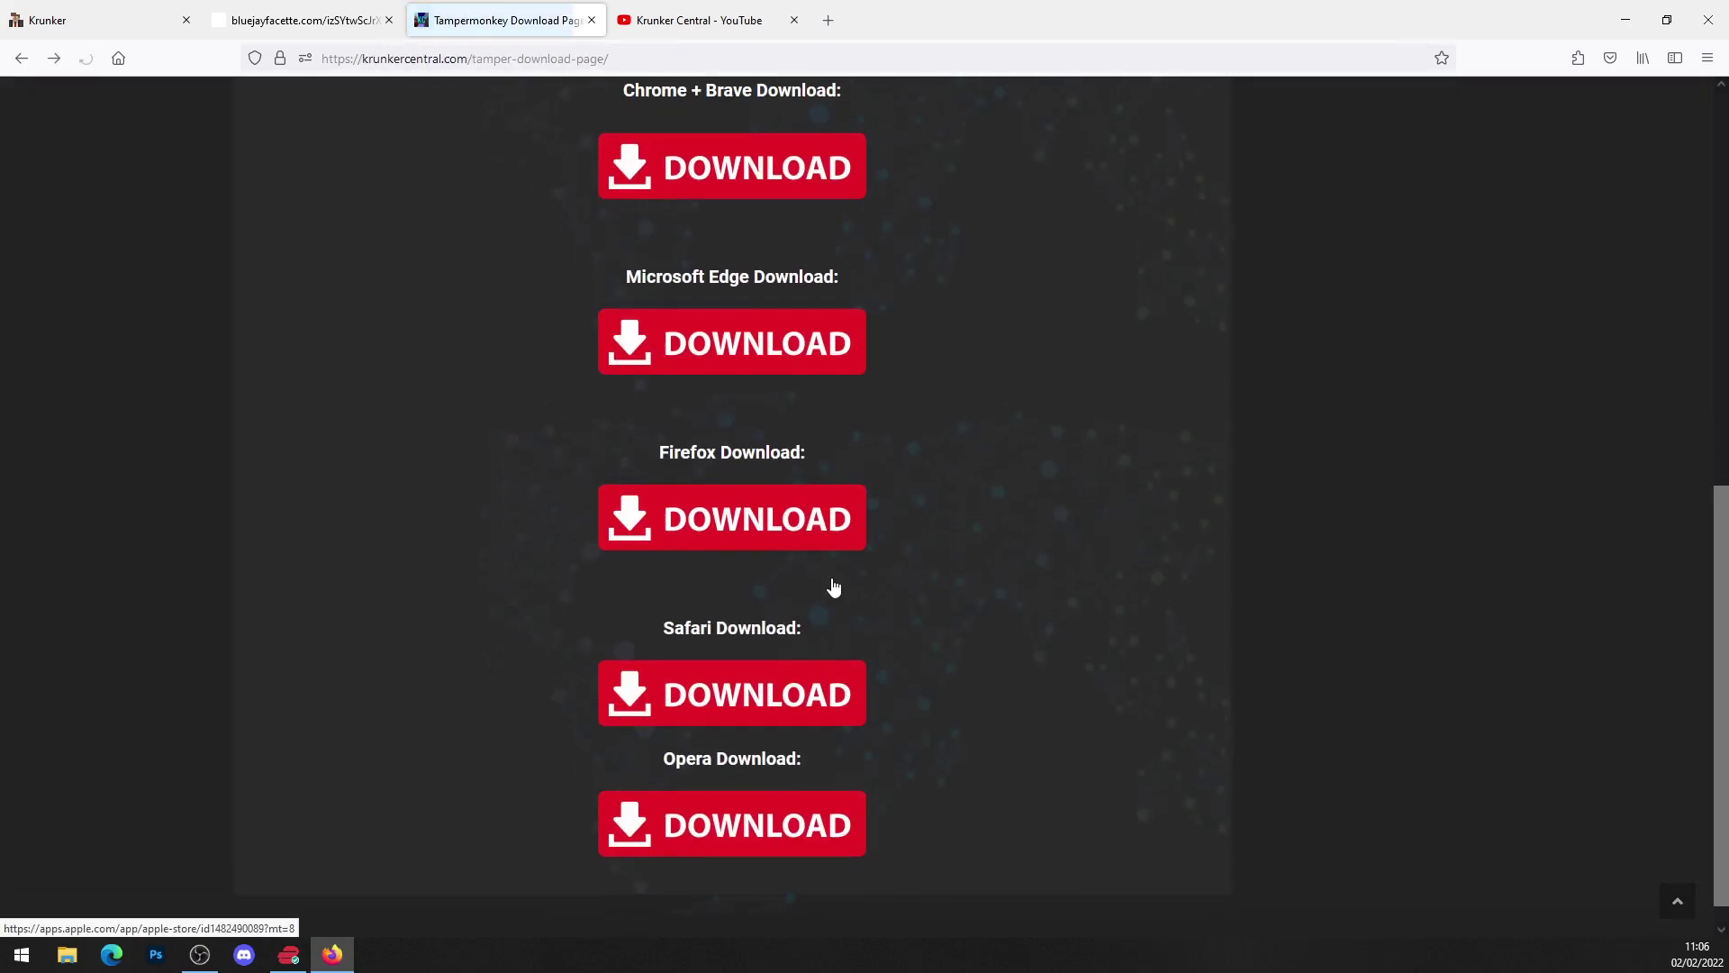
scroll(638, 652, "down", 3)
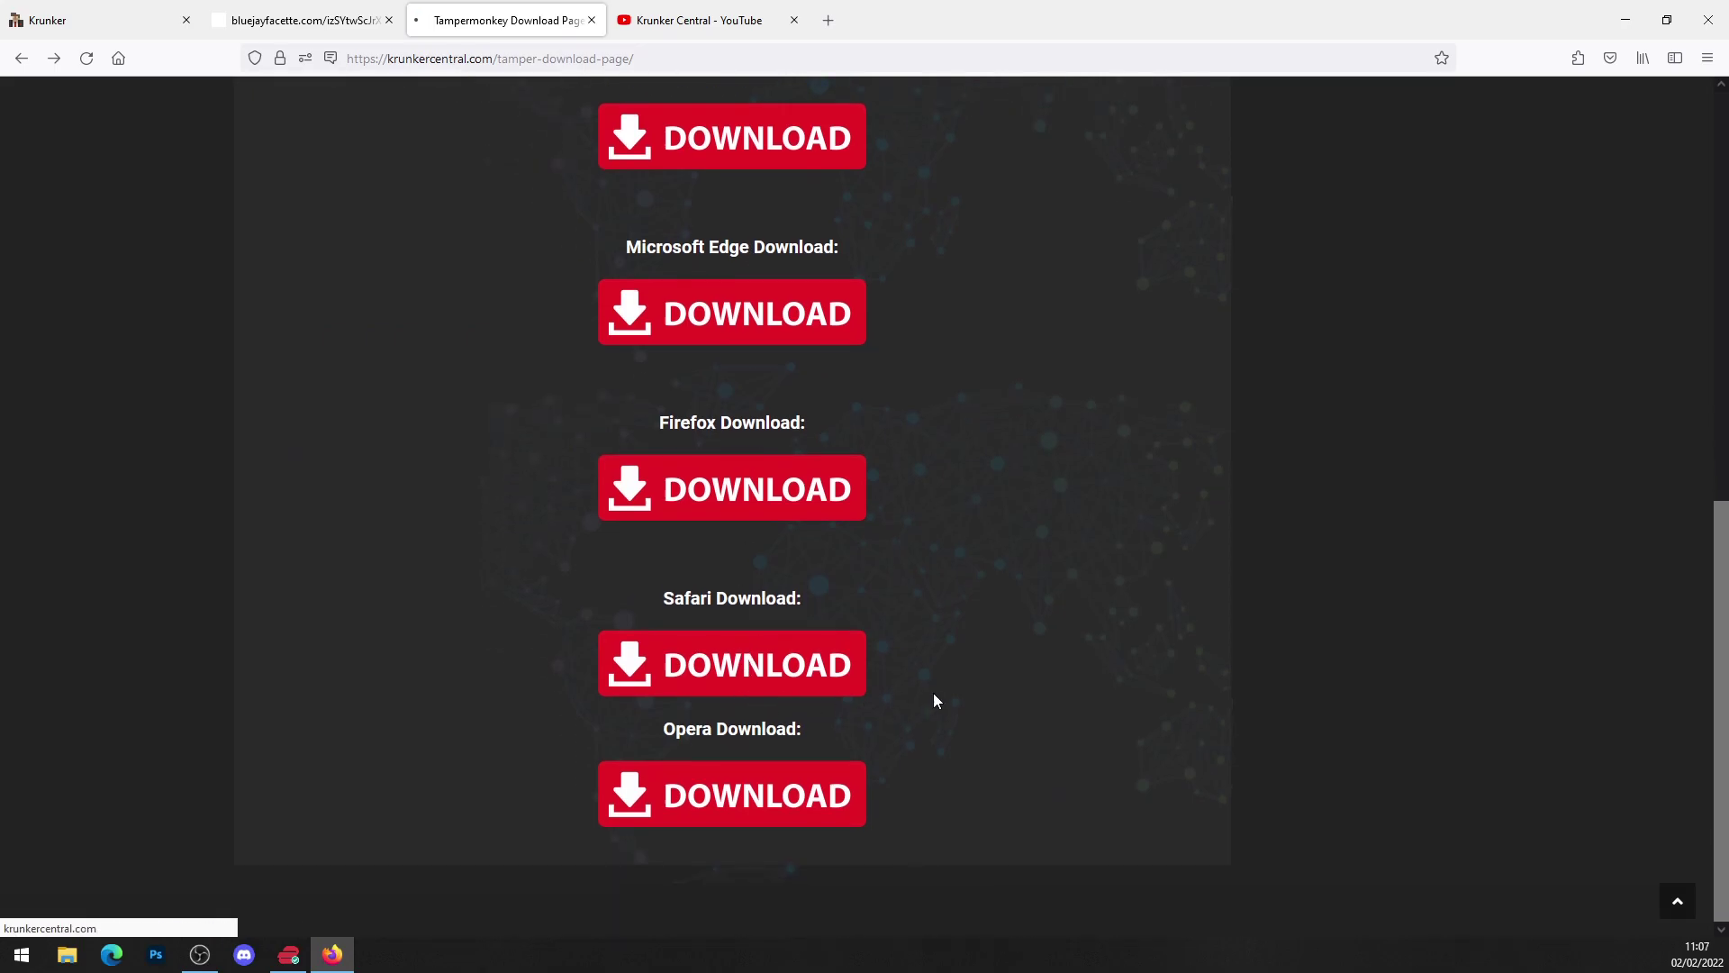
Go back two pages to the Krunker.io Hacks & Cheats 5.4.2 post
key("alt+Left")
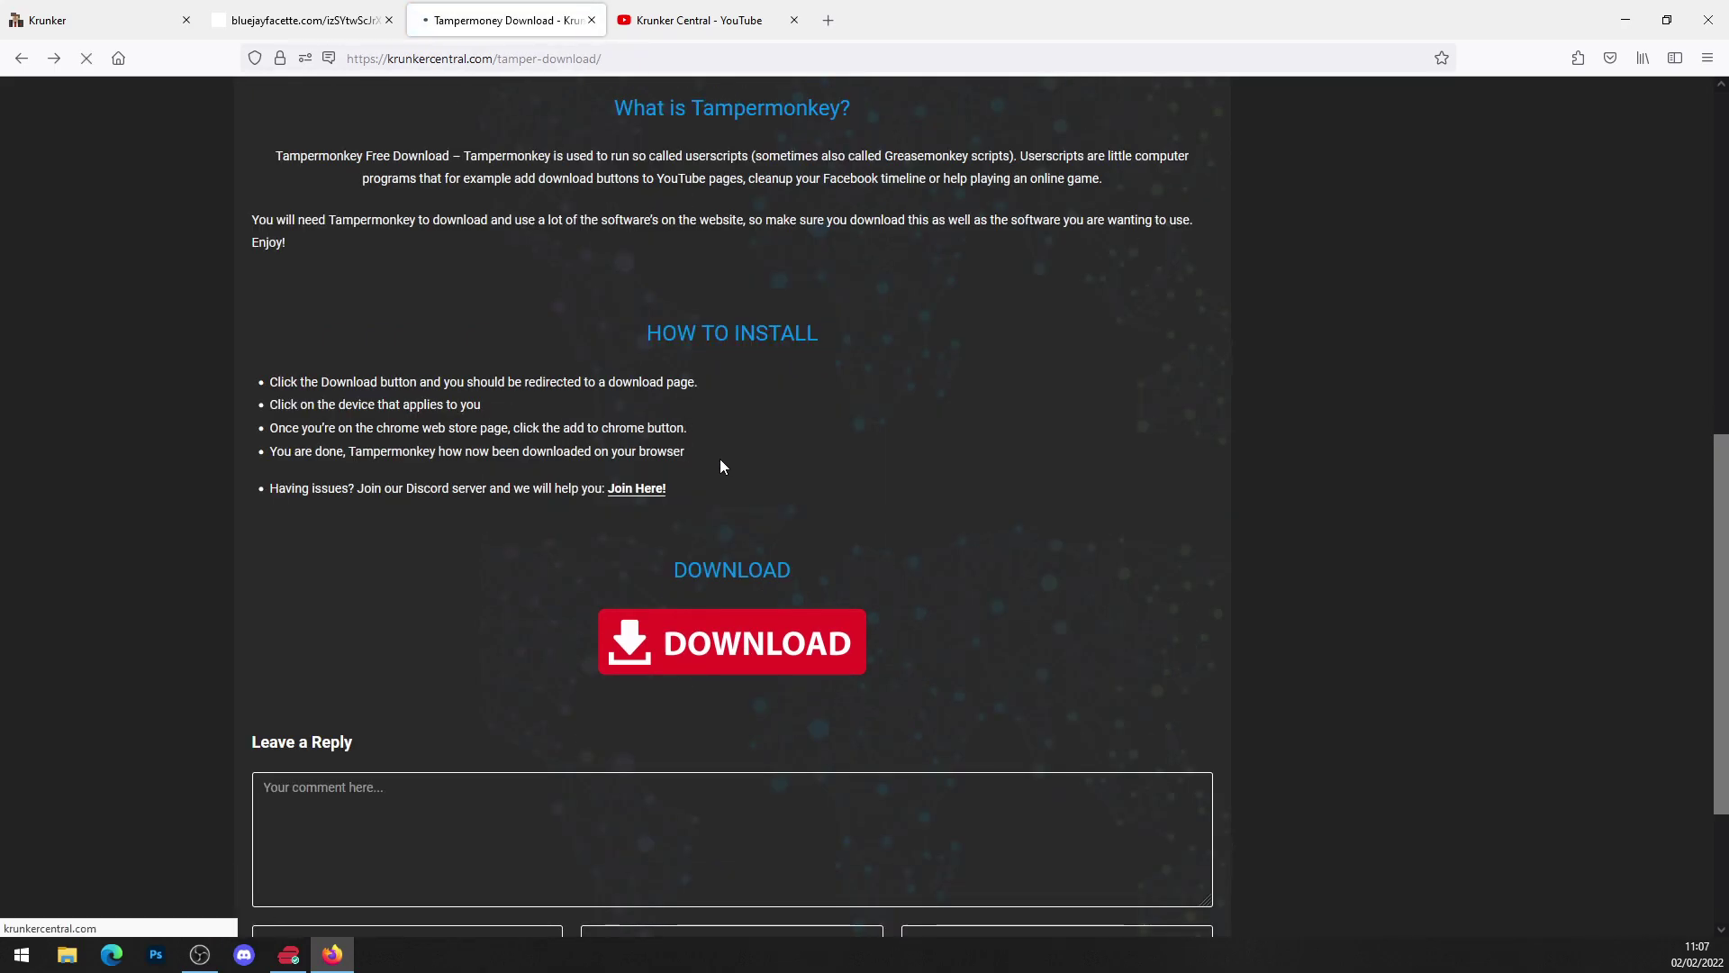
key("alt+Left")
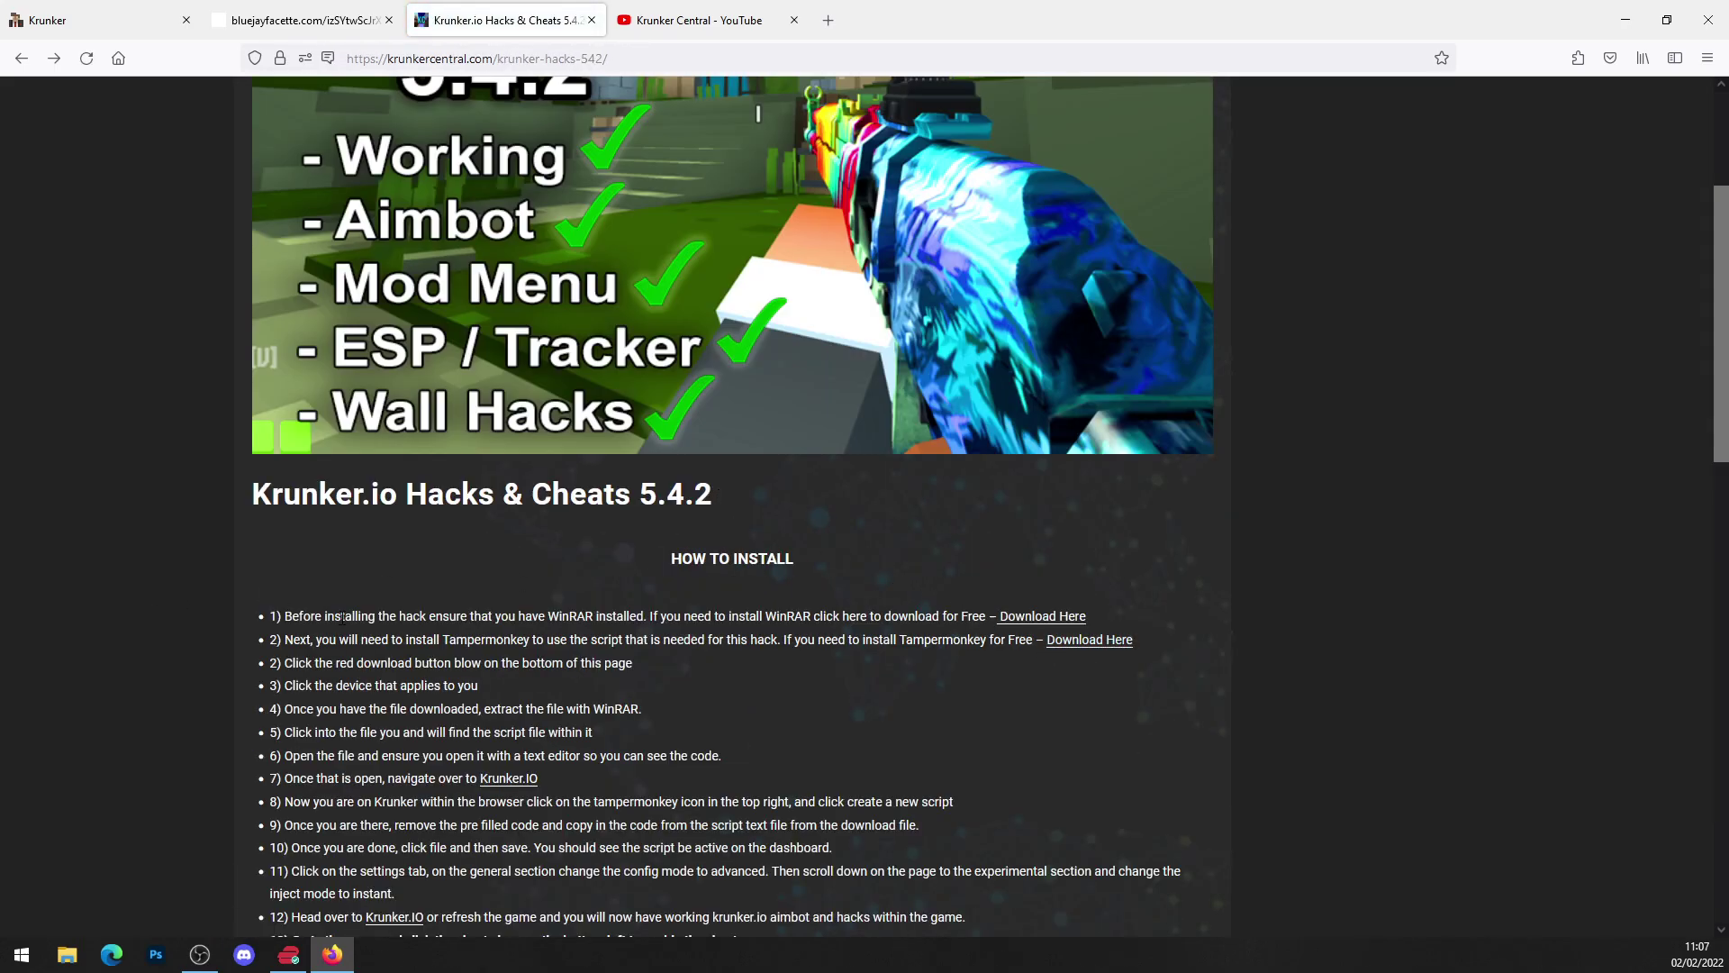
scroll(987, 495, "down", 3)
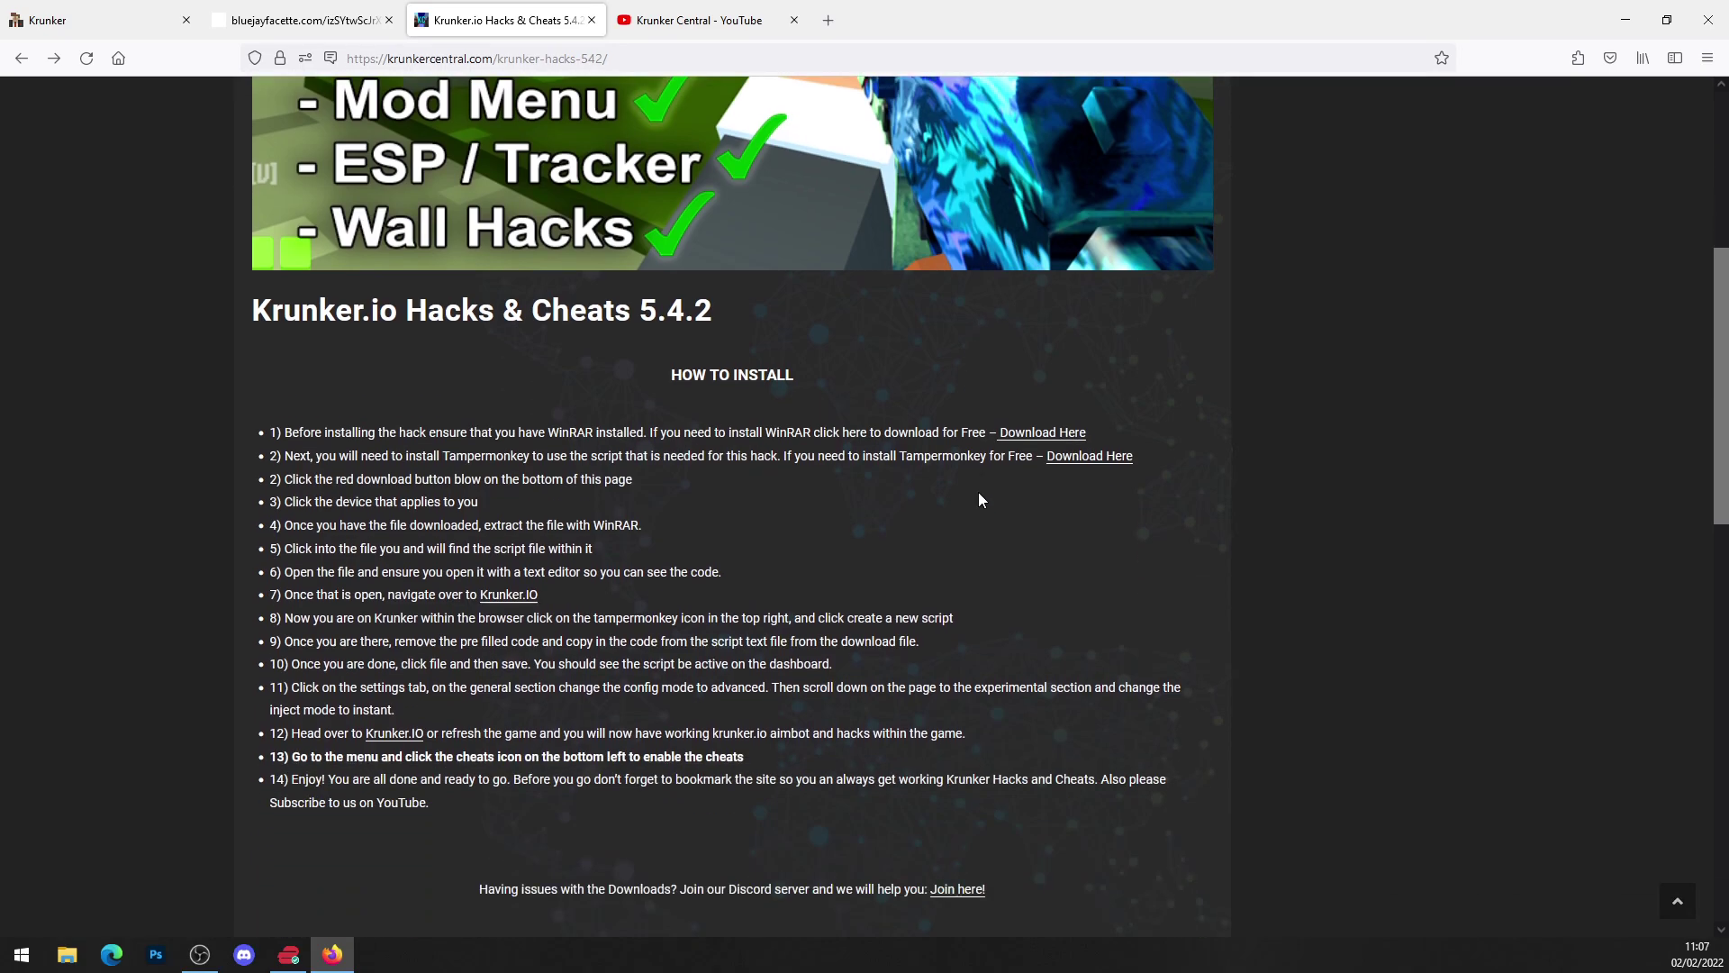
scroll(952, 453, "down", 3)
scroll(952, 445, "down", 4)
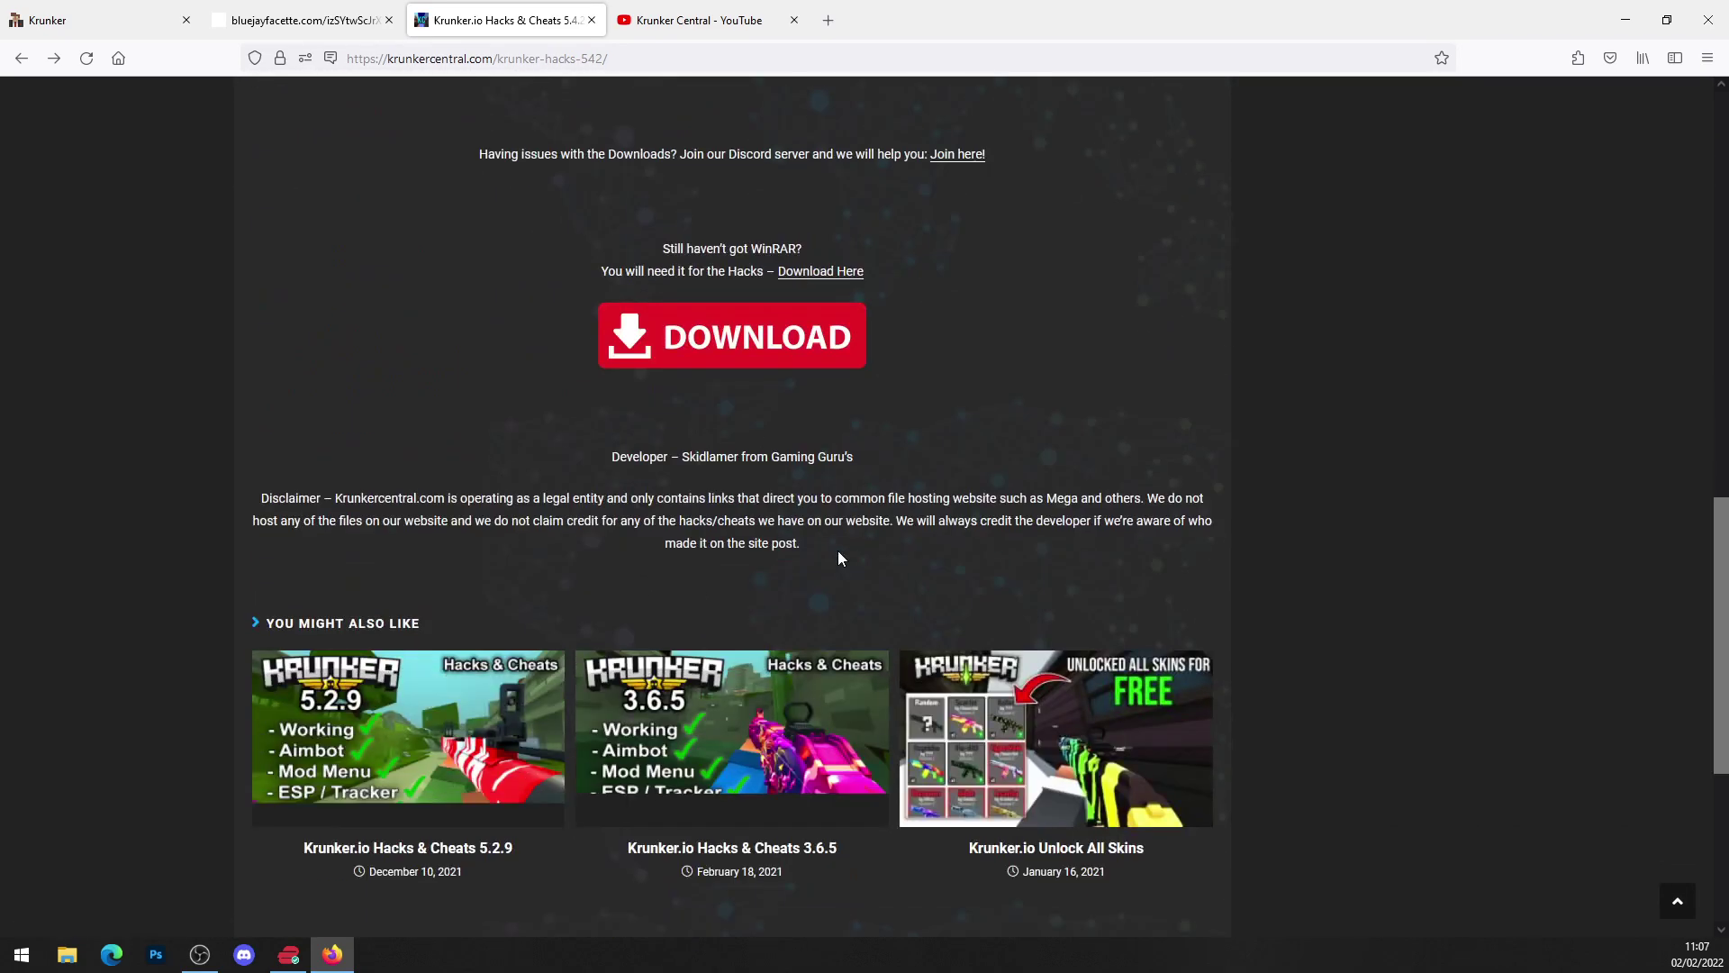
Download 'Krunker Central - Free Hacks & Cheats 5.3.6++.rar' from JustUpload and save it
left_click(671, 339)
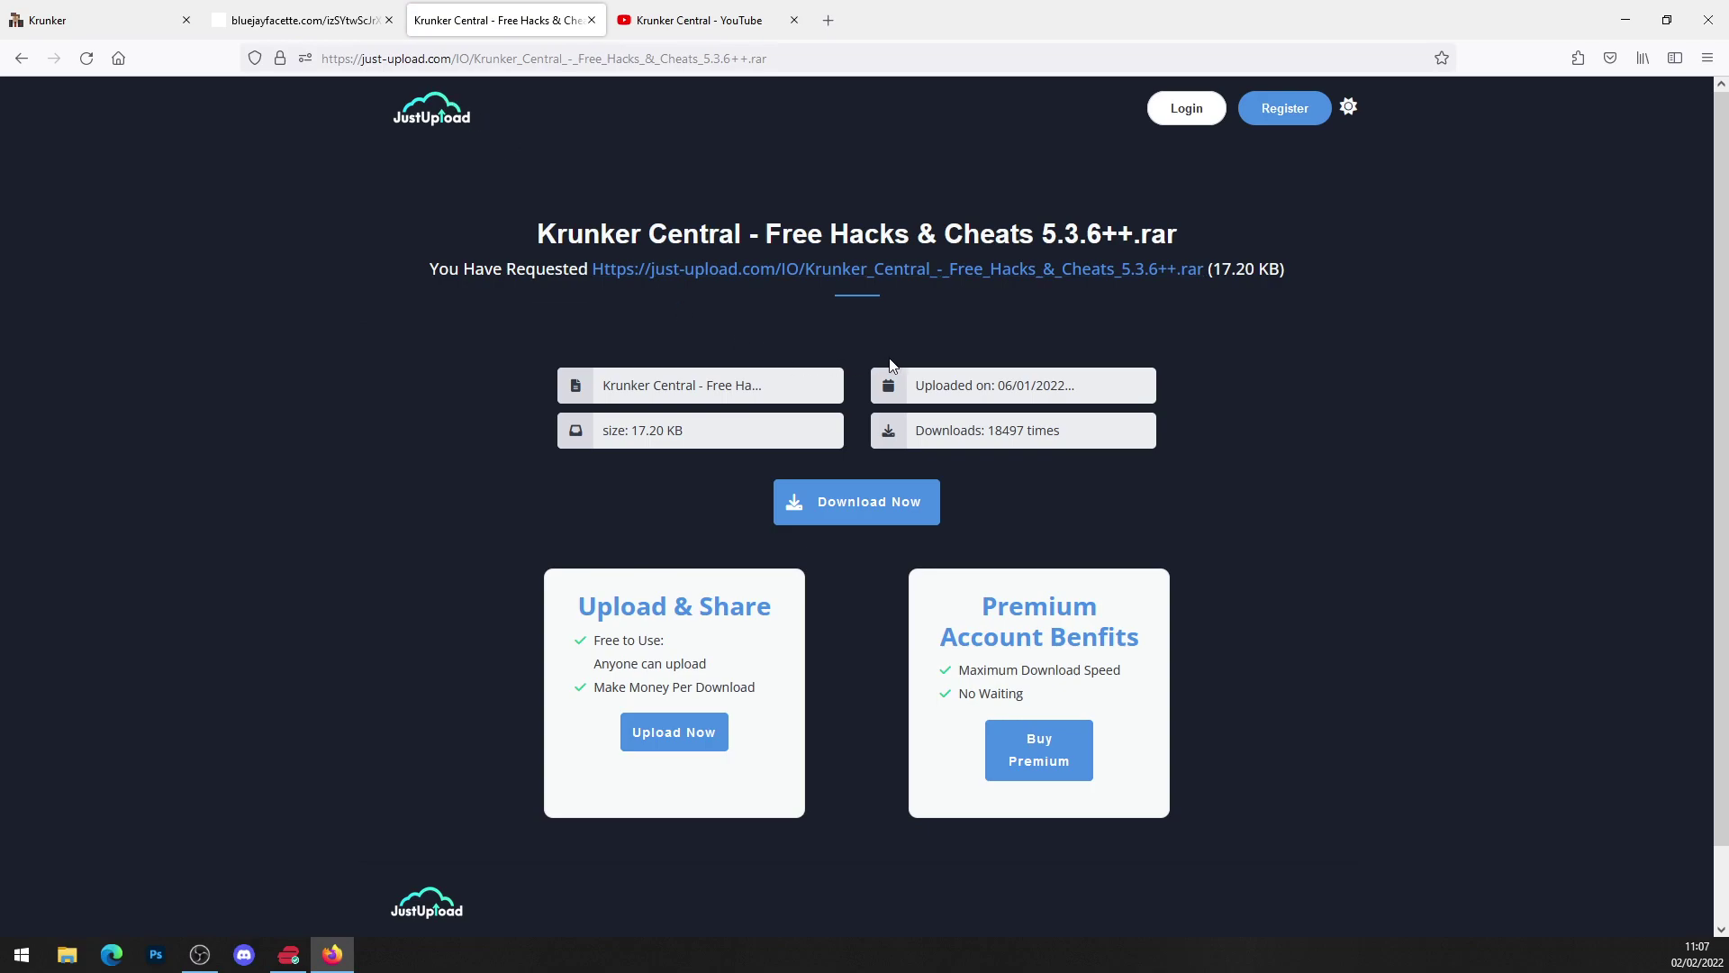
left_click(851, 514)
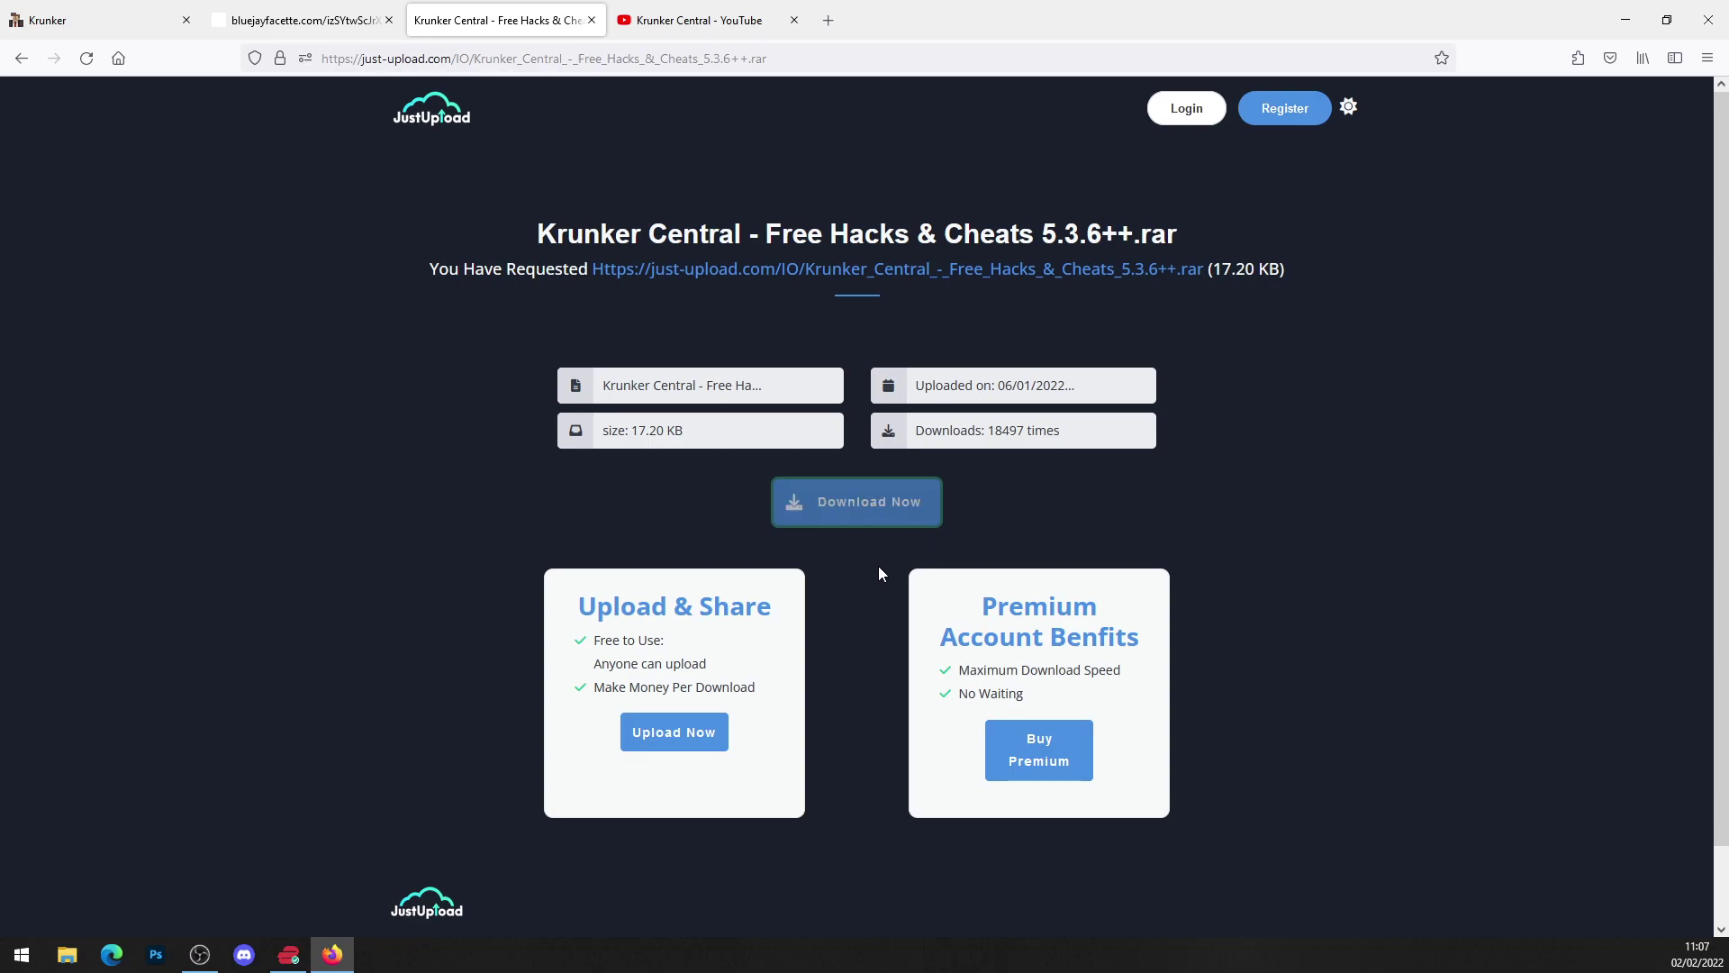
left_click(826, 520)
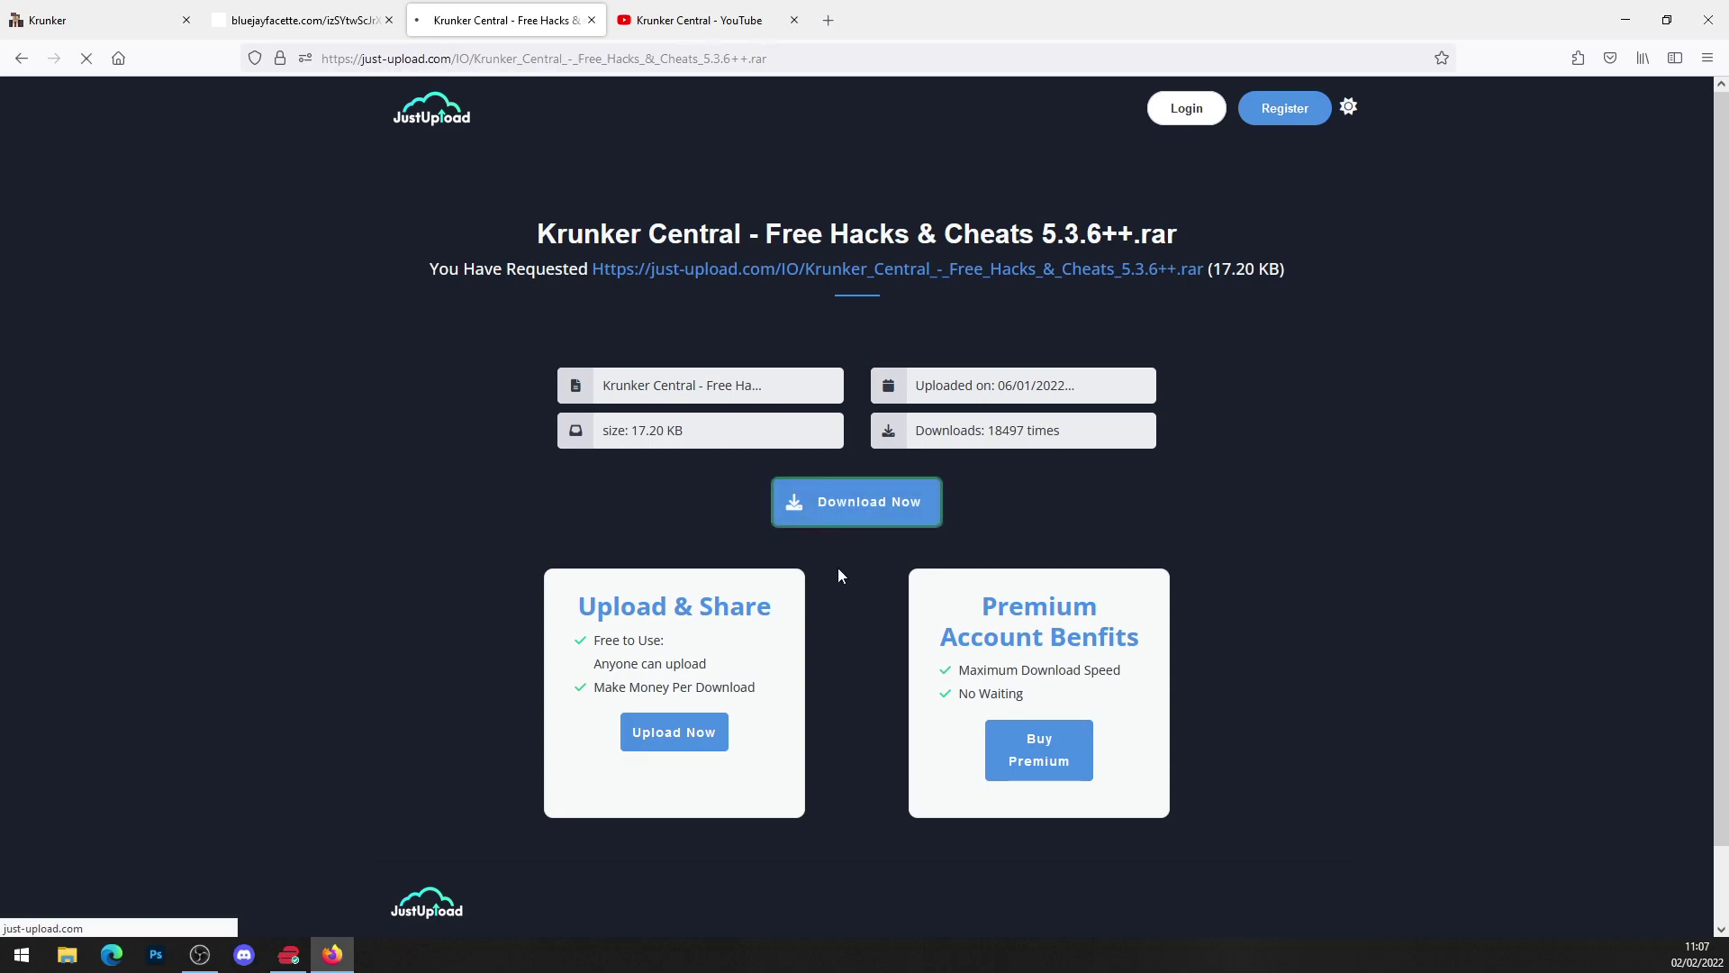
left_click(745, 409)
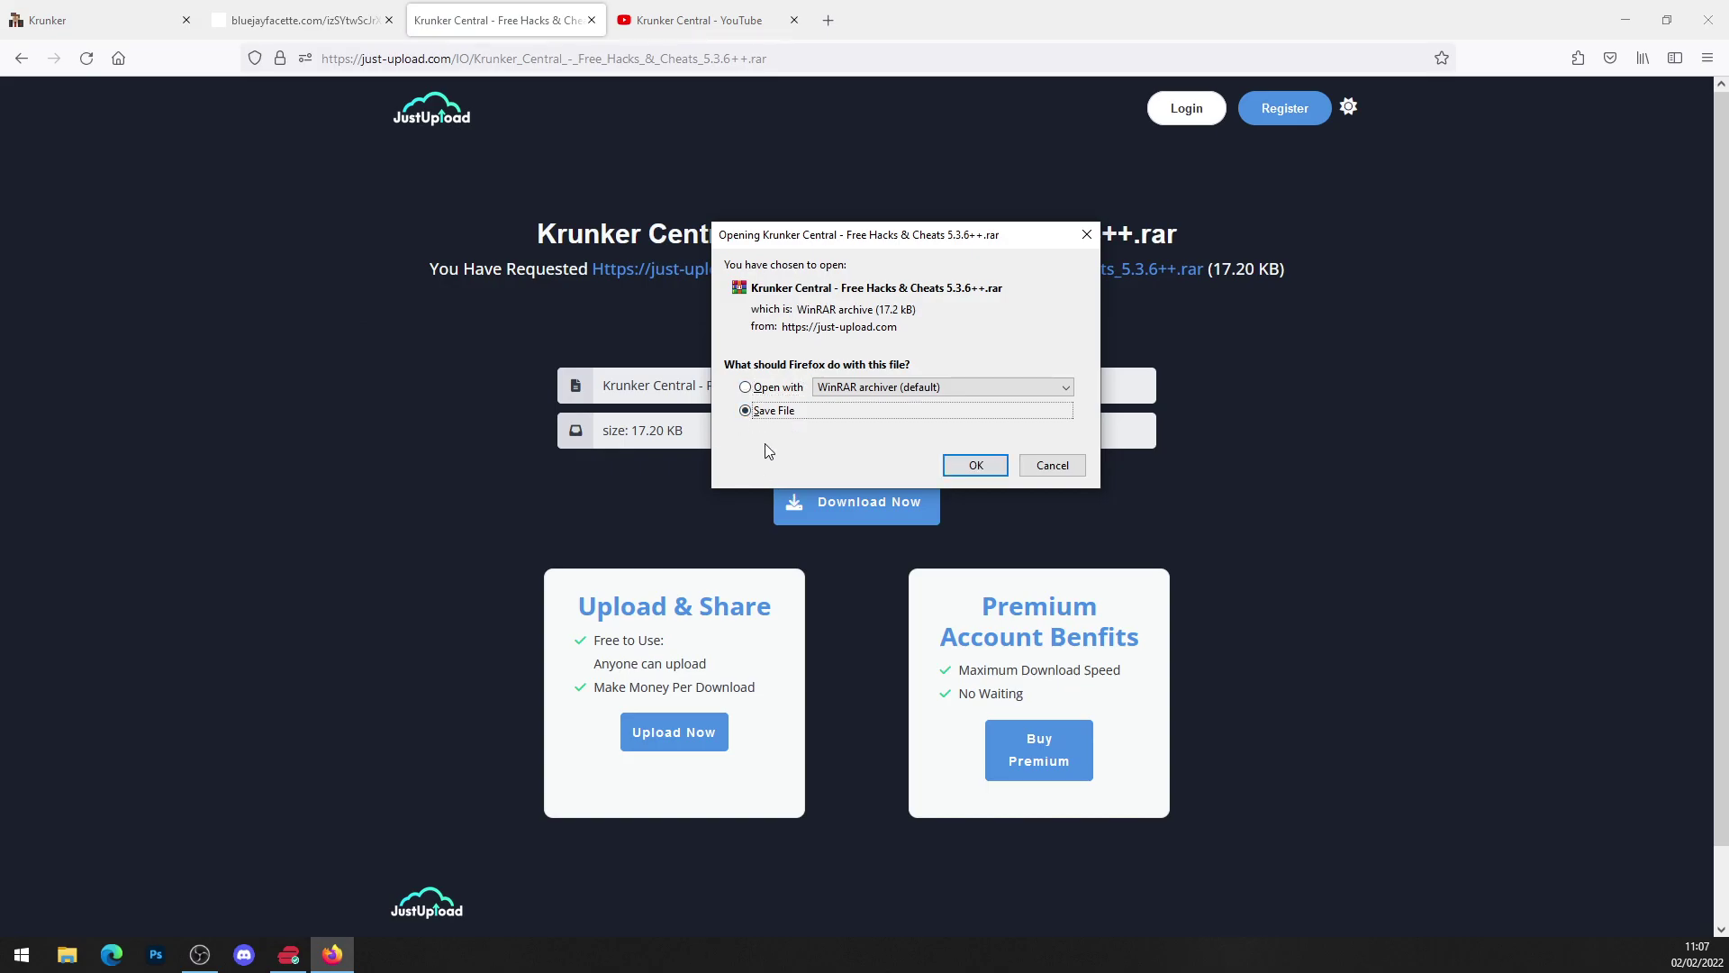
left_click(995, 468)
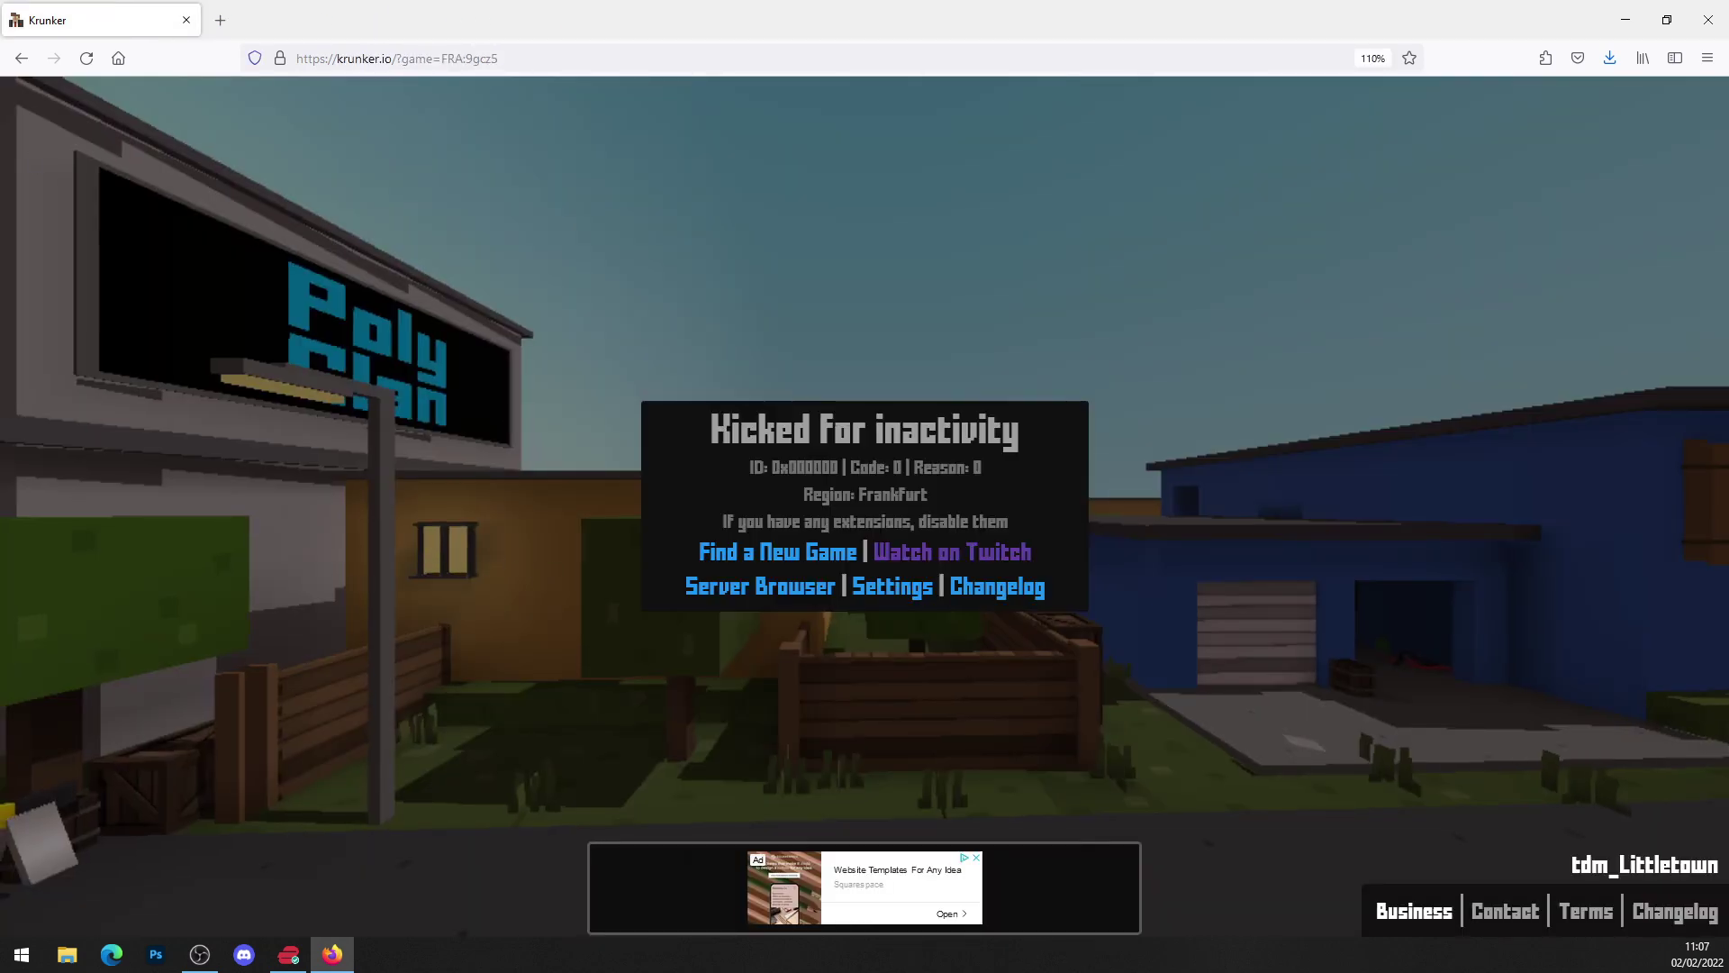
left_click(66, 954)
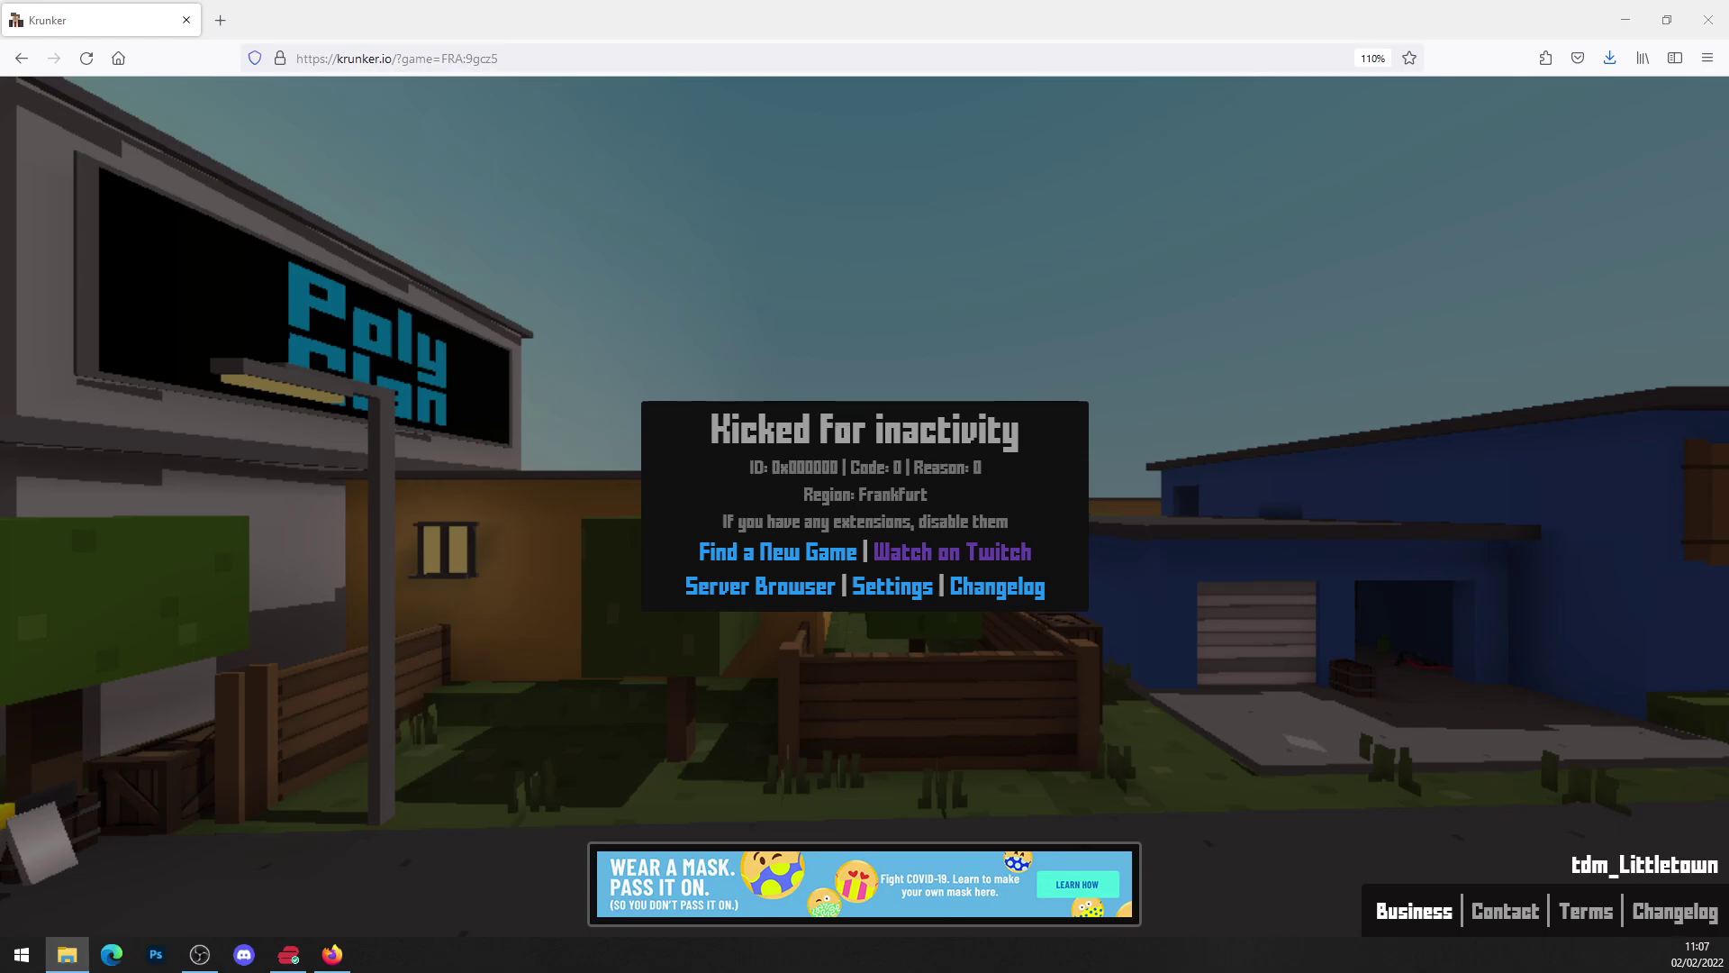
Shrink Firefox and extract the Krunker Central archive into its own desktop folder
left_click_drag(682, 9, 1307, 55)
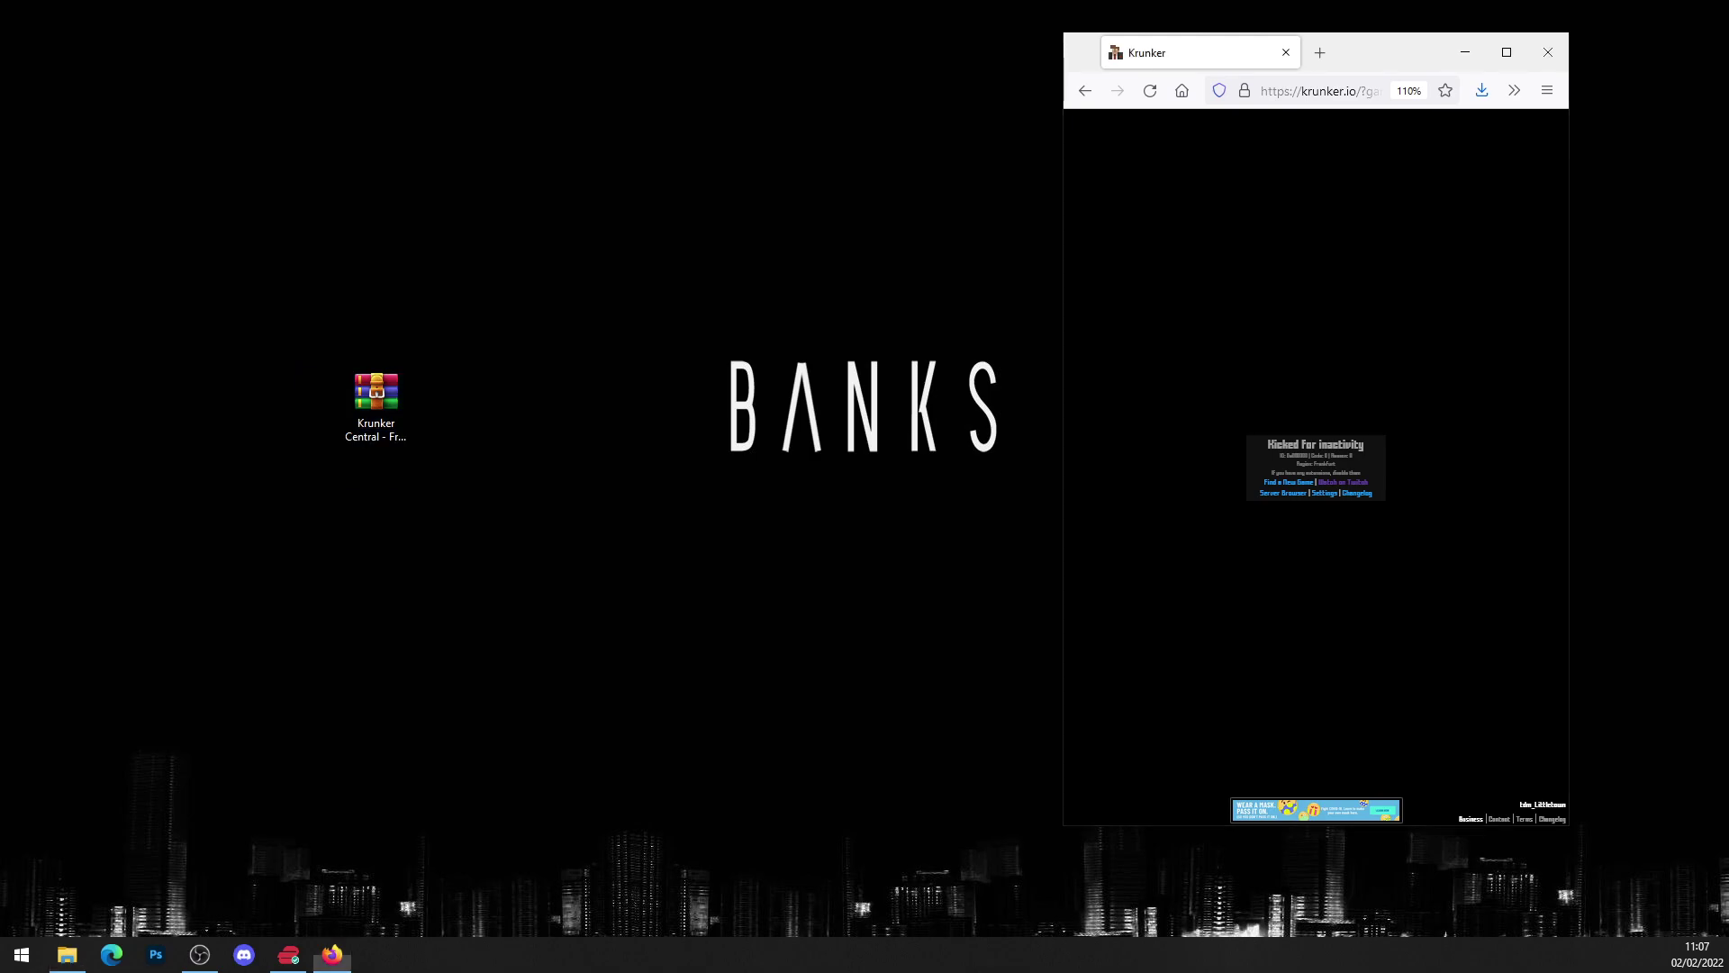
left_click(377, 406)
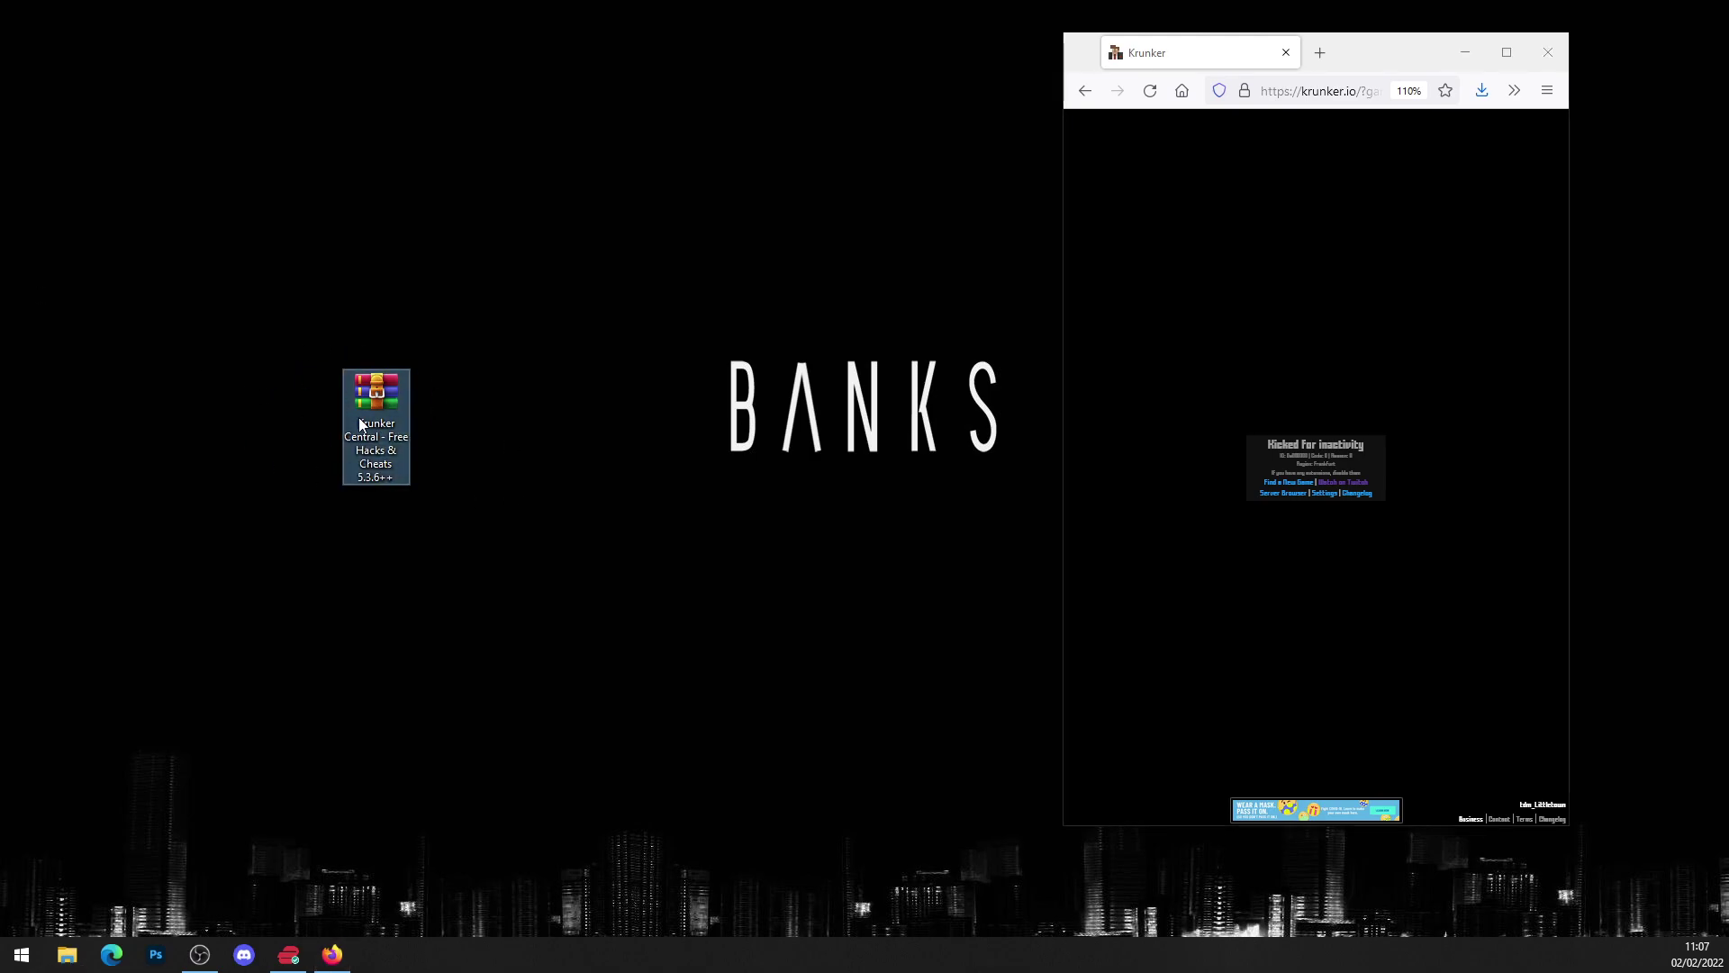
right_click(363, 405)
right_click(382, 391)
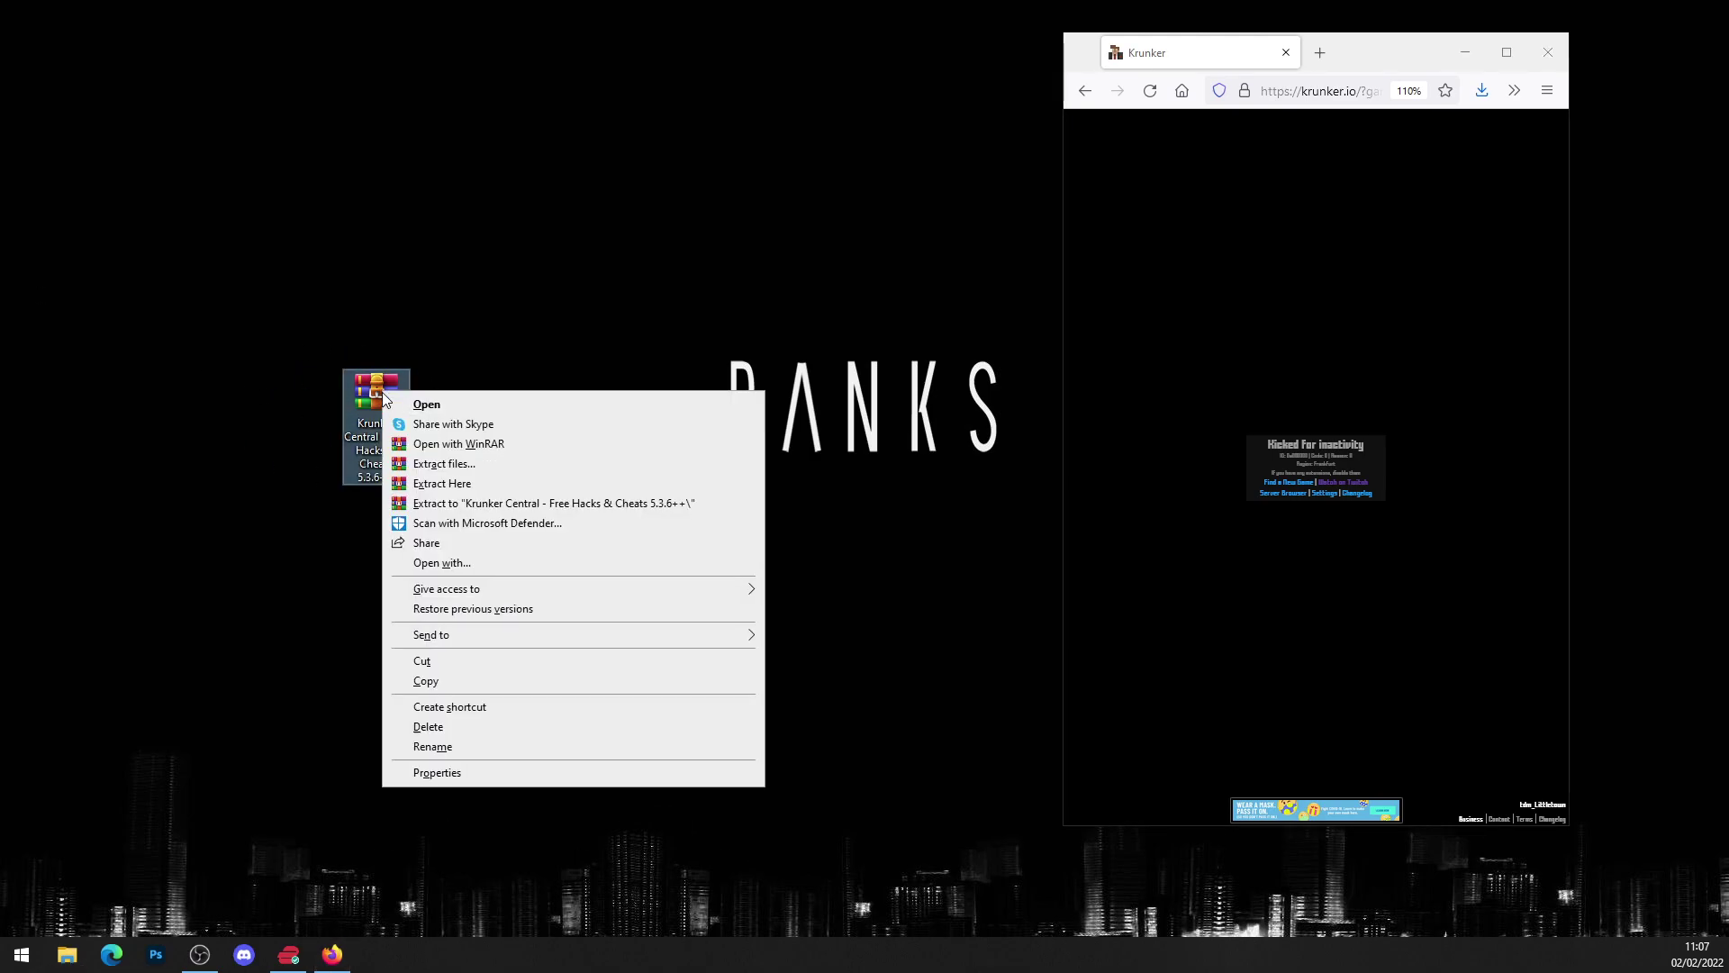
left_click(516, 506)
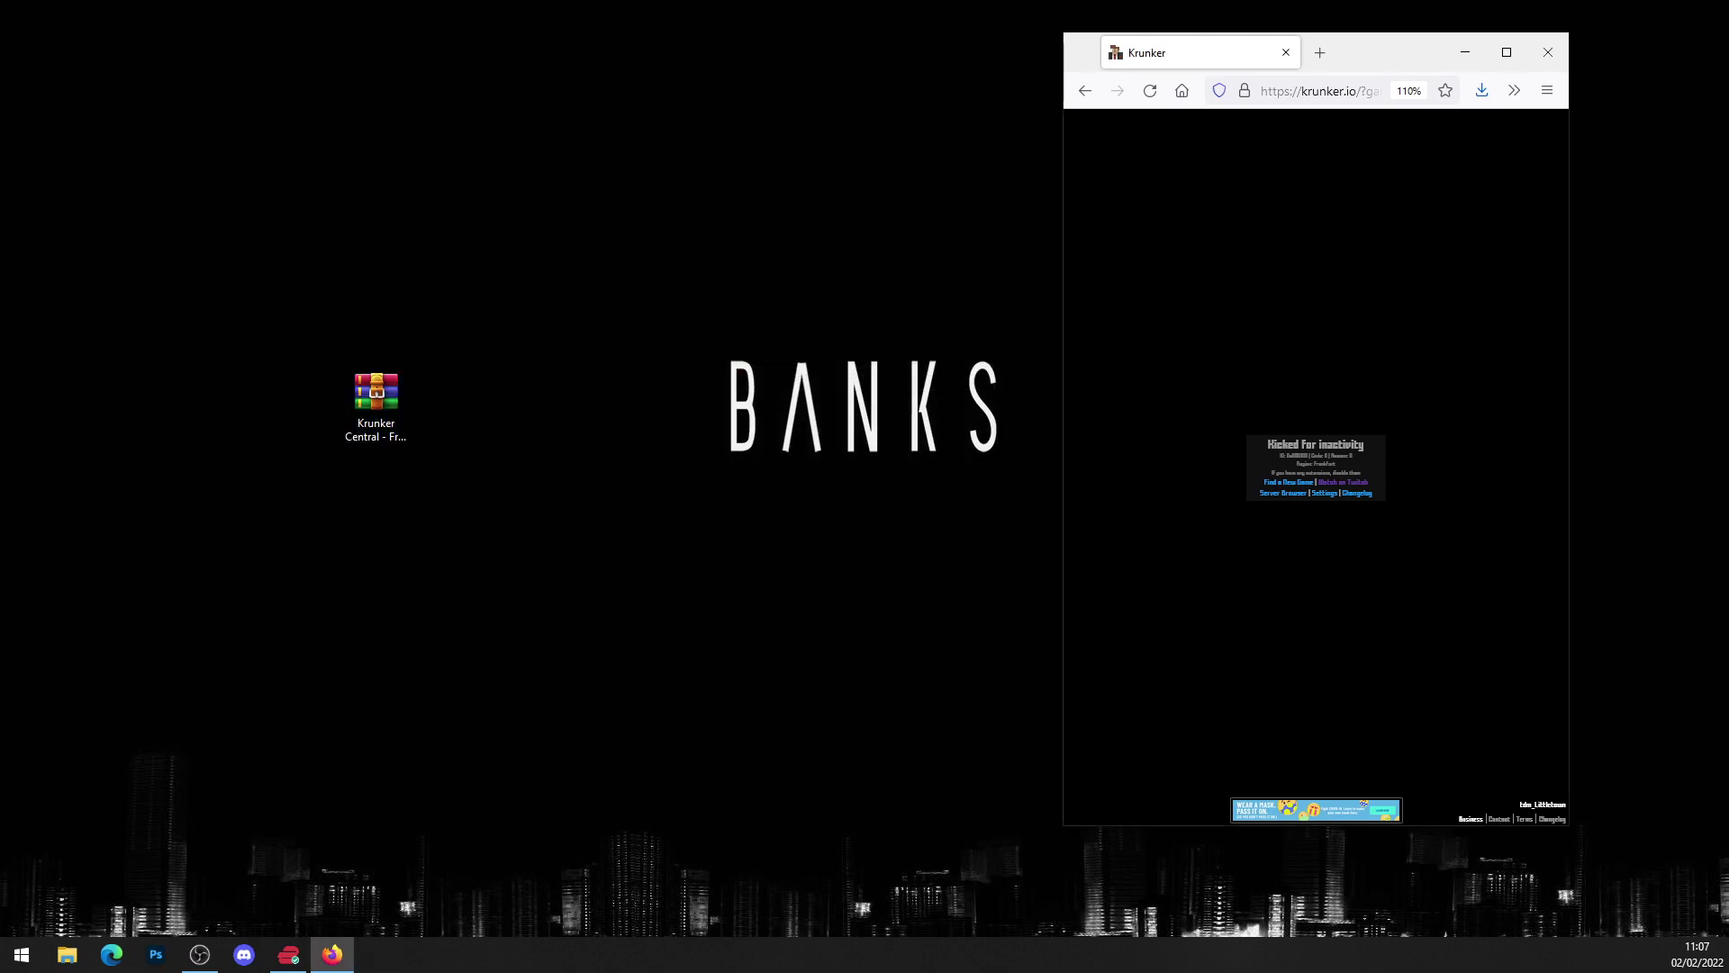
Move the archive to the desktop's top-left and open the extracted folder
left_click_drag(382, 412, 108, 74)
left_click_drag(309, 157, 589, 446)
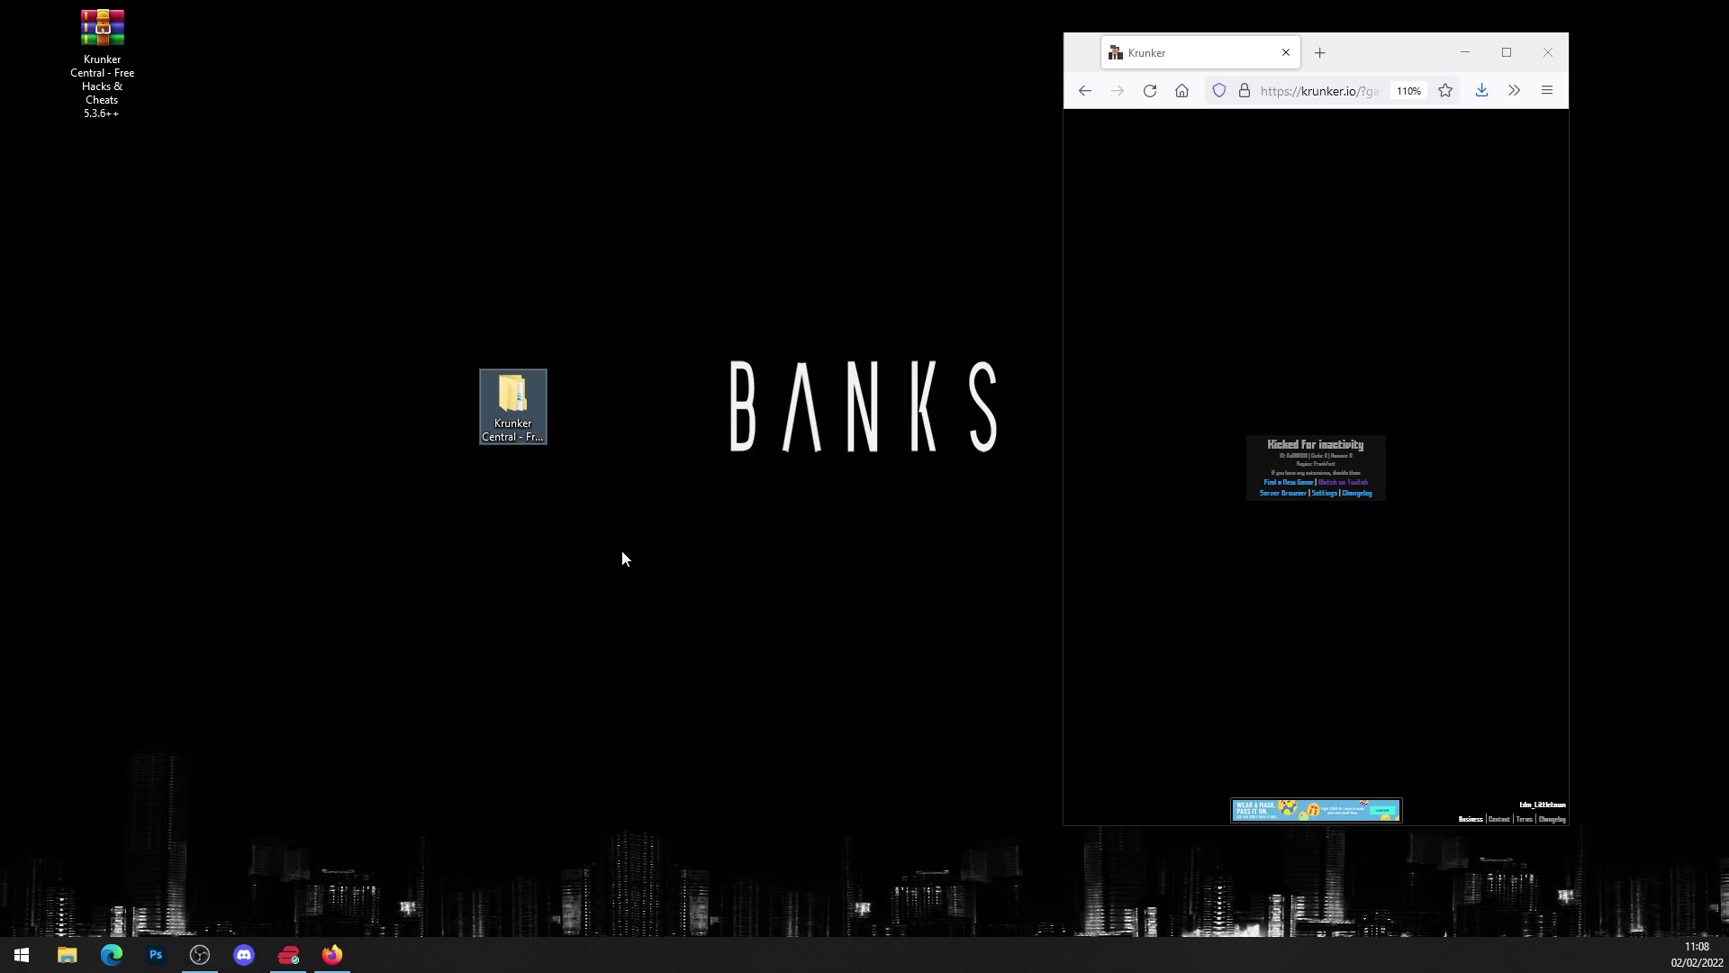
key("Return")
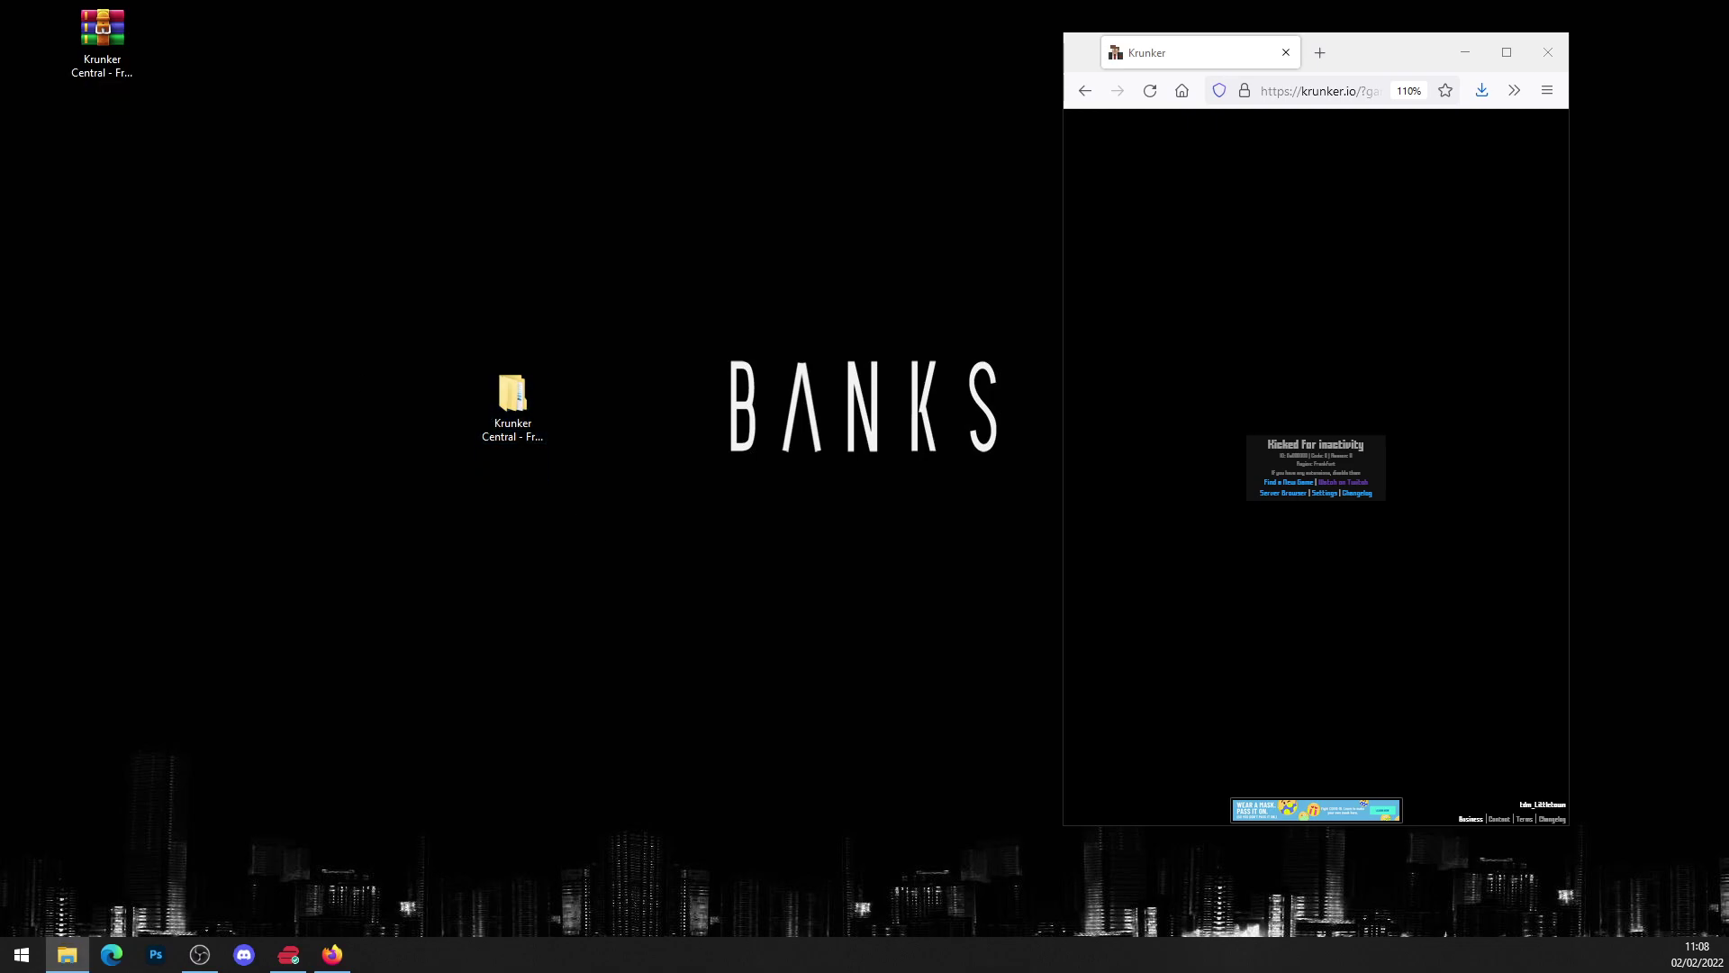
Open the extracted folder and select its Need Help shortcut and hack code file
double_click(568, 368)
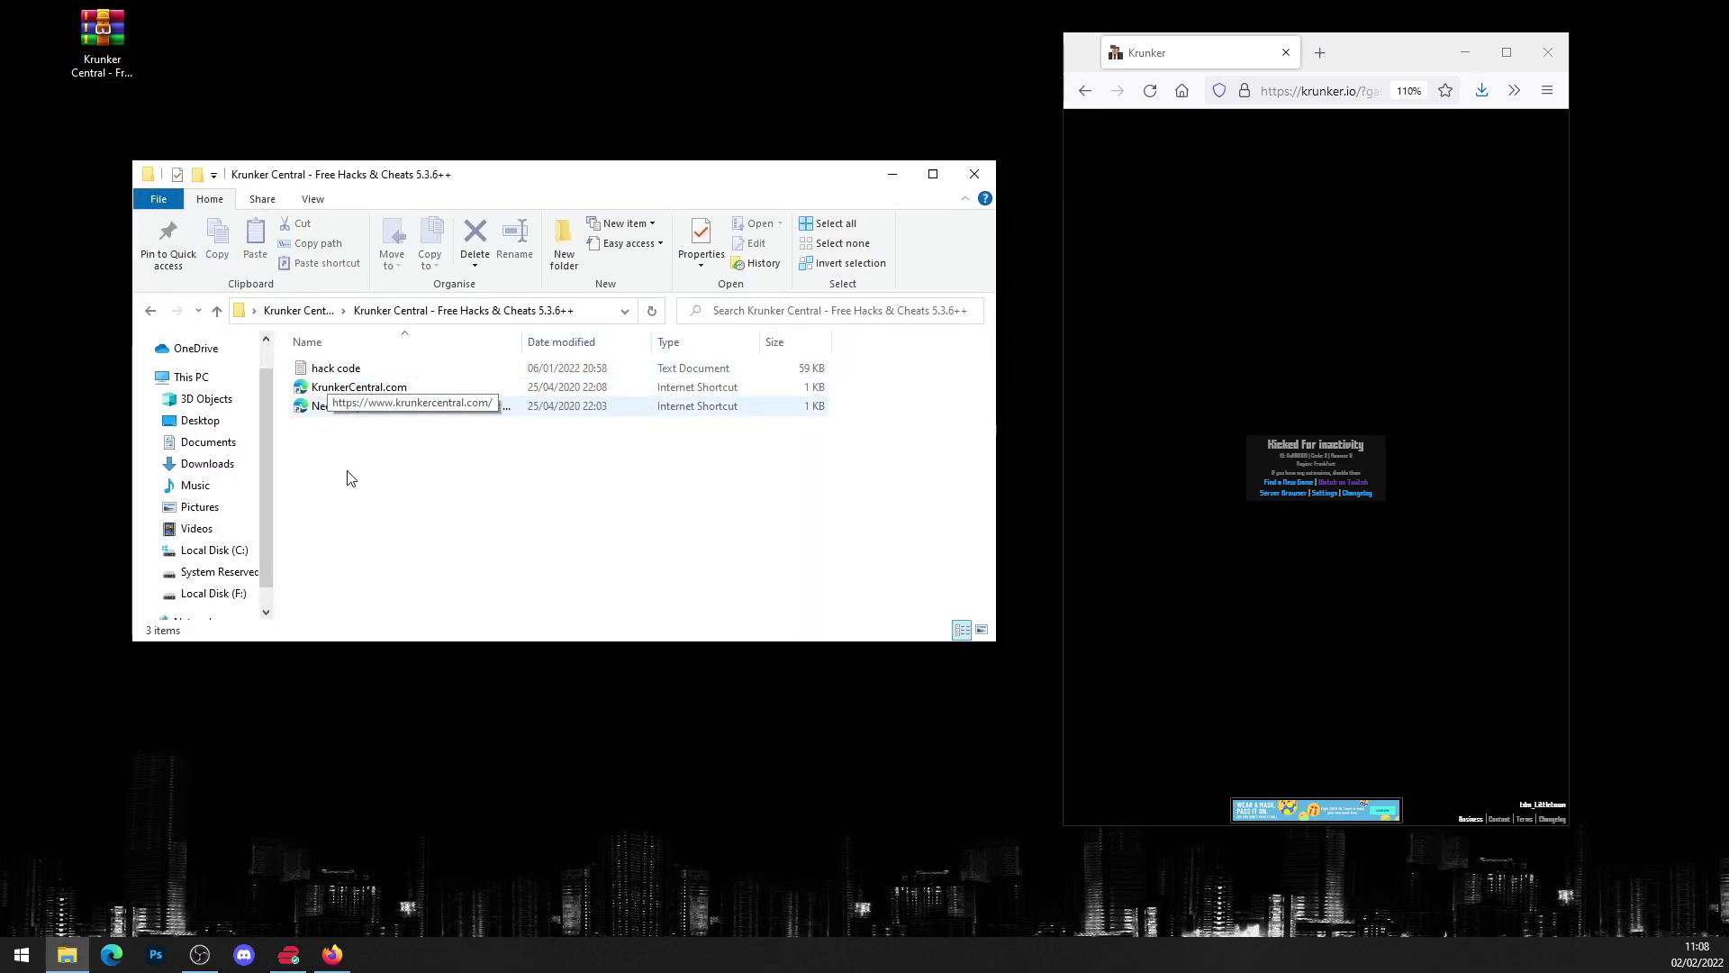
left_click_drag(425, 507, 331, 414)
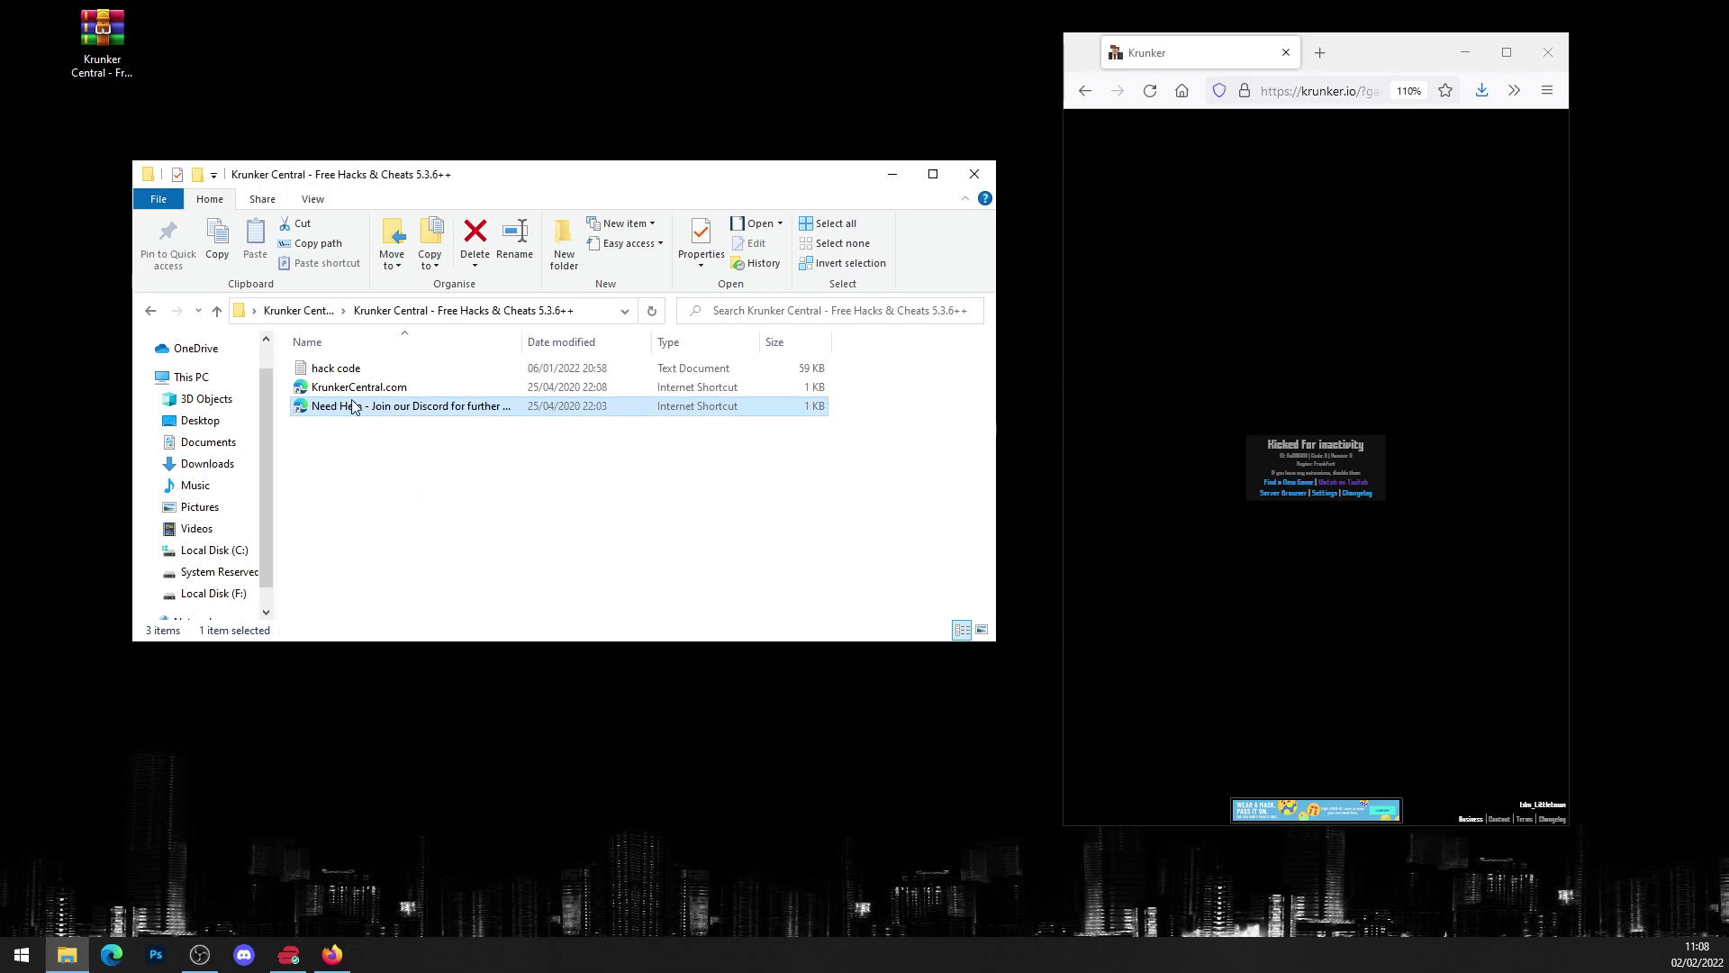
left_click_drag(441, 477, 422, 473)
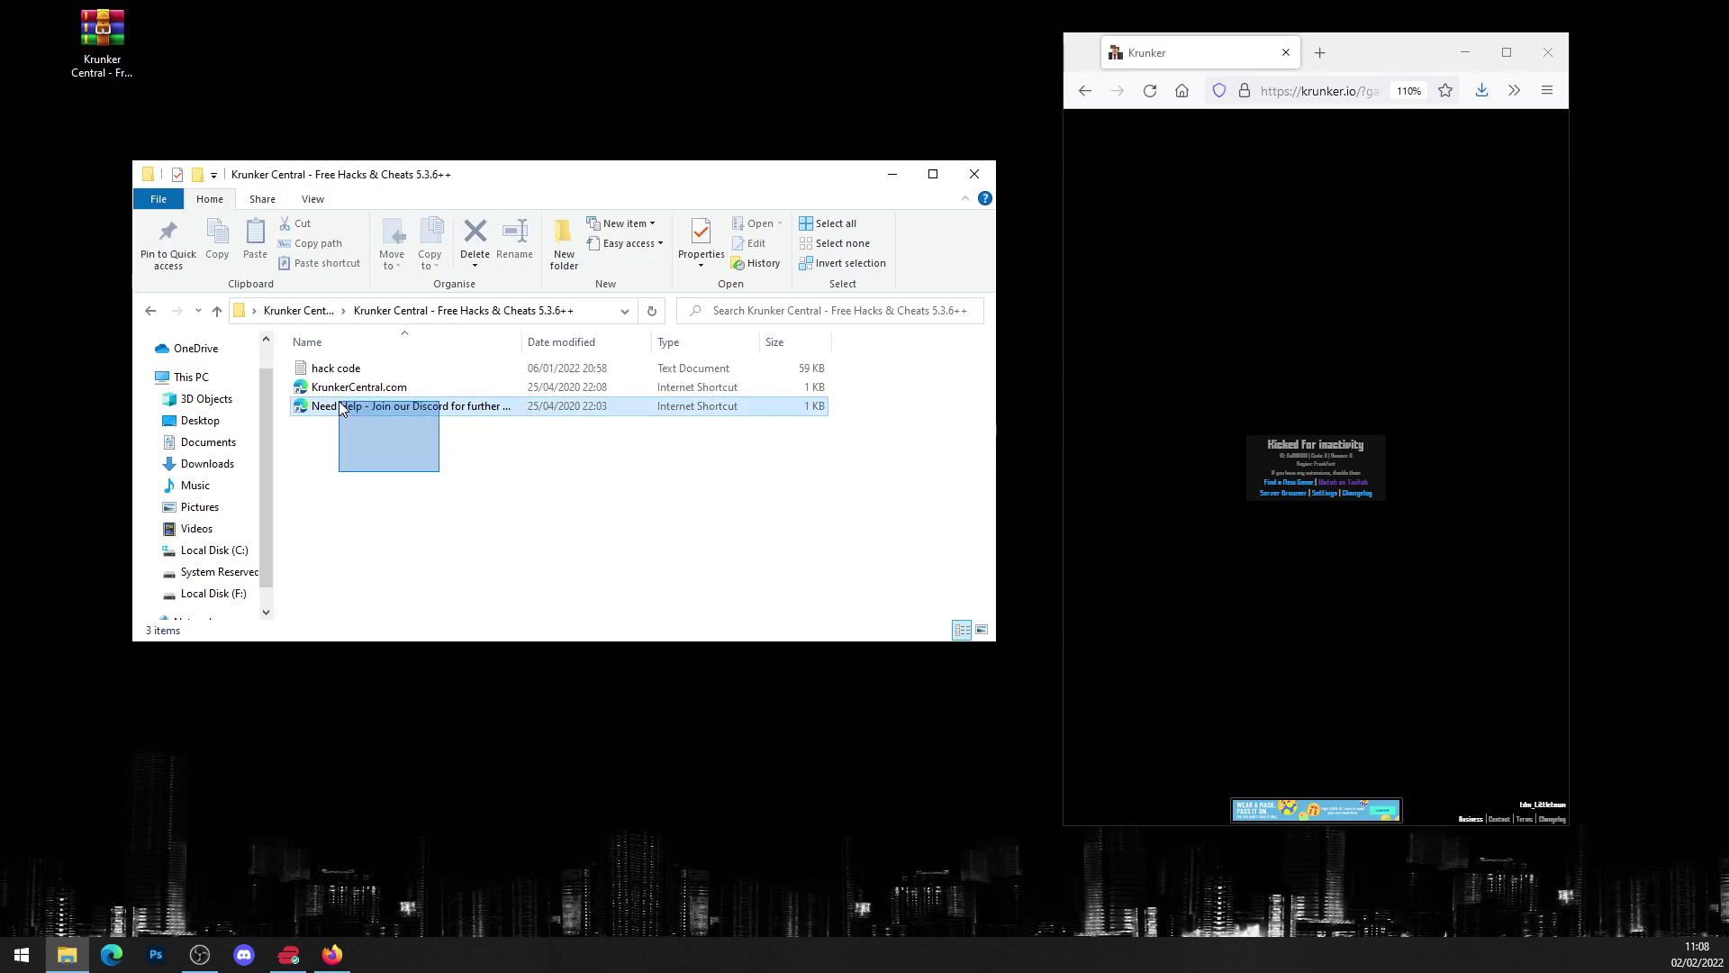
left_click(382, 412)
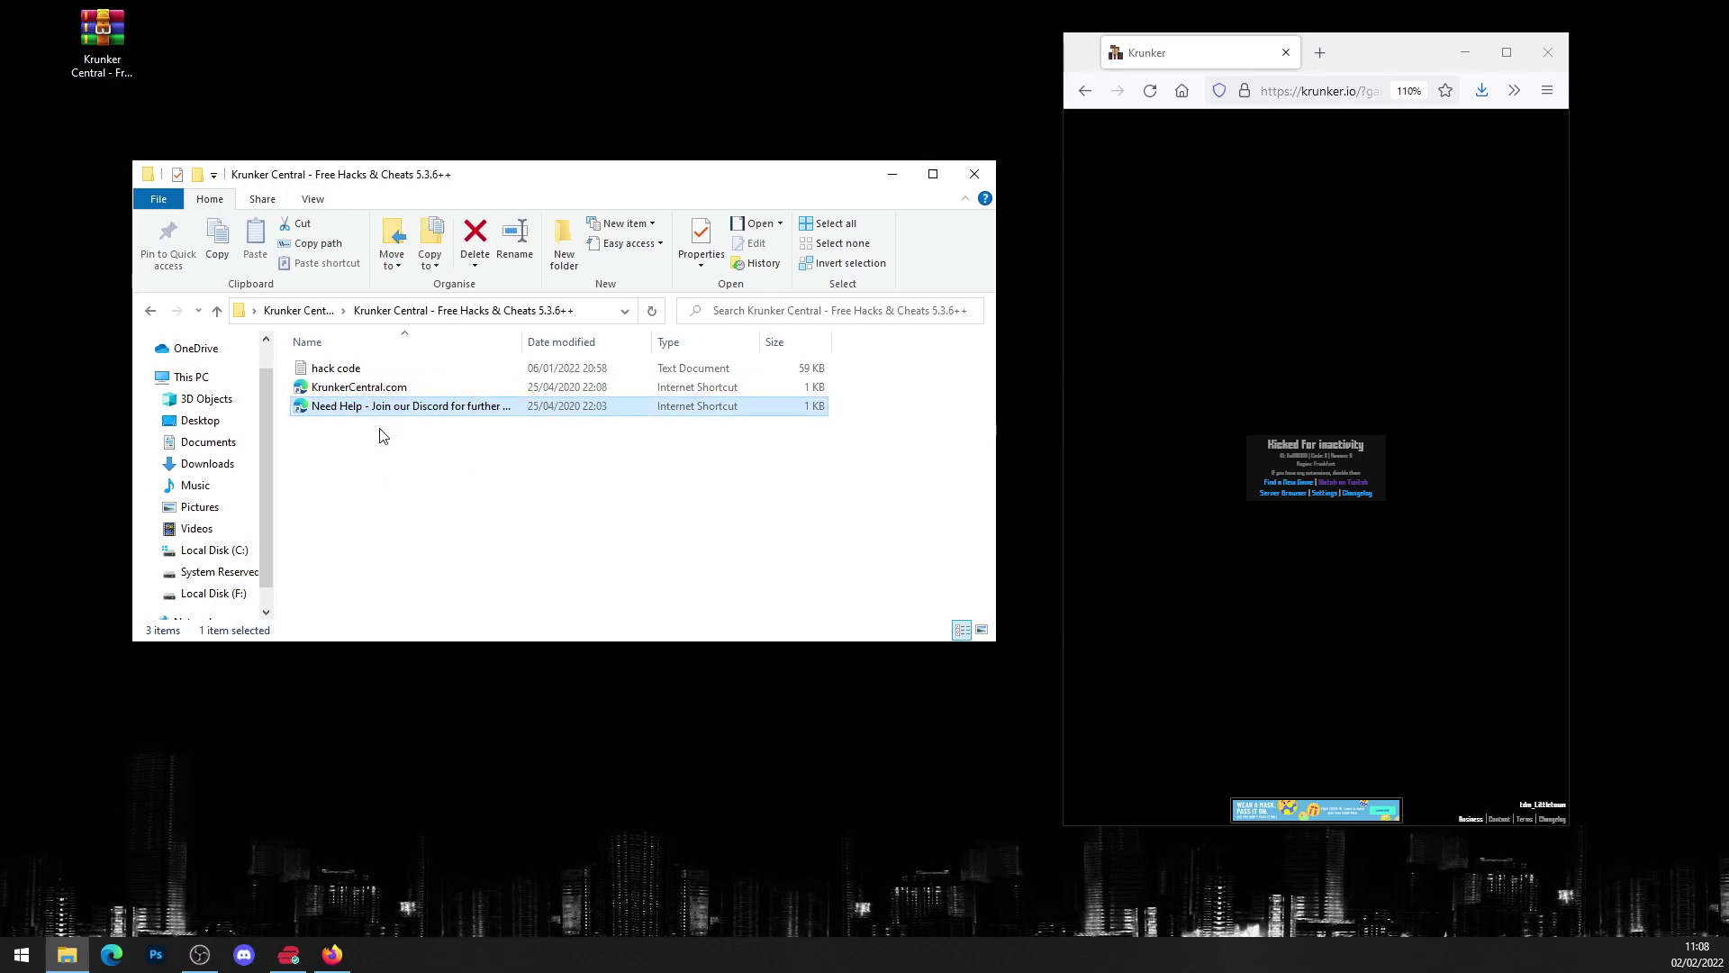
left_click(341, 412)
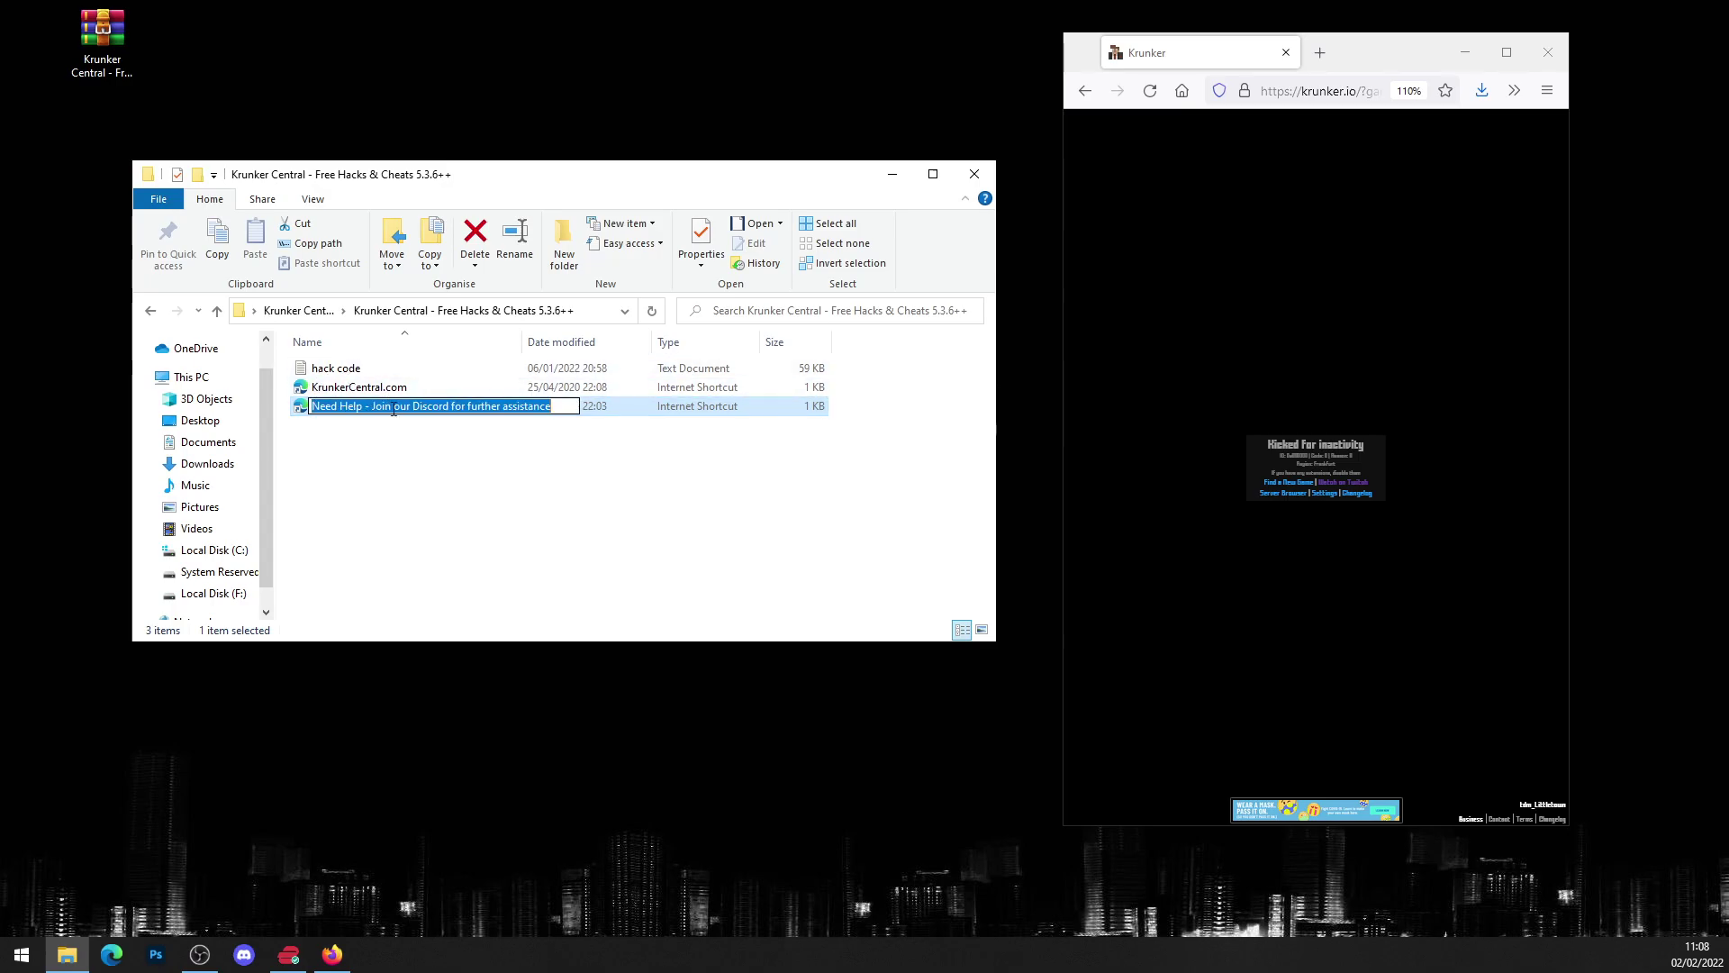
left_click(354, 376)
Open 'hack code' in Notepad and copy all of its userscript text
double_click(355, 373)
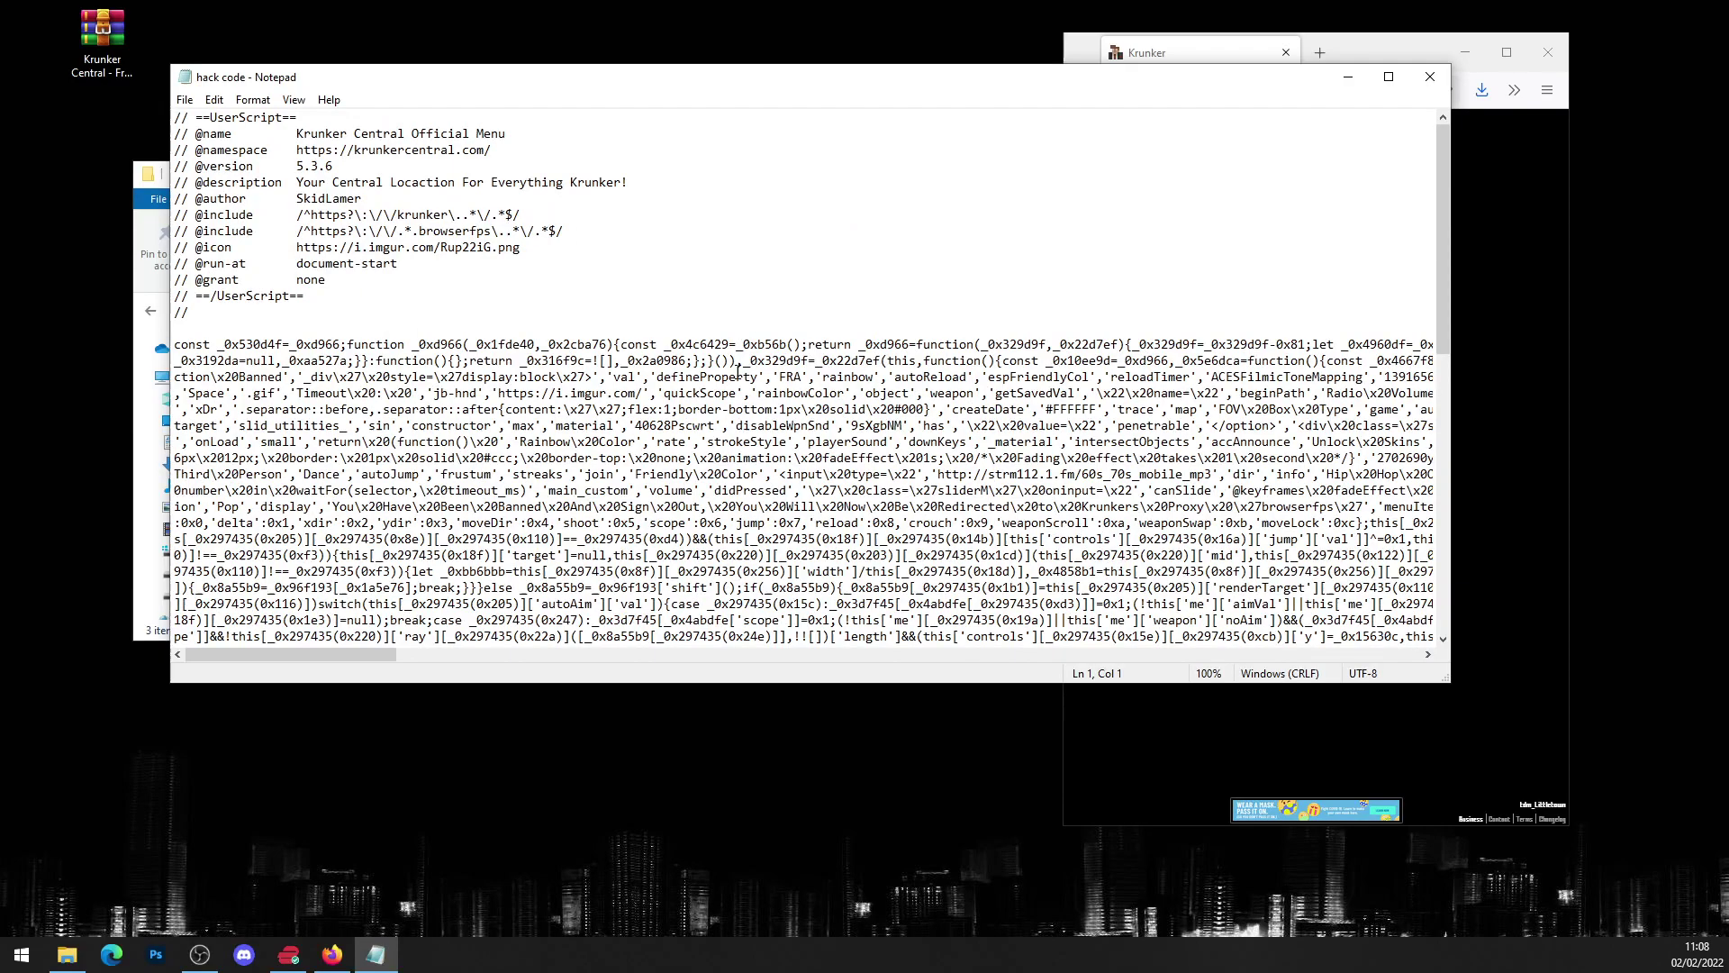
right_click(657, 310)
left_click(797, 437)
right_click(744, 446)
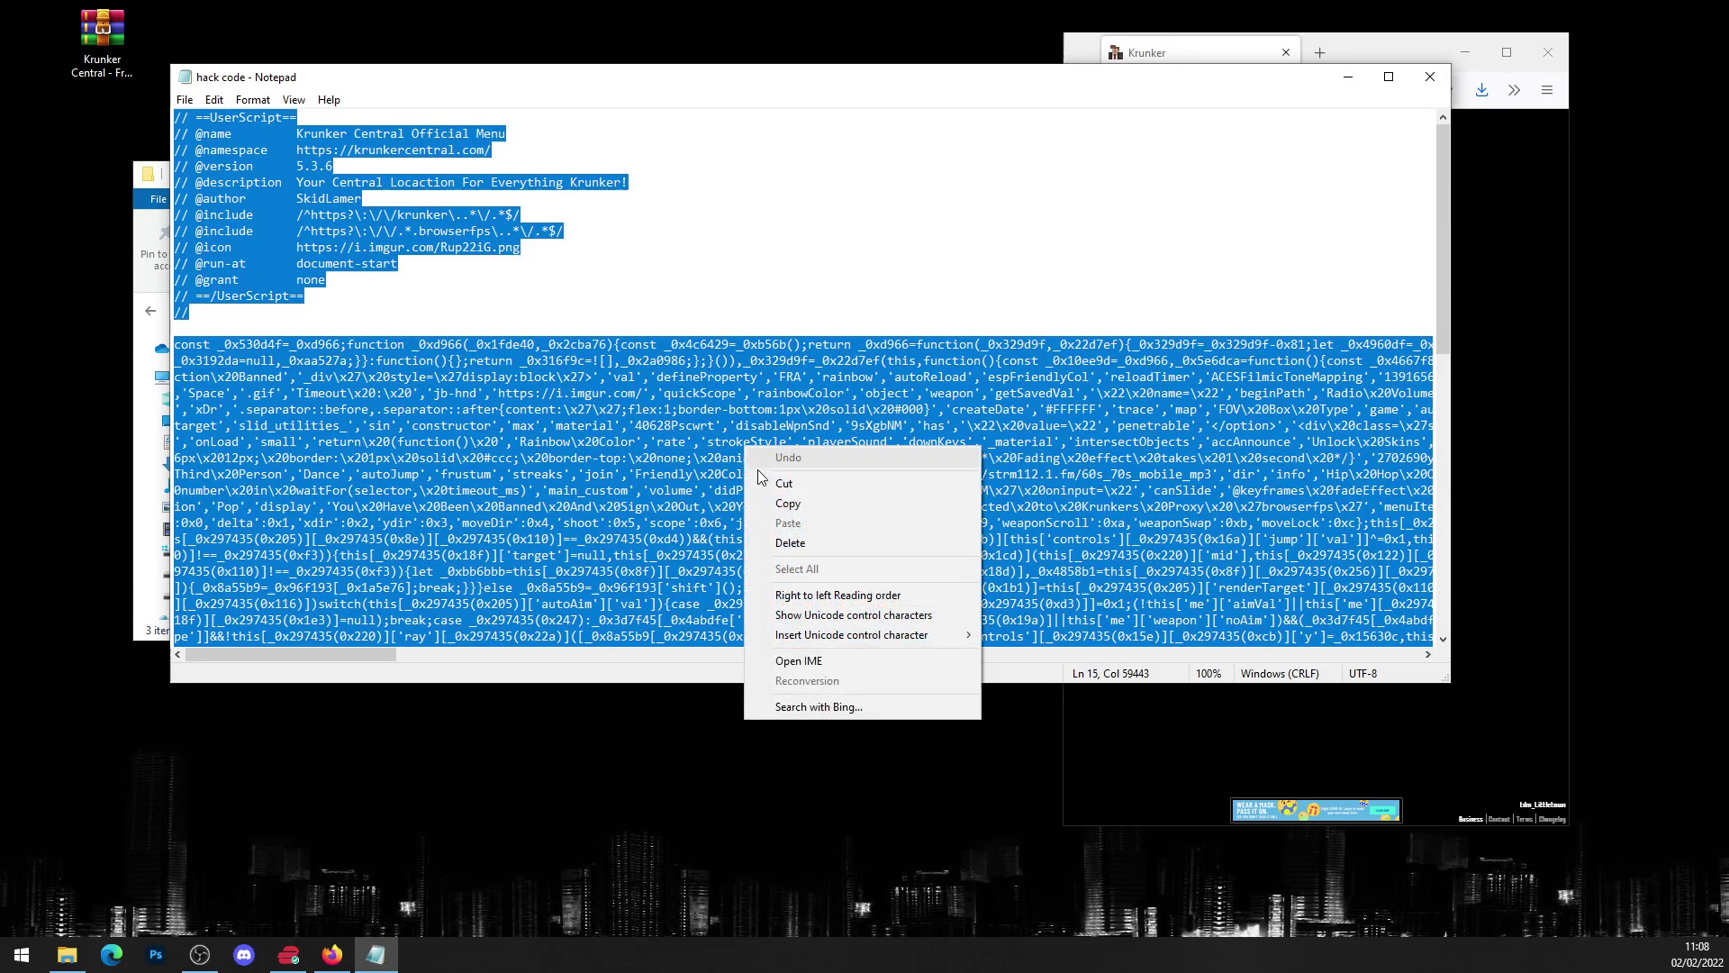
left_click(788, 504)
right_click(663, 461)
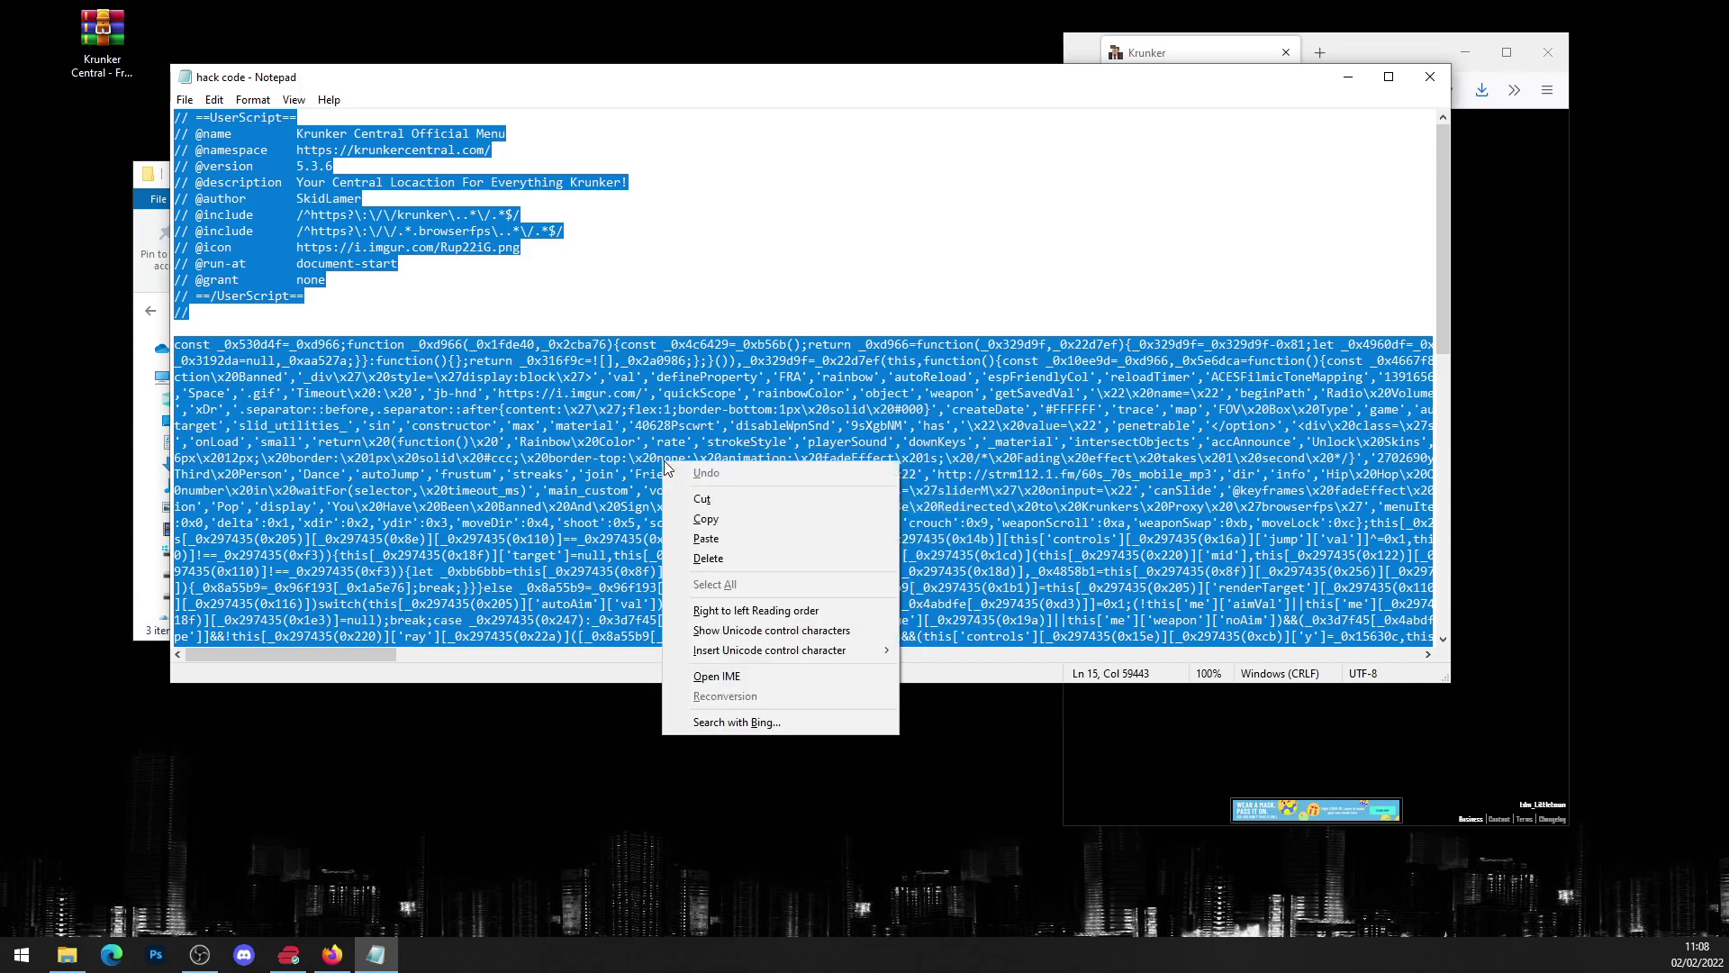
left_click(740, 521)
Close the hack code file and extracted folder, then maximize the Firefox window
left_click(1430, 75)
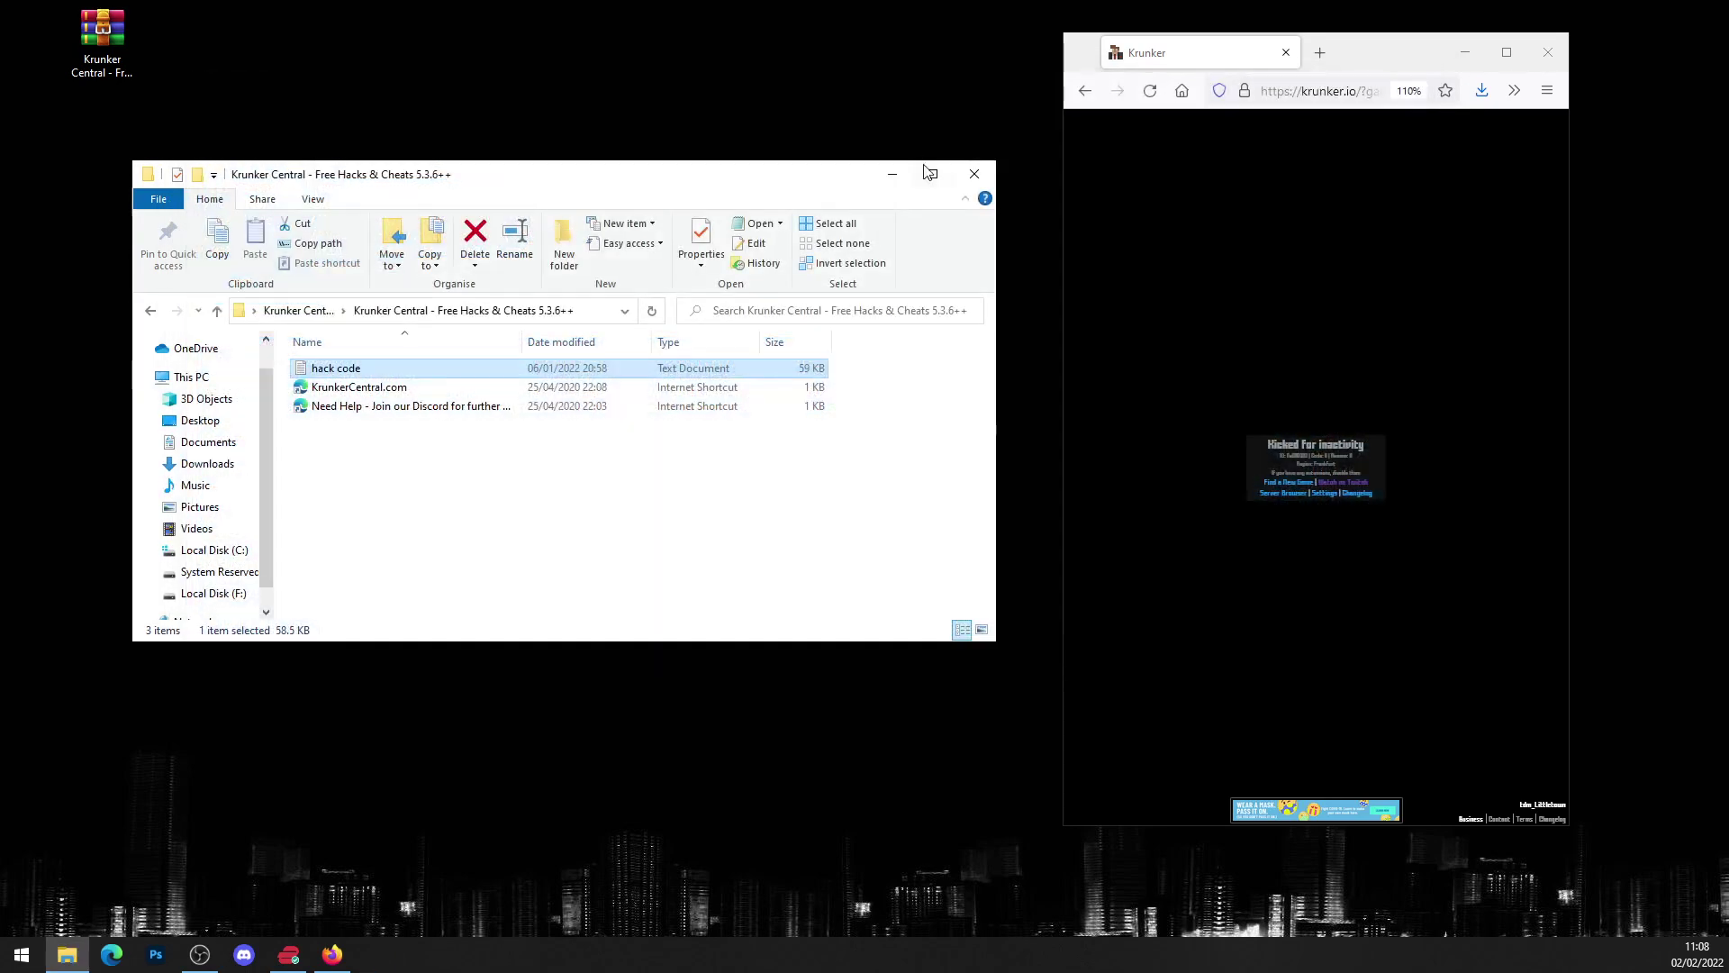
left_click(978, 173)
left_click_drag(1307, 54, 1062, 4)
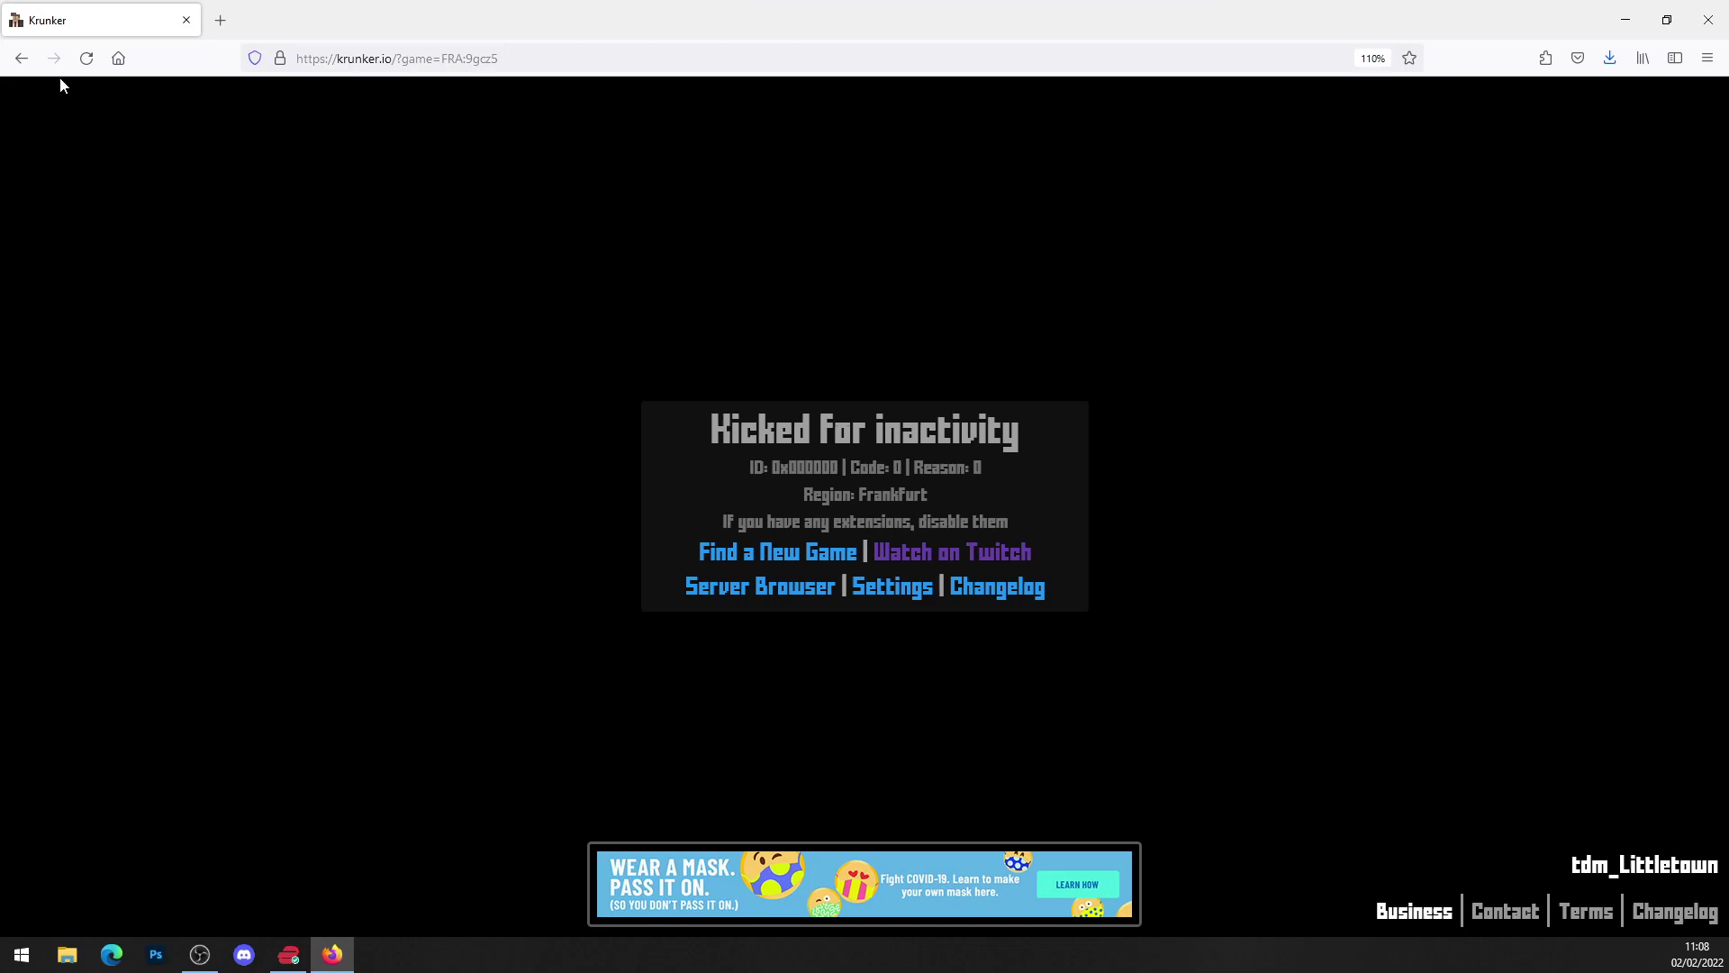
Open Tampermonkey's Options page from the Add-ons Manager in a new tab
left_click(219, 19)
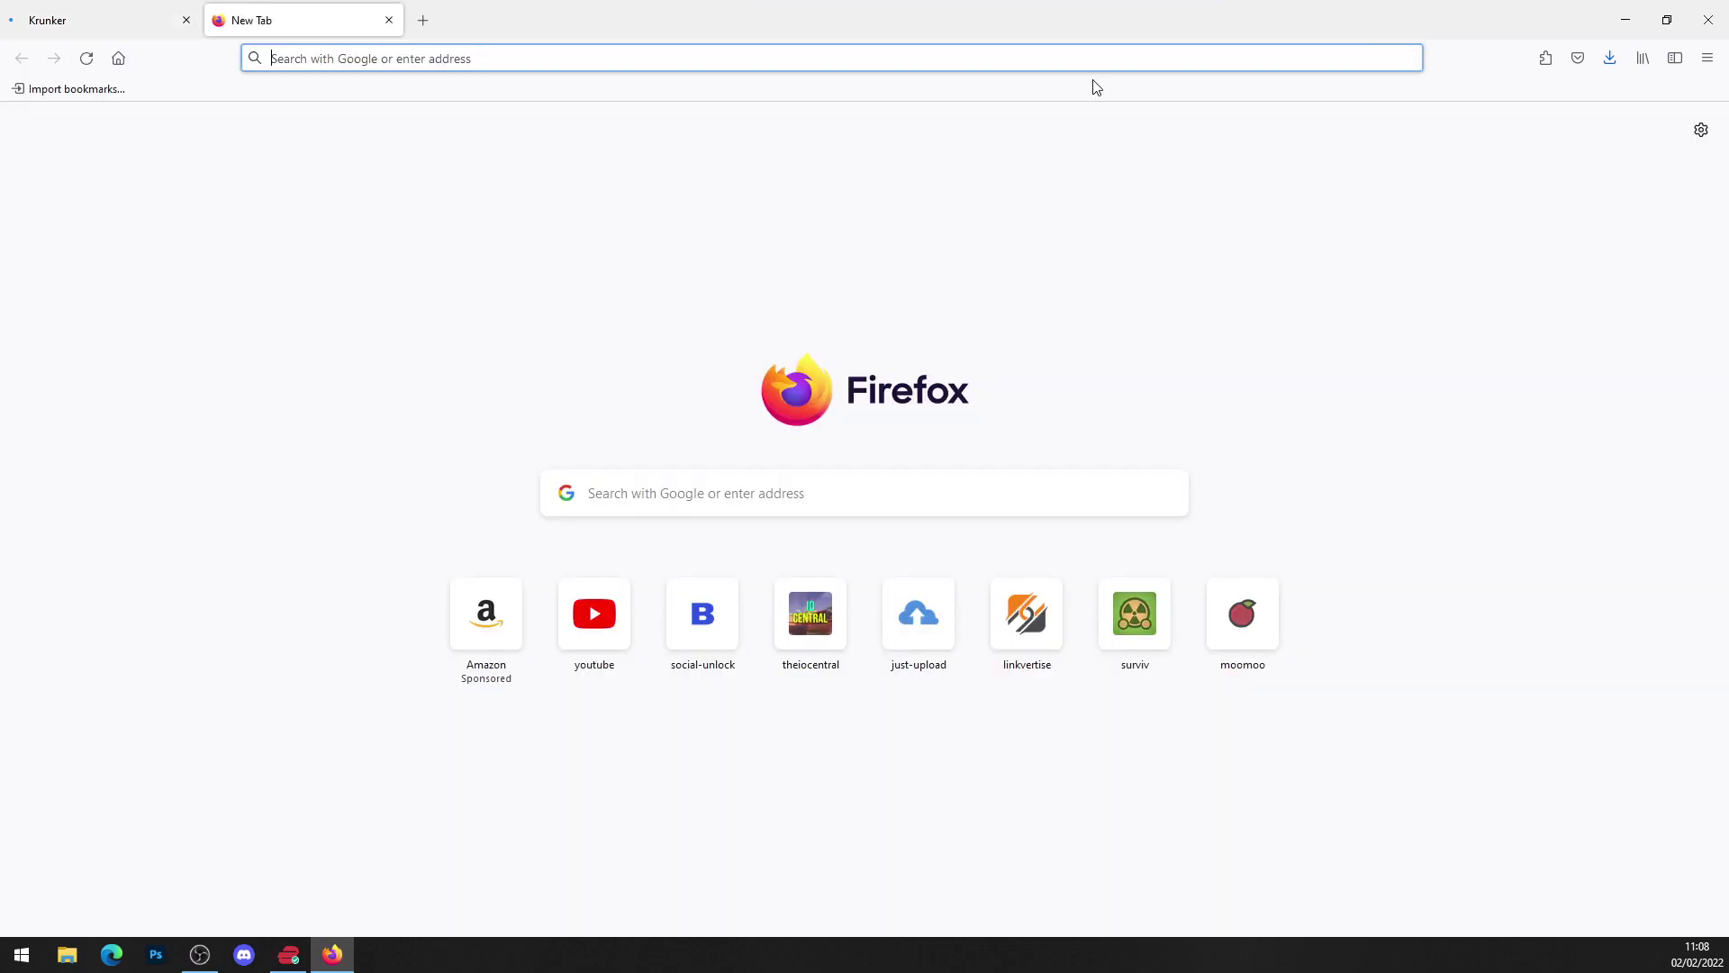
left_click(1548, 57)
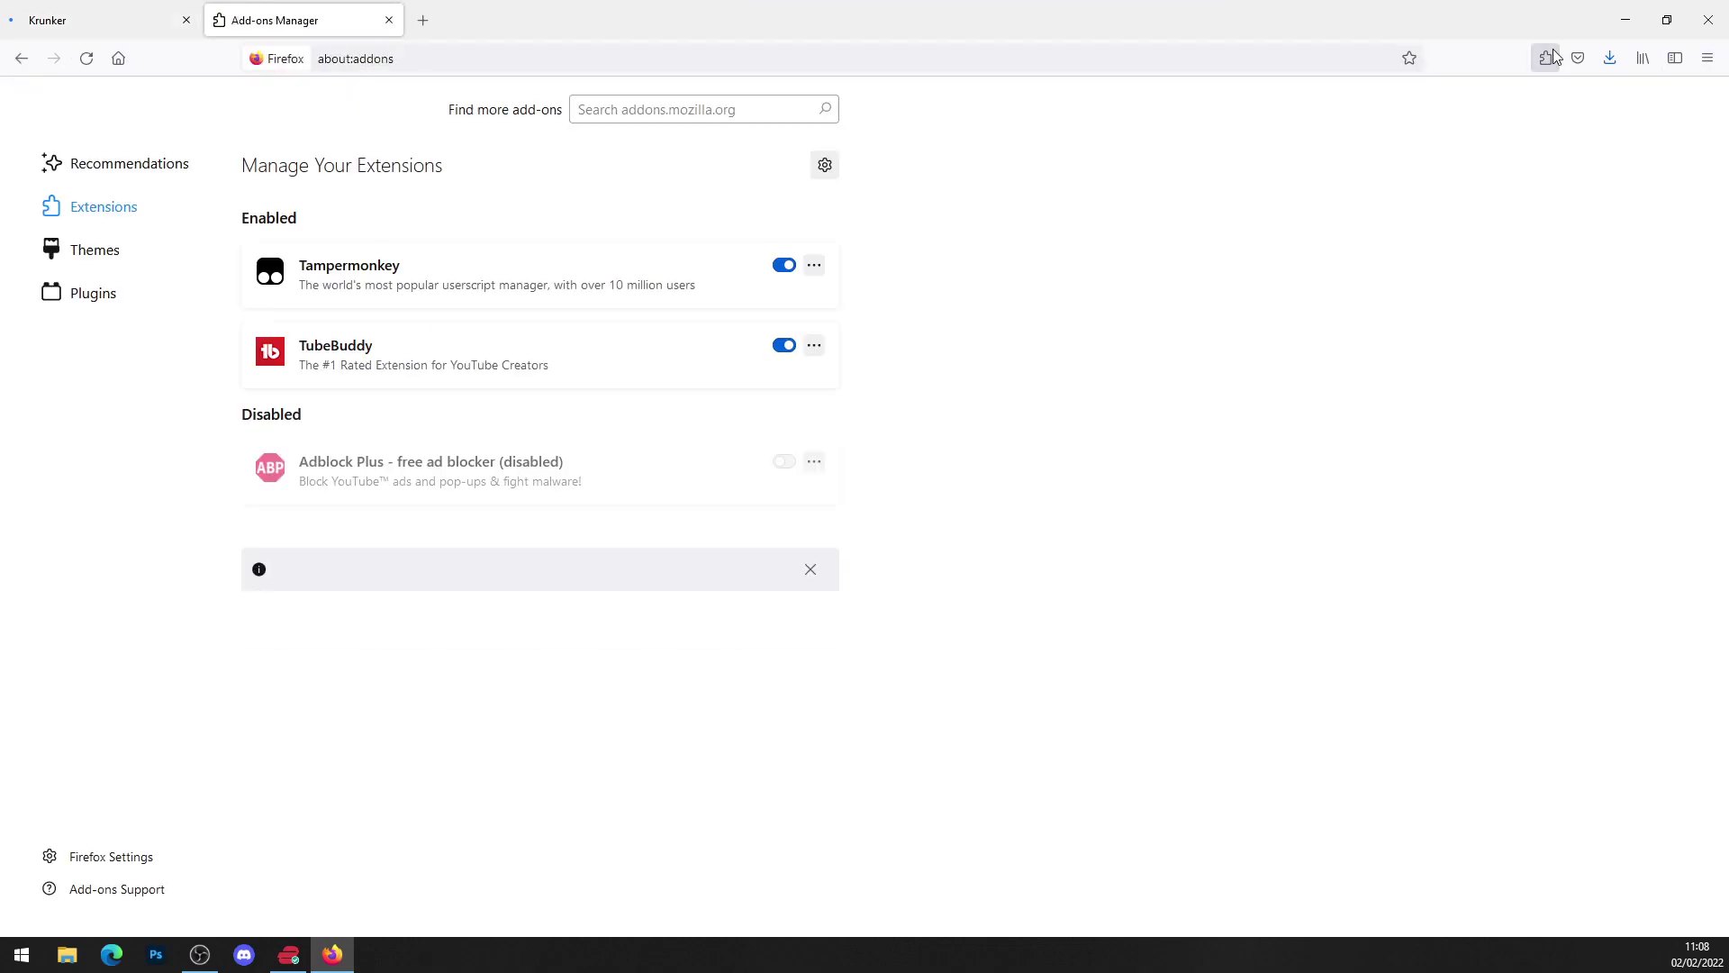
left_click(814, 267)
left_click(846, 319)
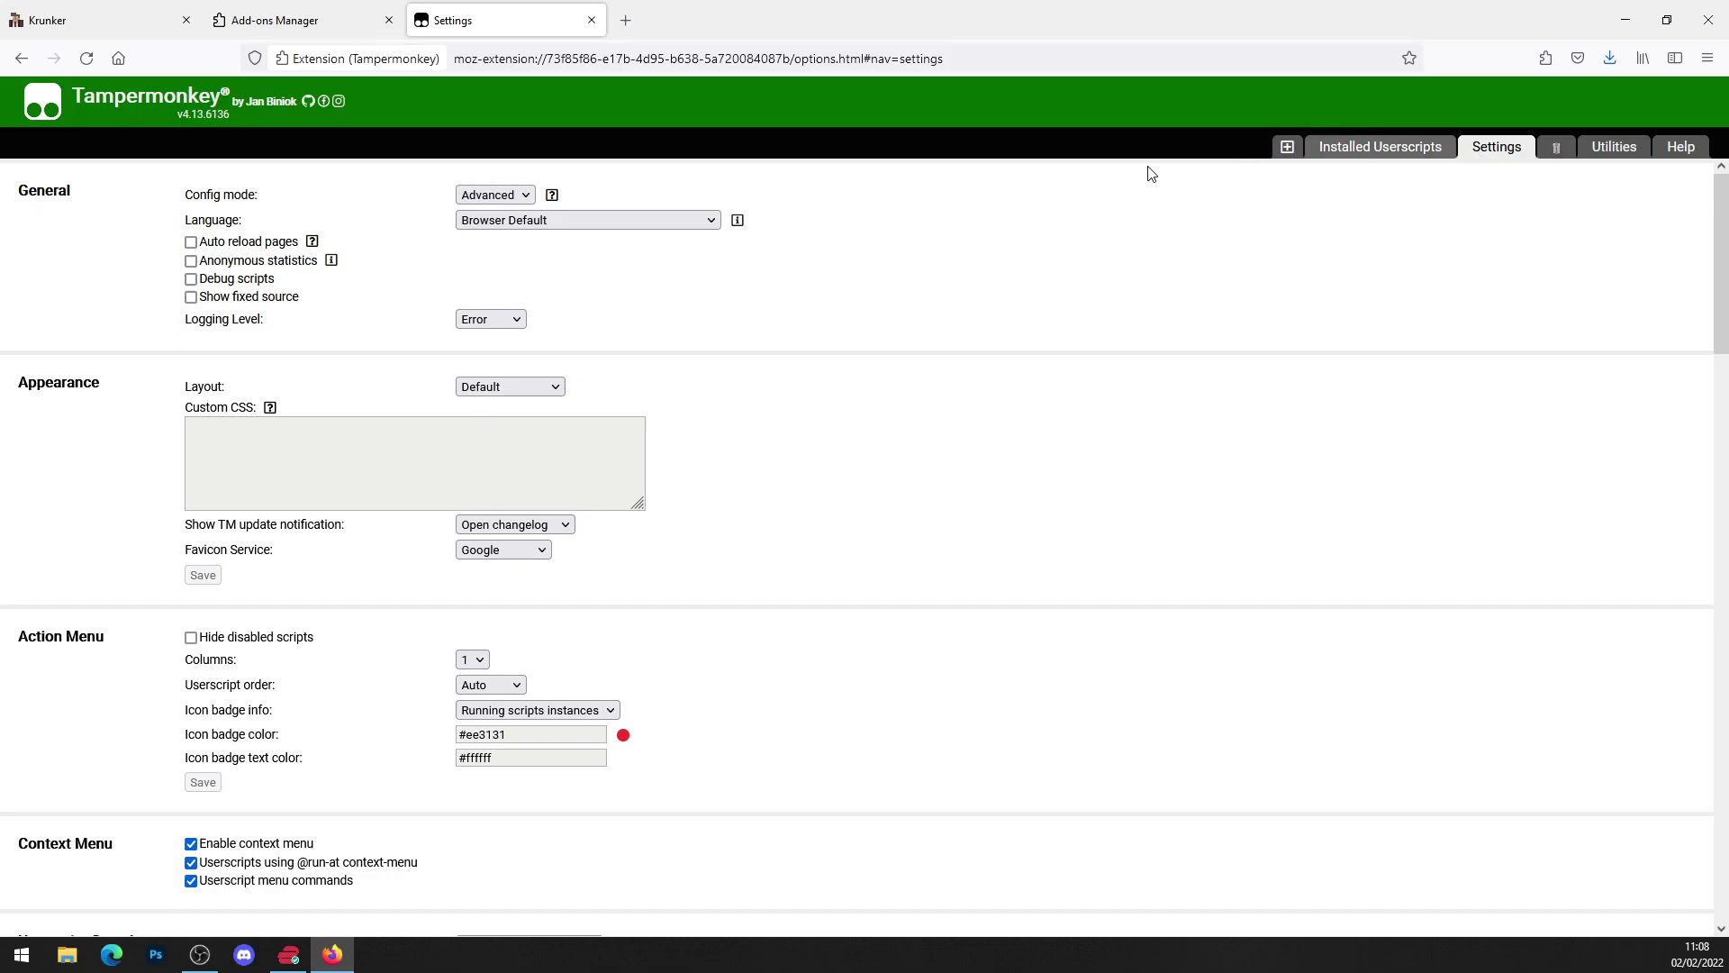
left_click(489, 199)
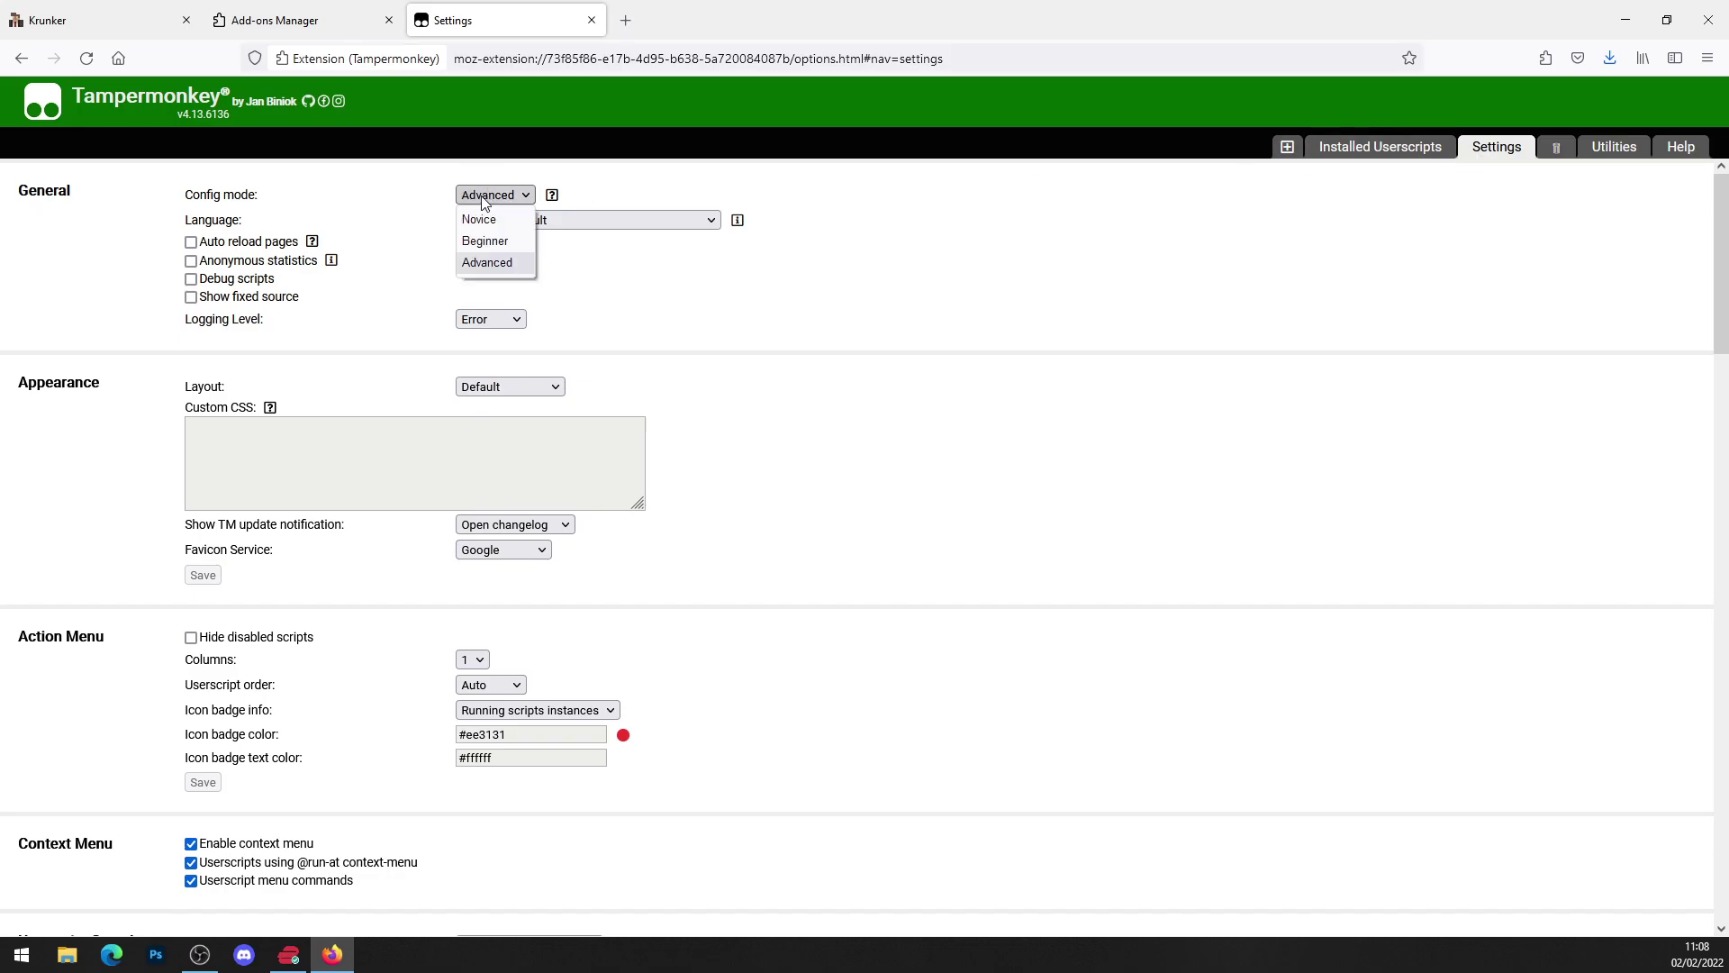
left_click(520, 290)
scroll(725, 441, "down", 3)
scroll(695, 483, "down", 4)
scroll(615, 521, "down", 3)
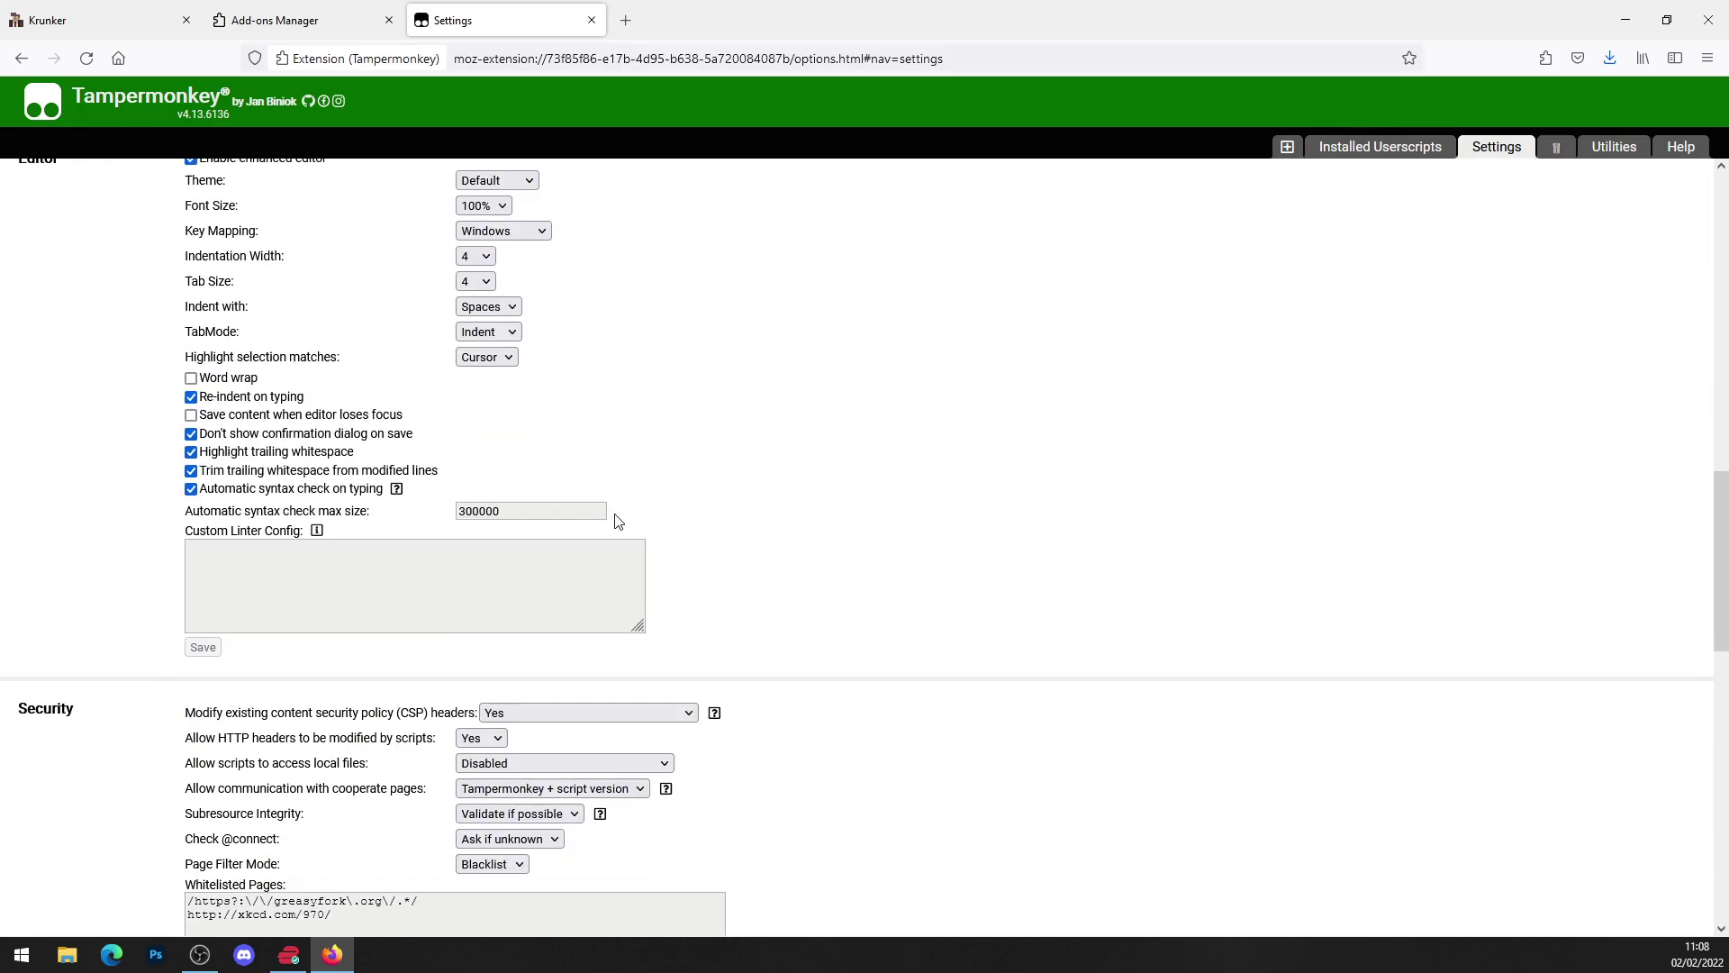
scroll(595, 530, "down", 3)
scroll(514, 568, "down", 3)
scroll(413, 594, "down", 1)
scroll(381, 599, "down", 2)
scroll(367, 585, "down", 3)
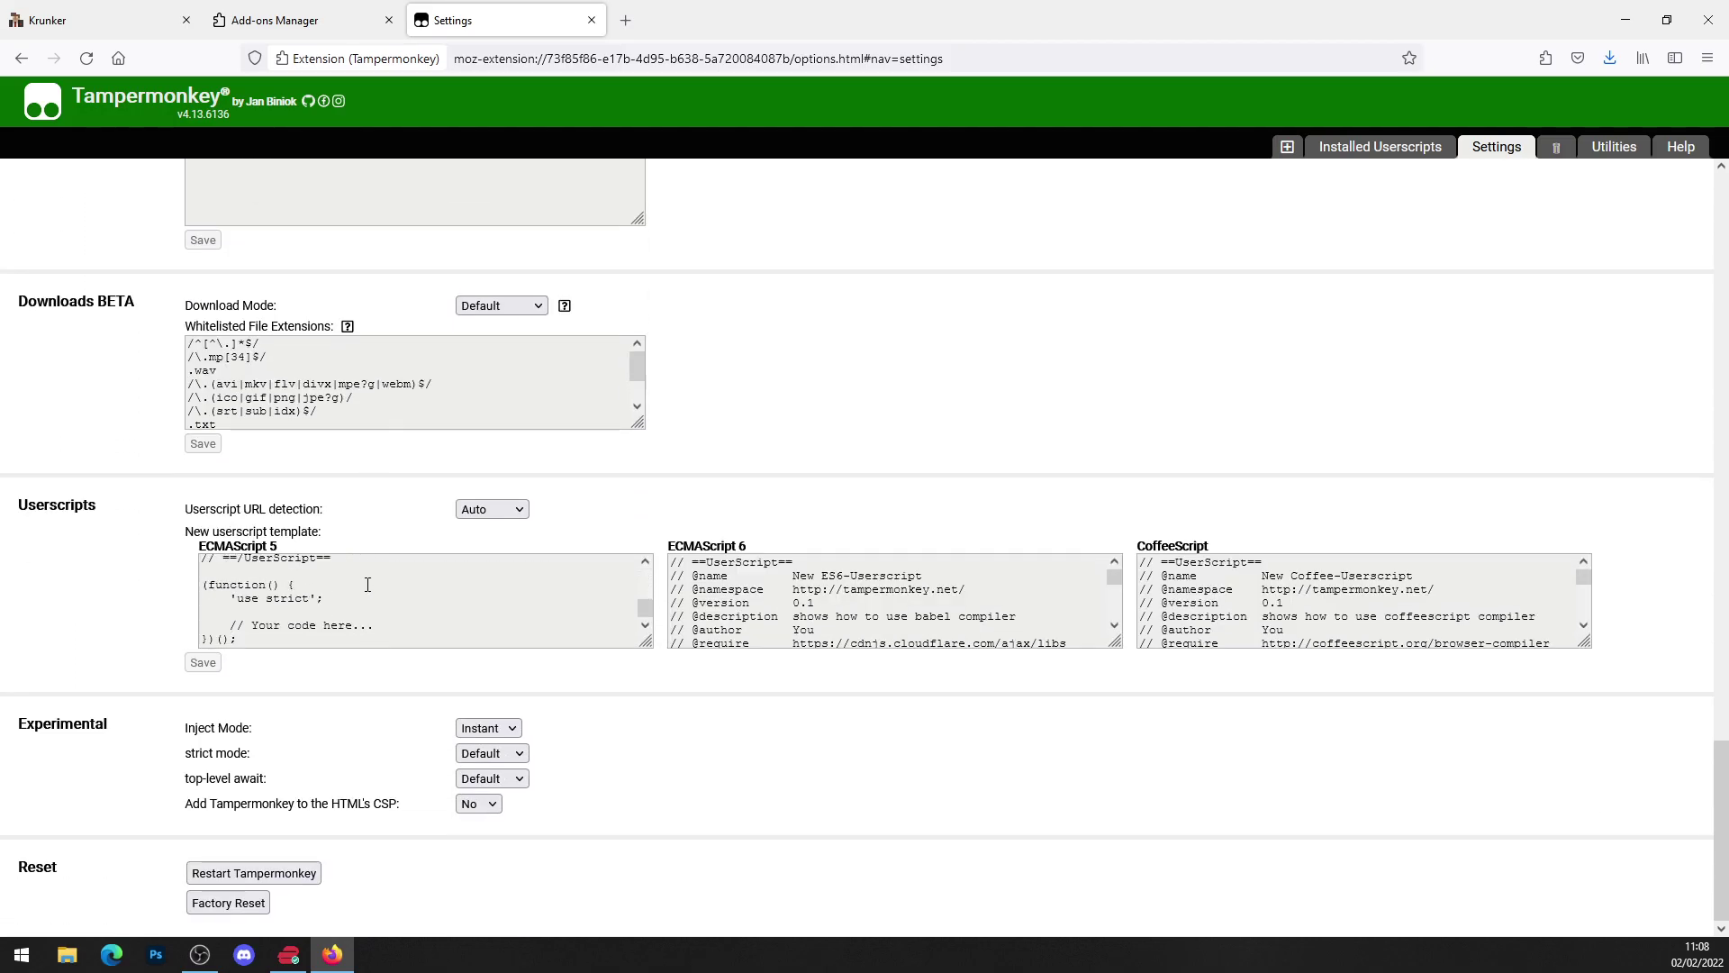
left_click(511, 727)
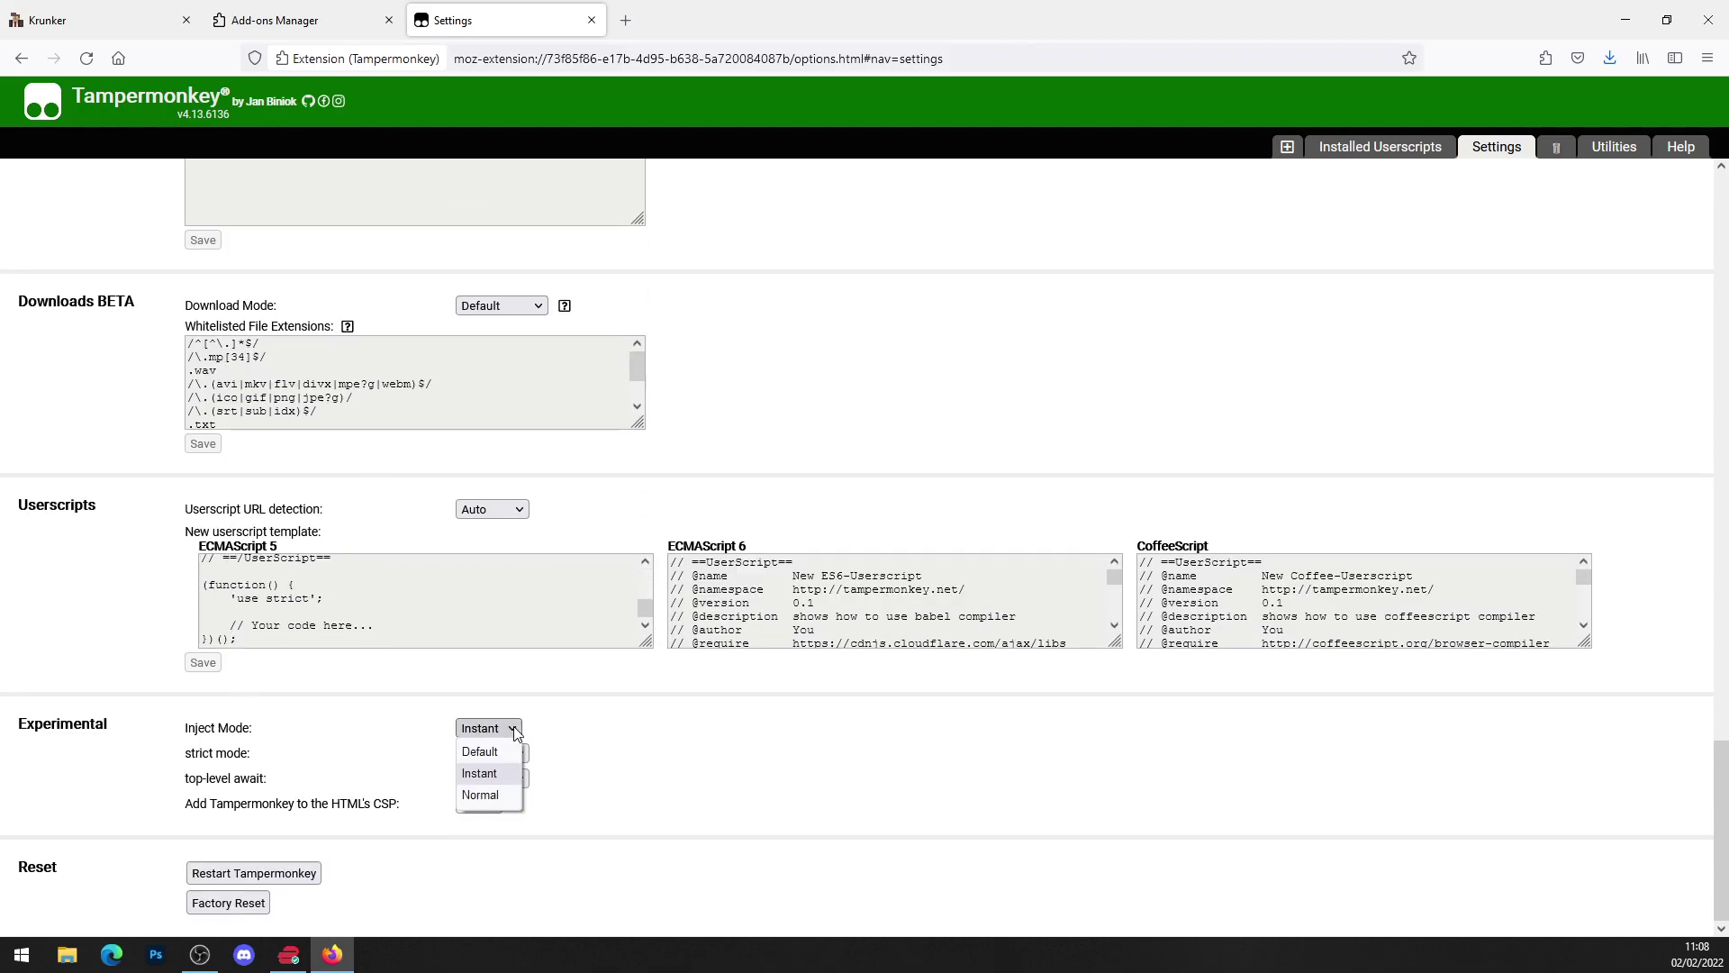
left_click(503, 774)
scroll(581, 730, "up", 4)
scroll(573, 708, "up", 5)
scroll(572, 708, "up", 5)
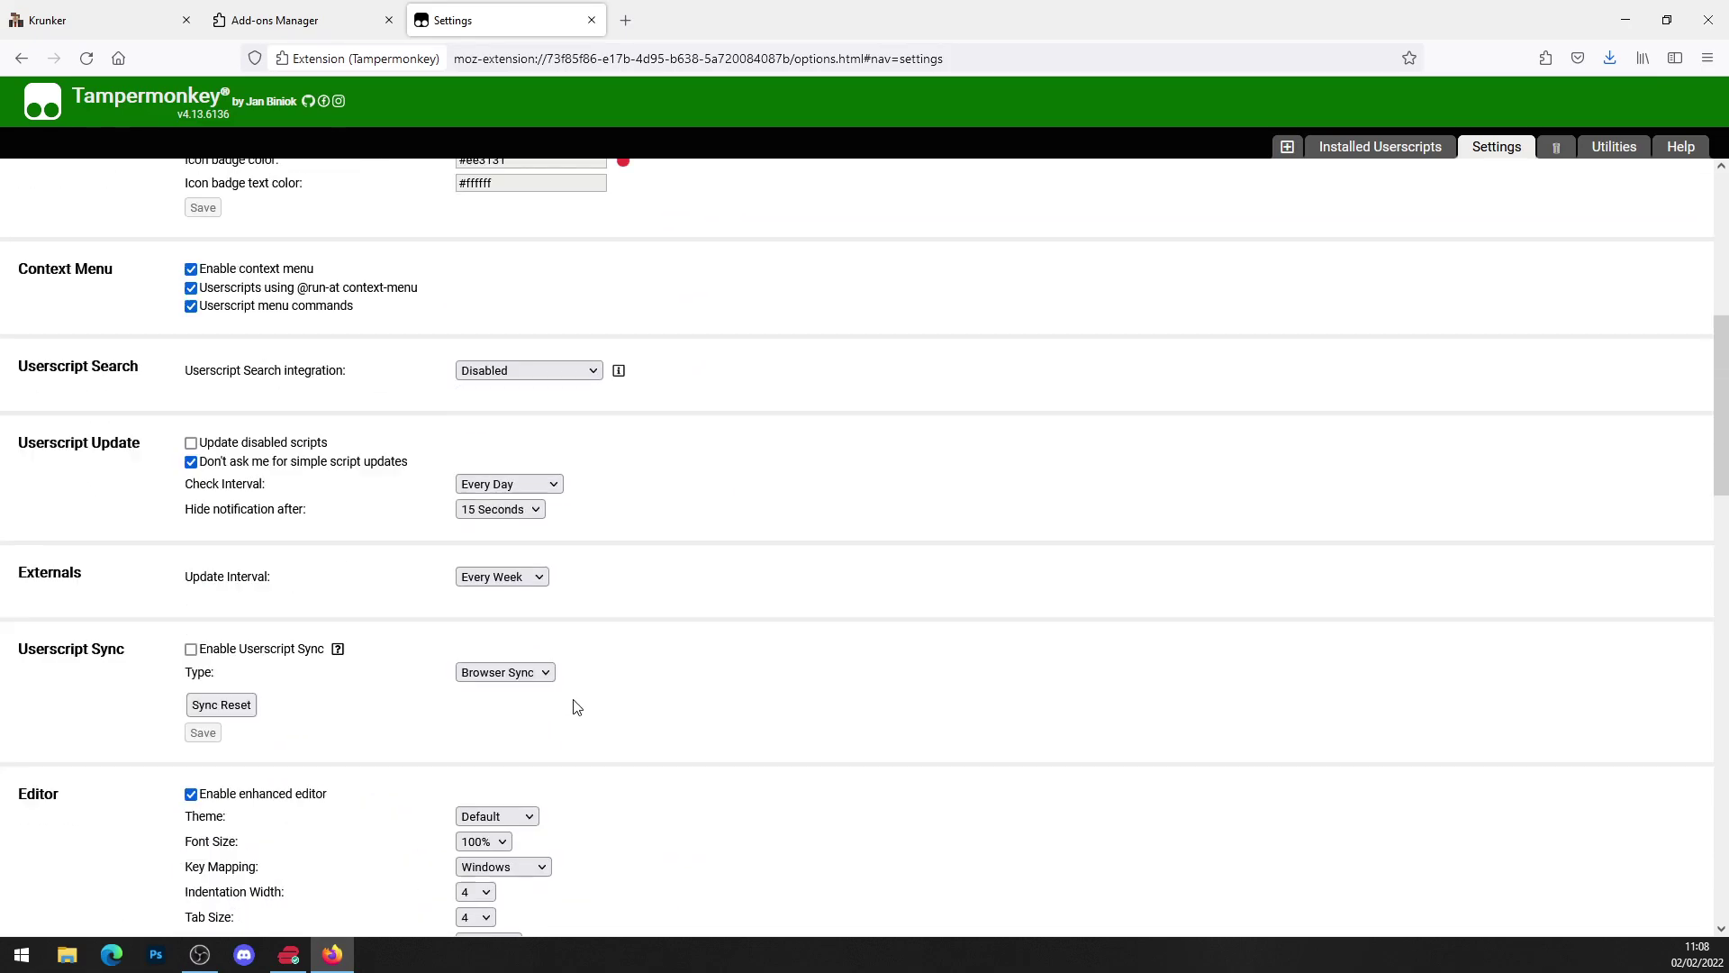
scroll(574, 707, "up", 5)
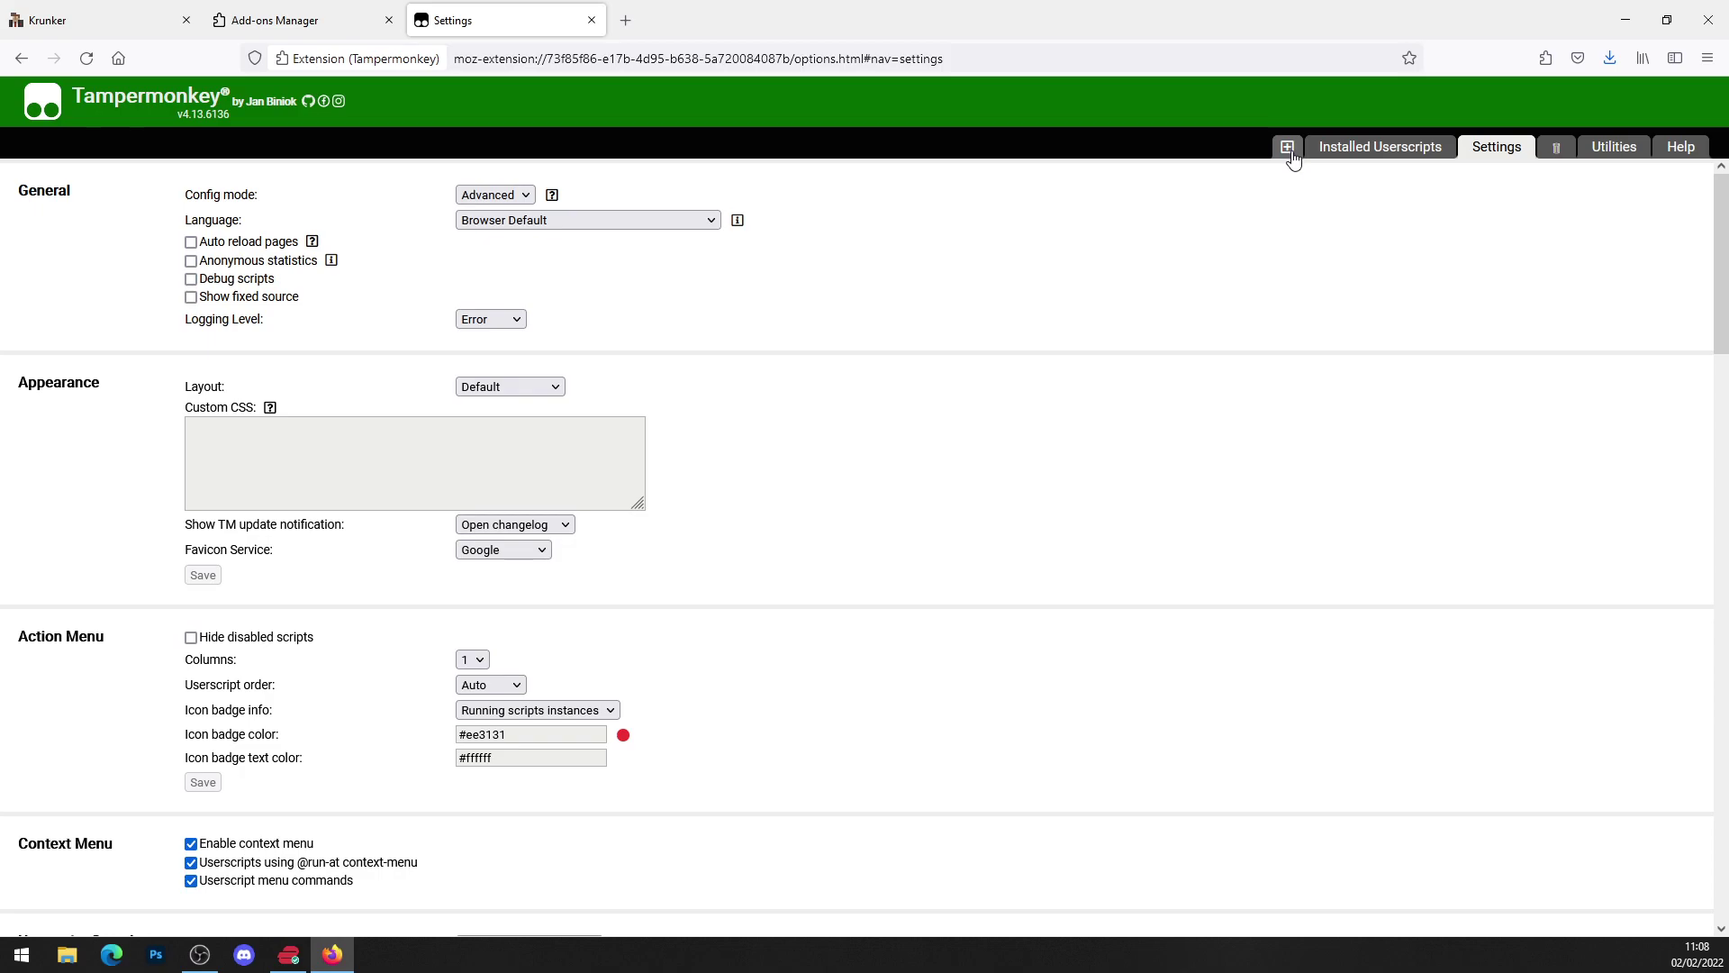
Replace a new script's template with the pasted Krunker Central code, save it, and close the dashboard
left_click(1288, 149)
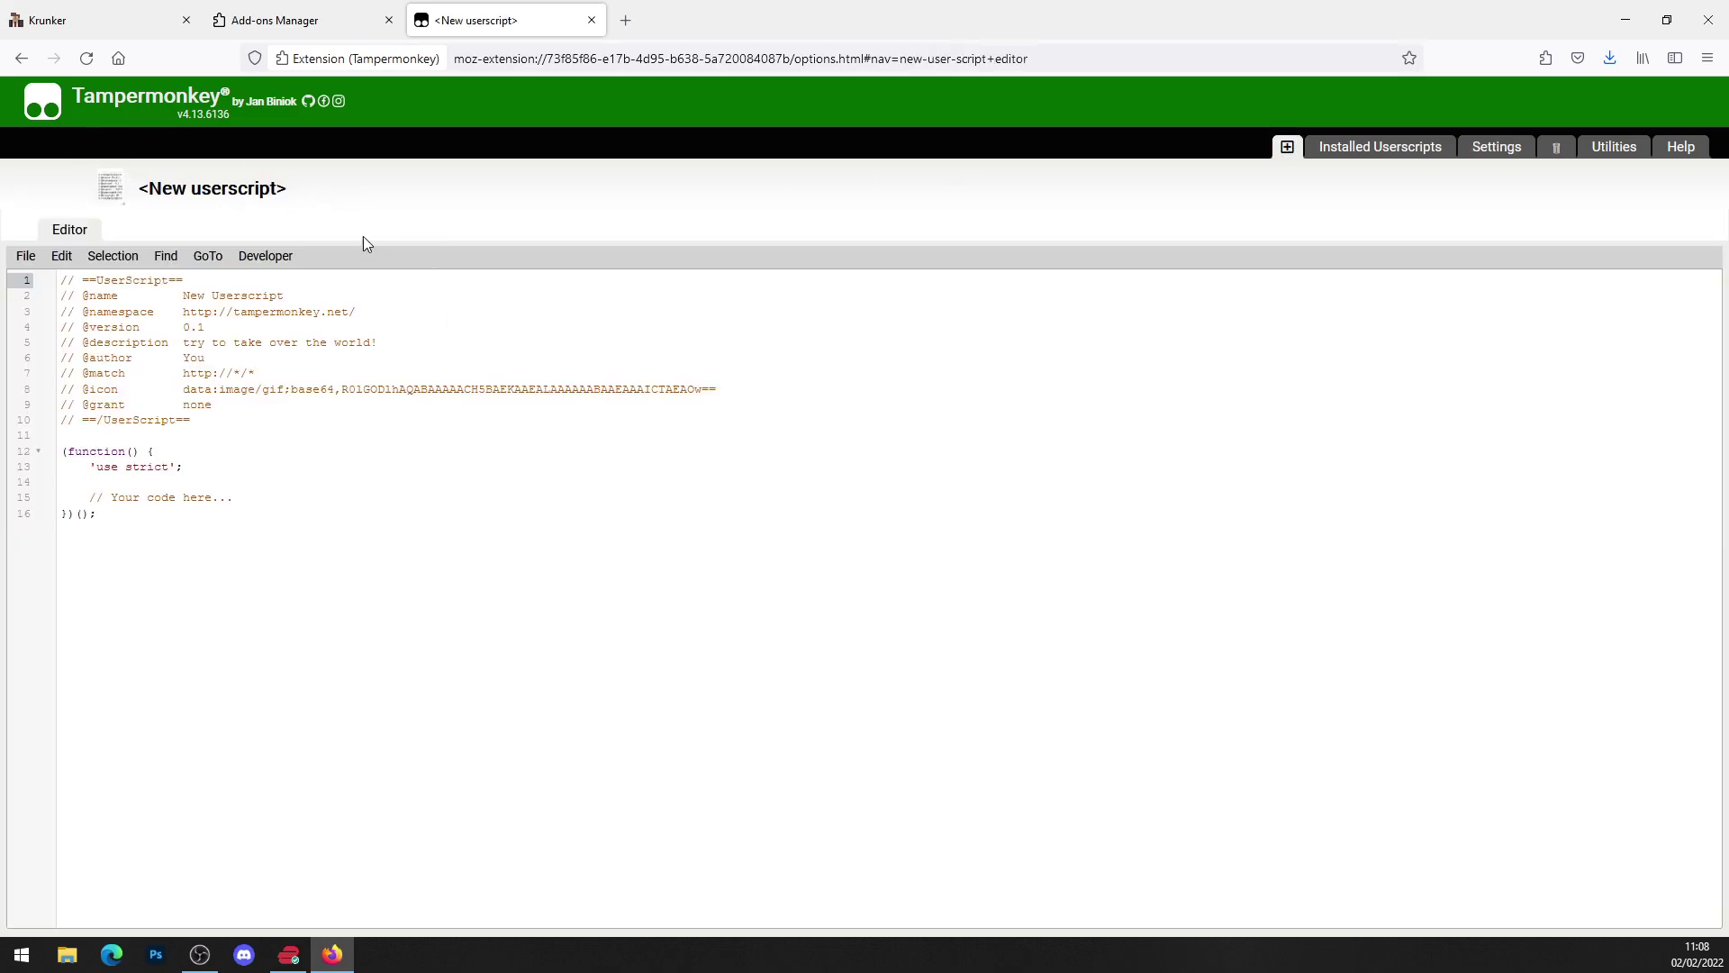
key("ctrl+a")
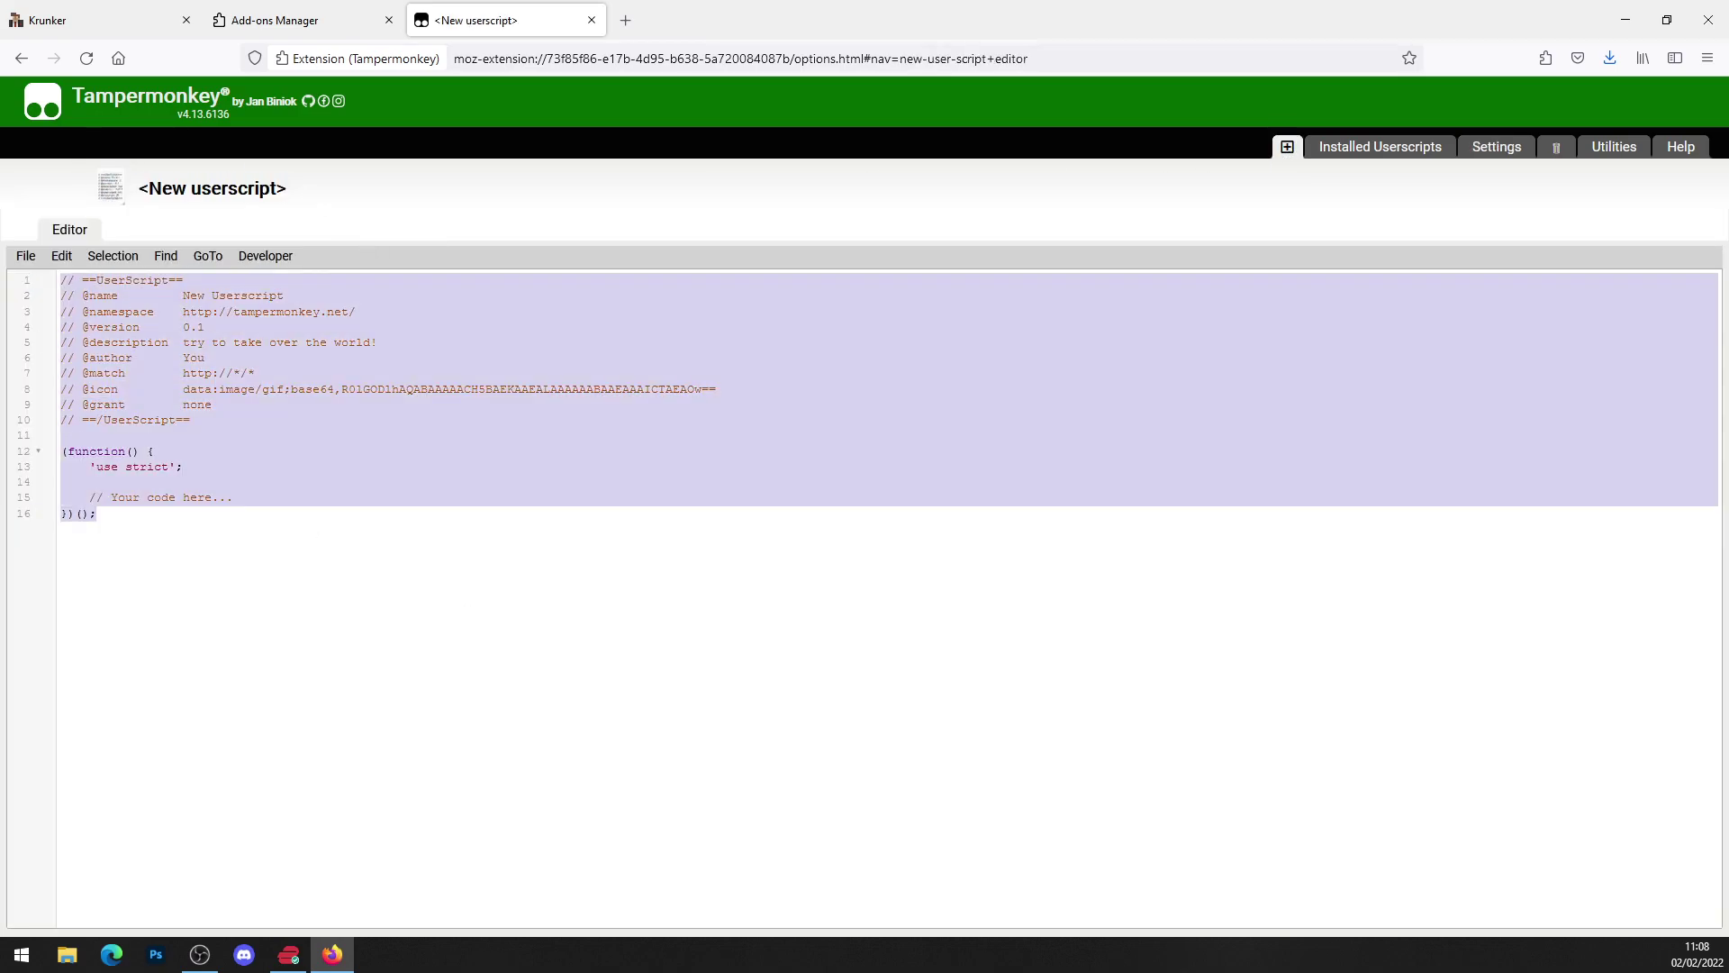
key("BackSpace")
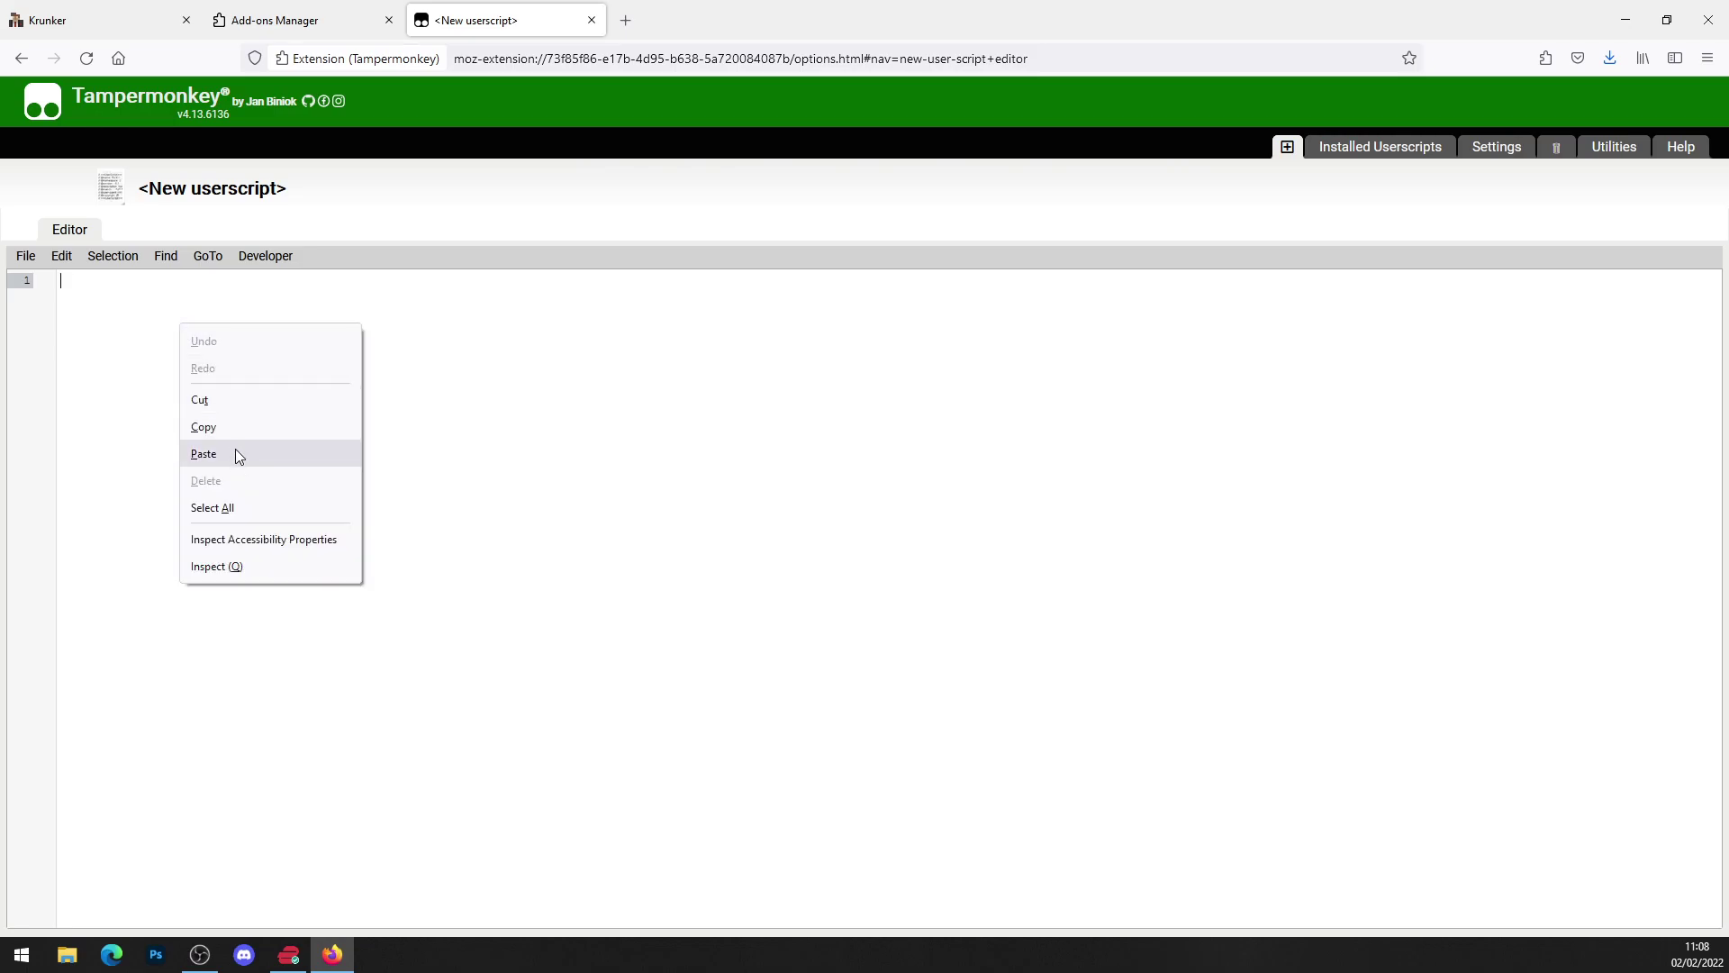
left_click(236, 455)
left_click(30, 281)
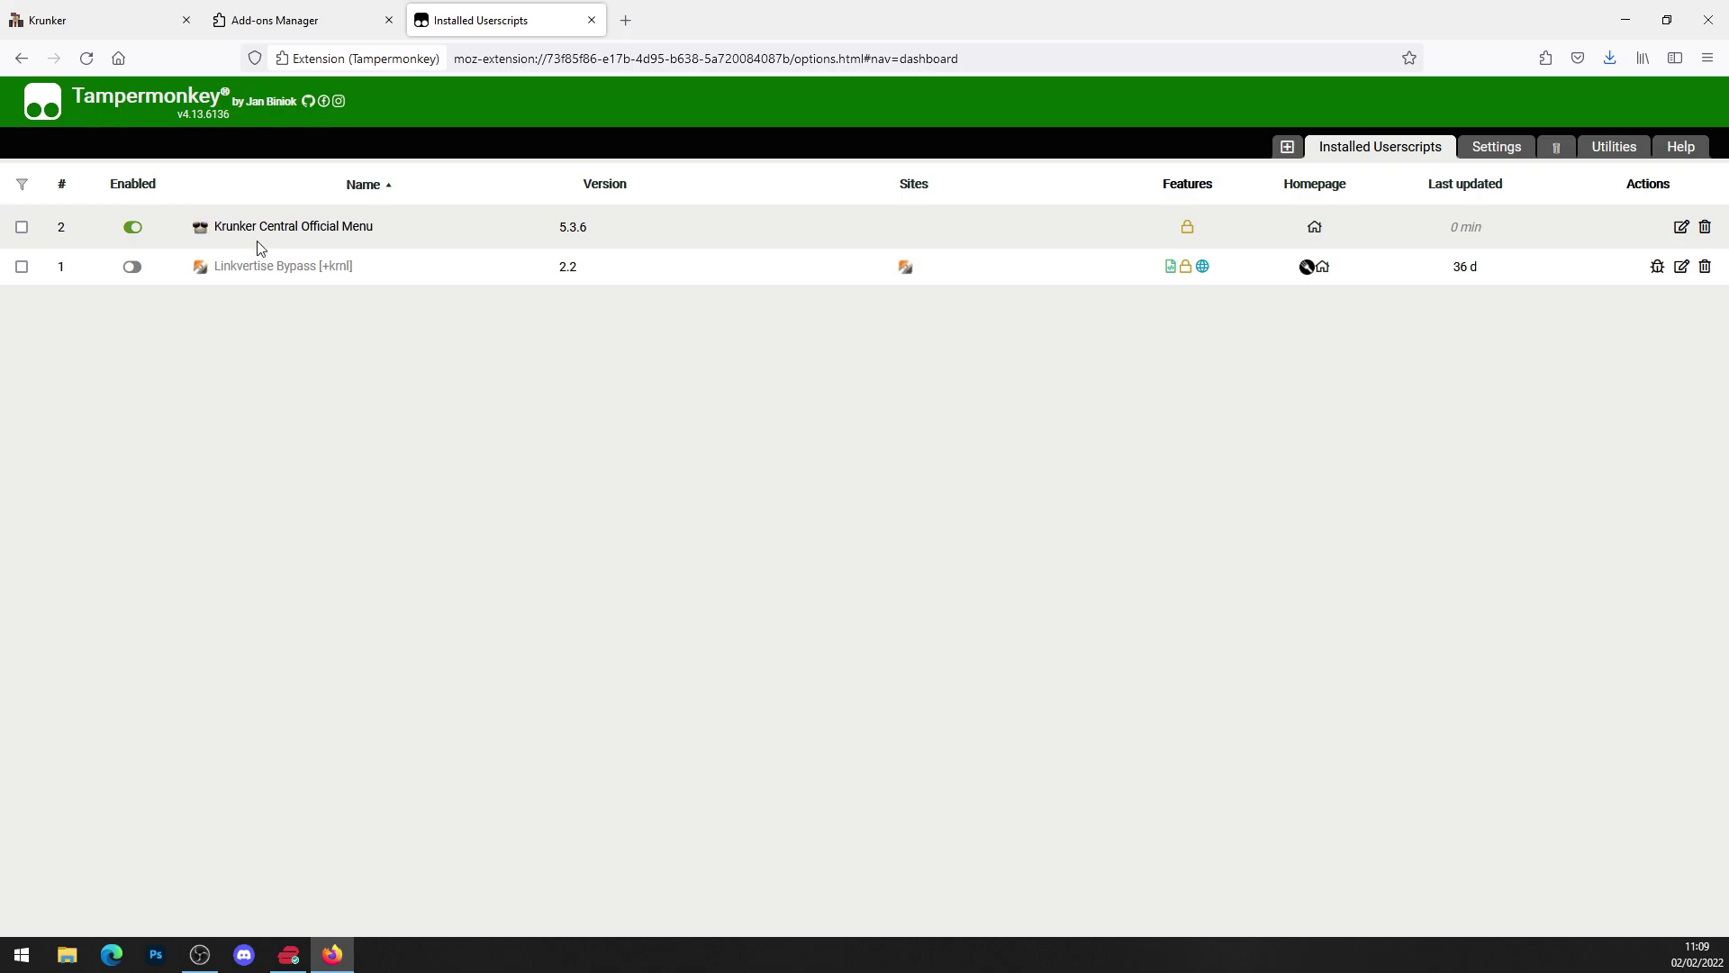
left_click(594, 21)
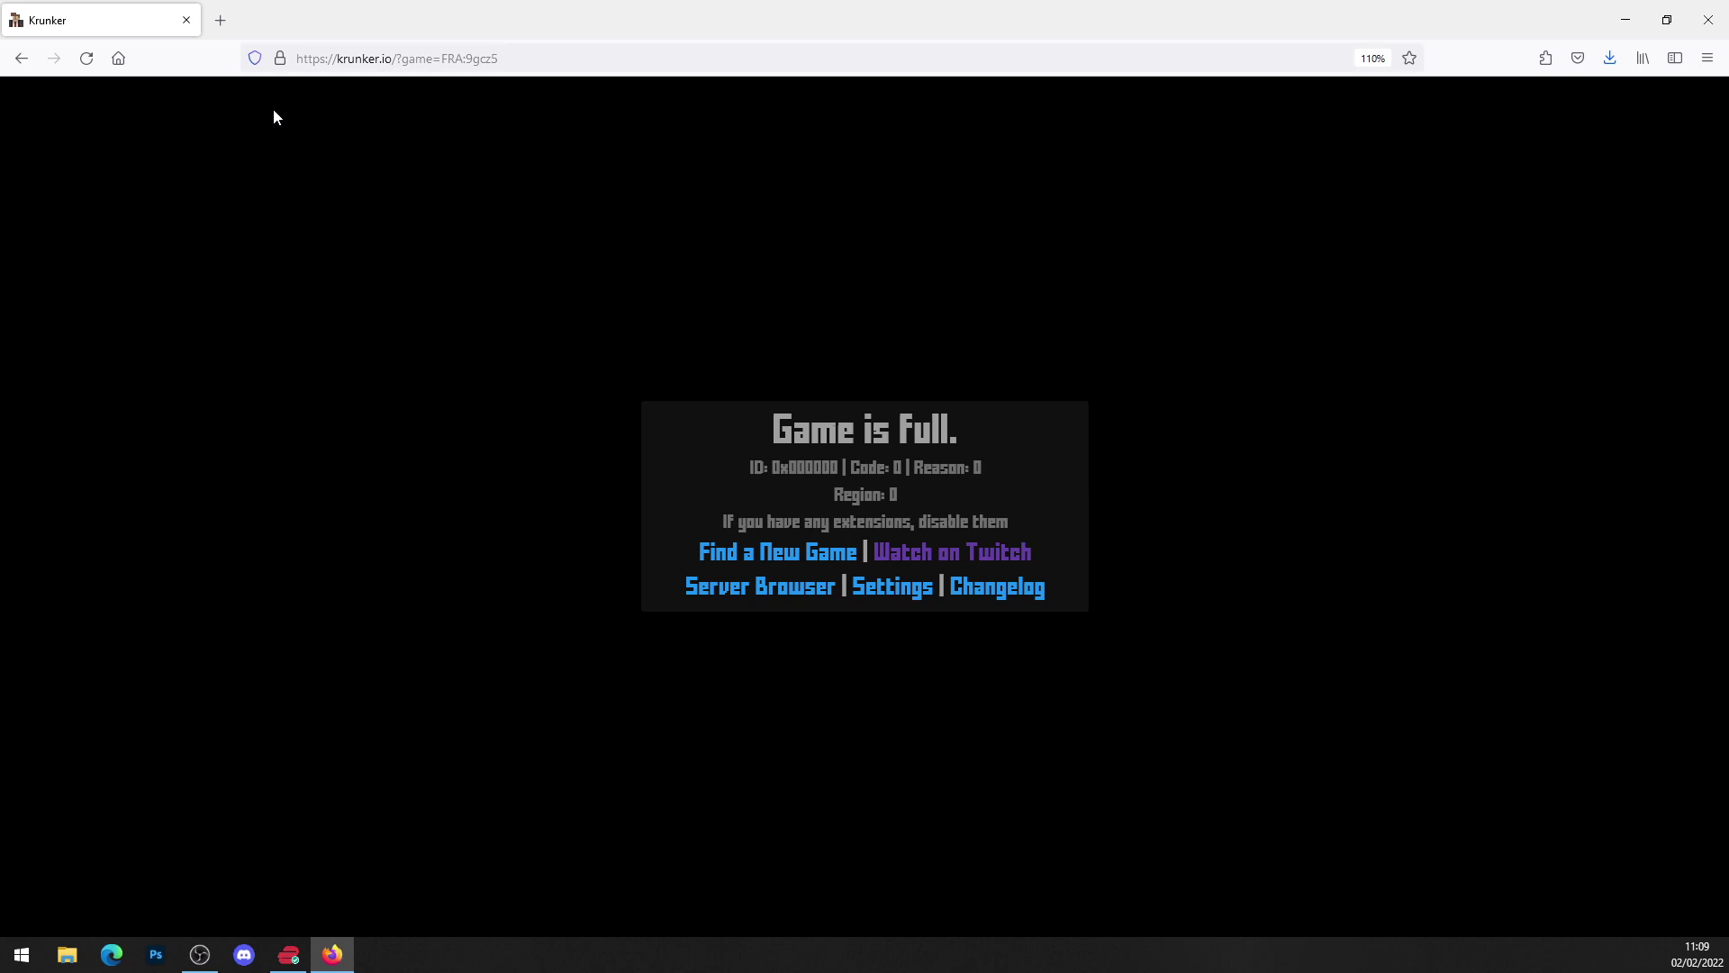
Choose 'Find a New Game' on the Game is Full screen
left_click(826, 556)
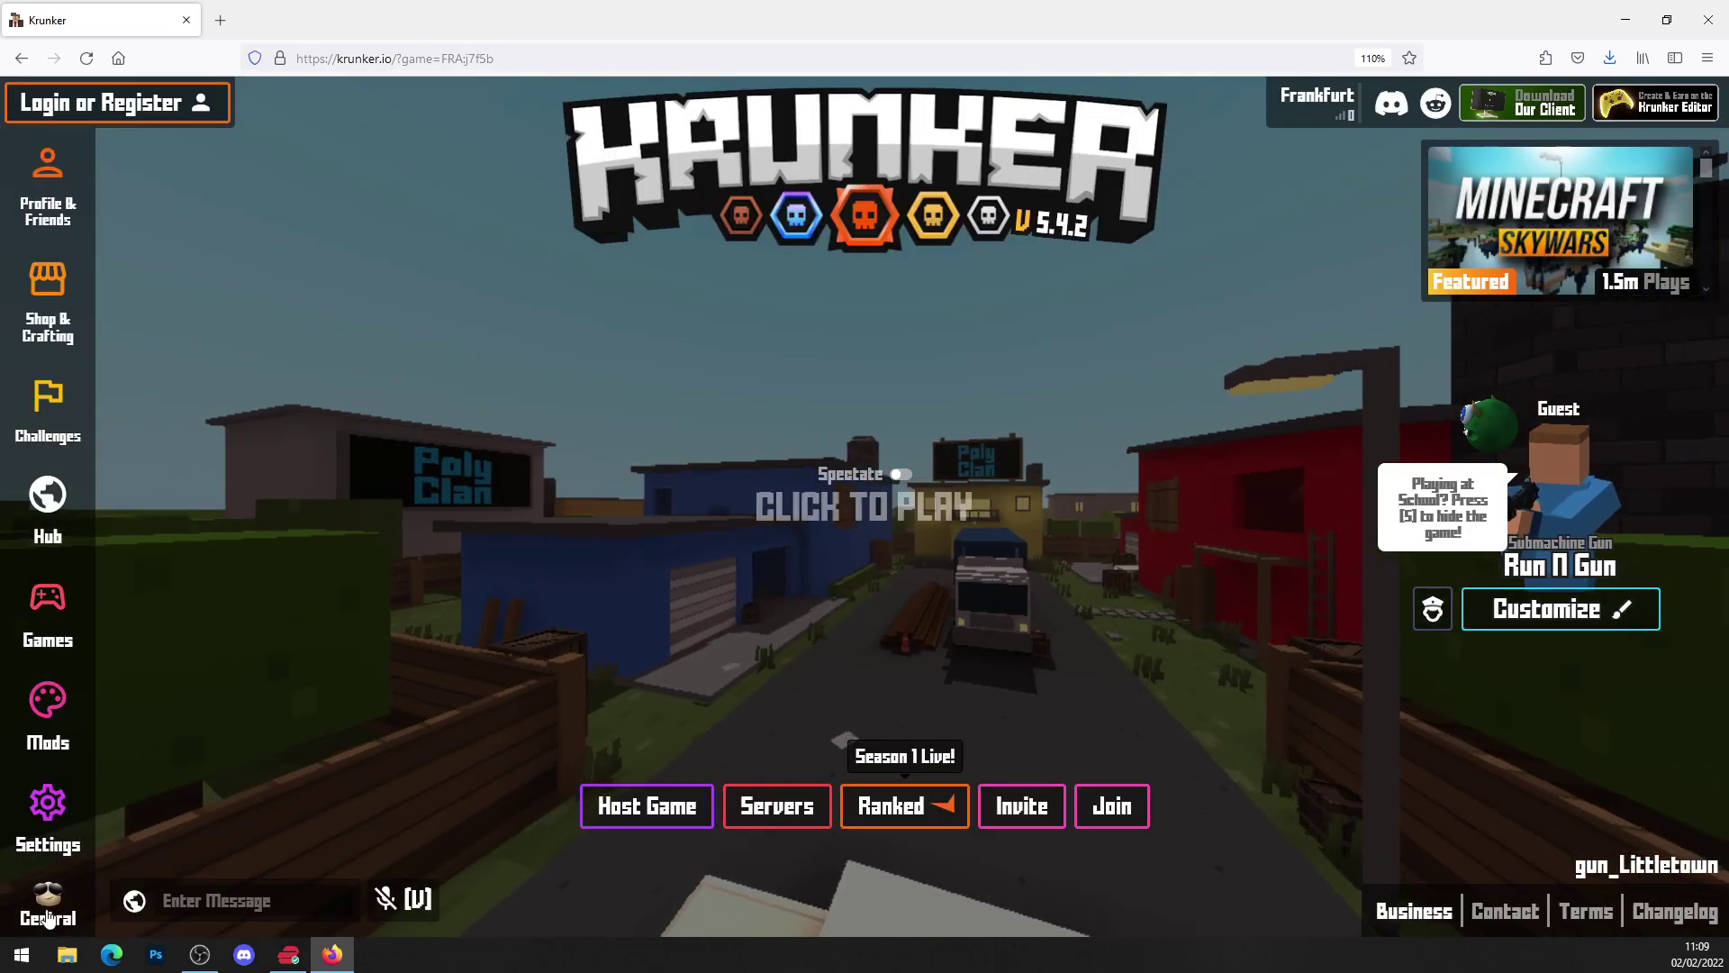
Open the Krunker Central menu and turn on Player Nametags under Render
left_click(48, 914)
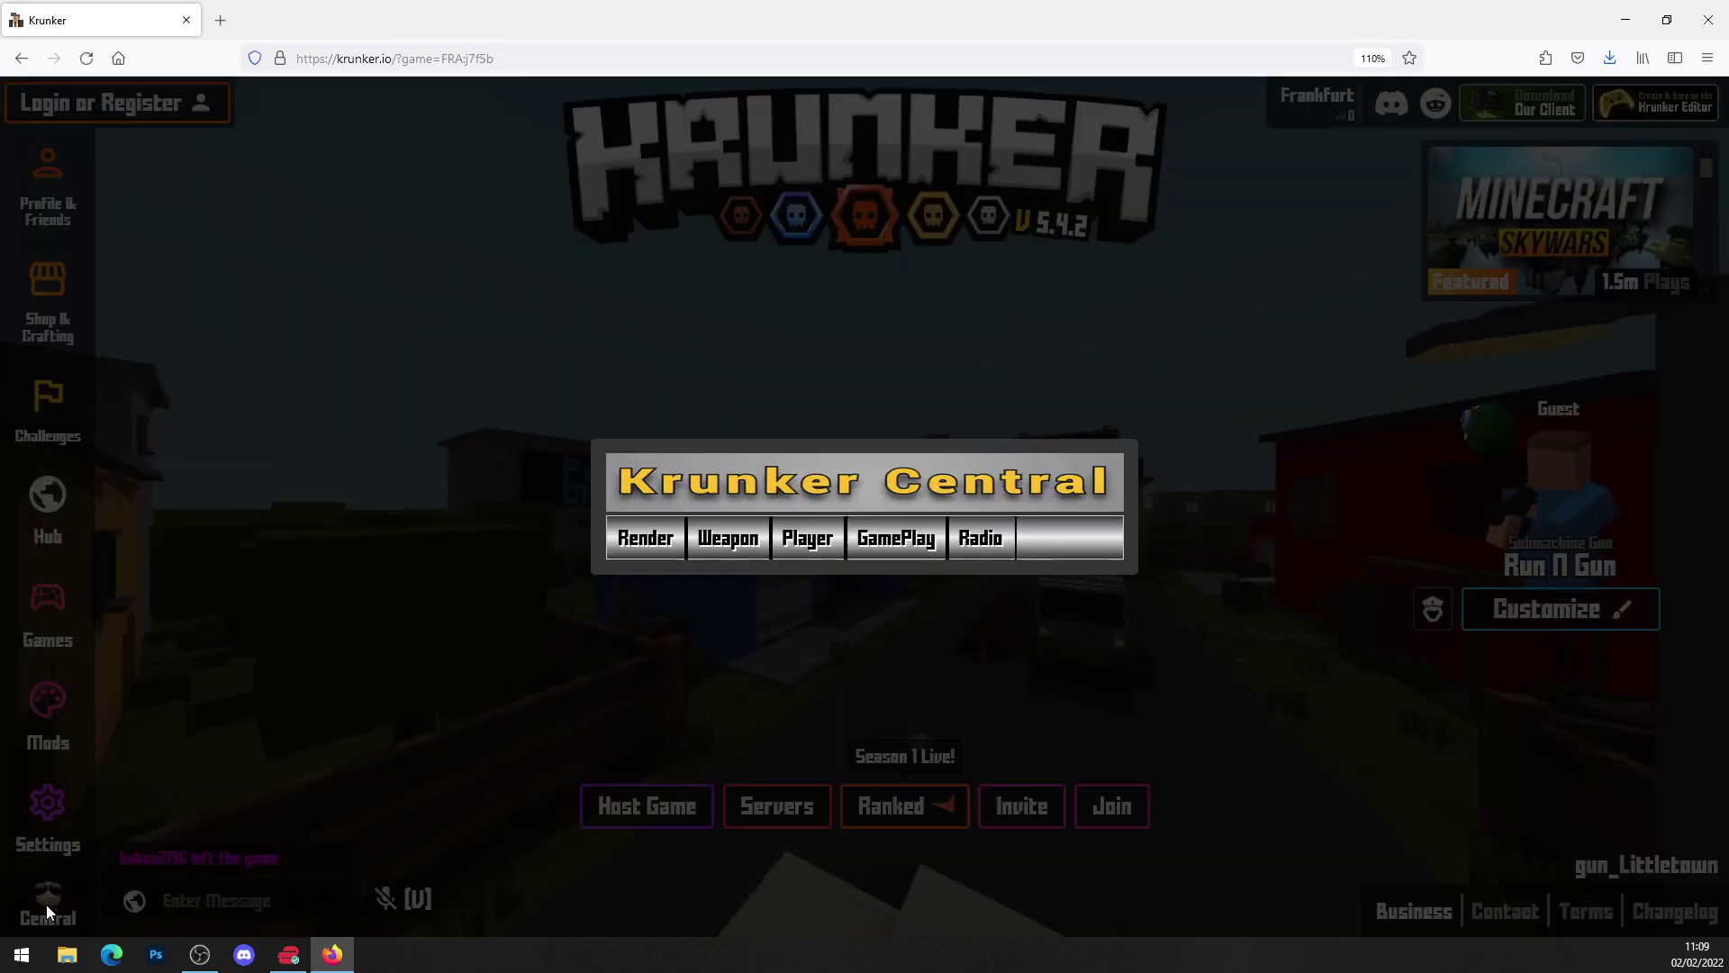
left_click(645, 556)
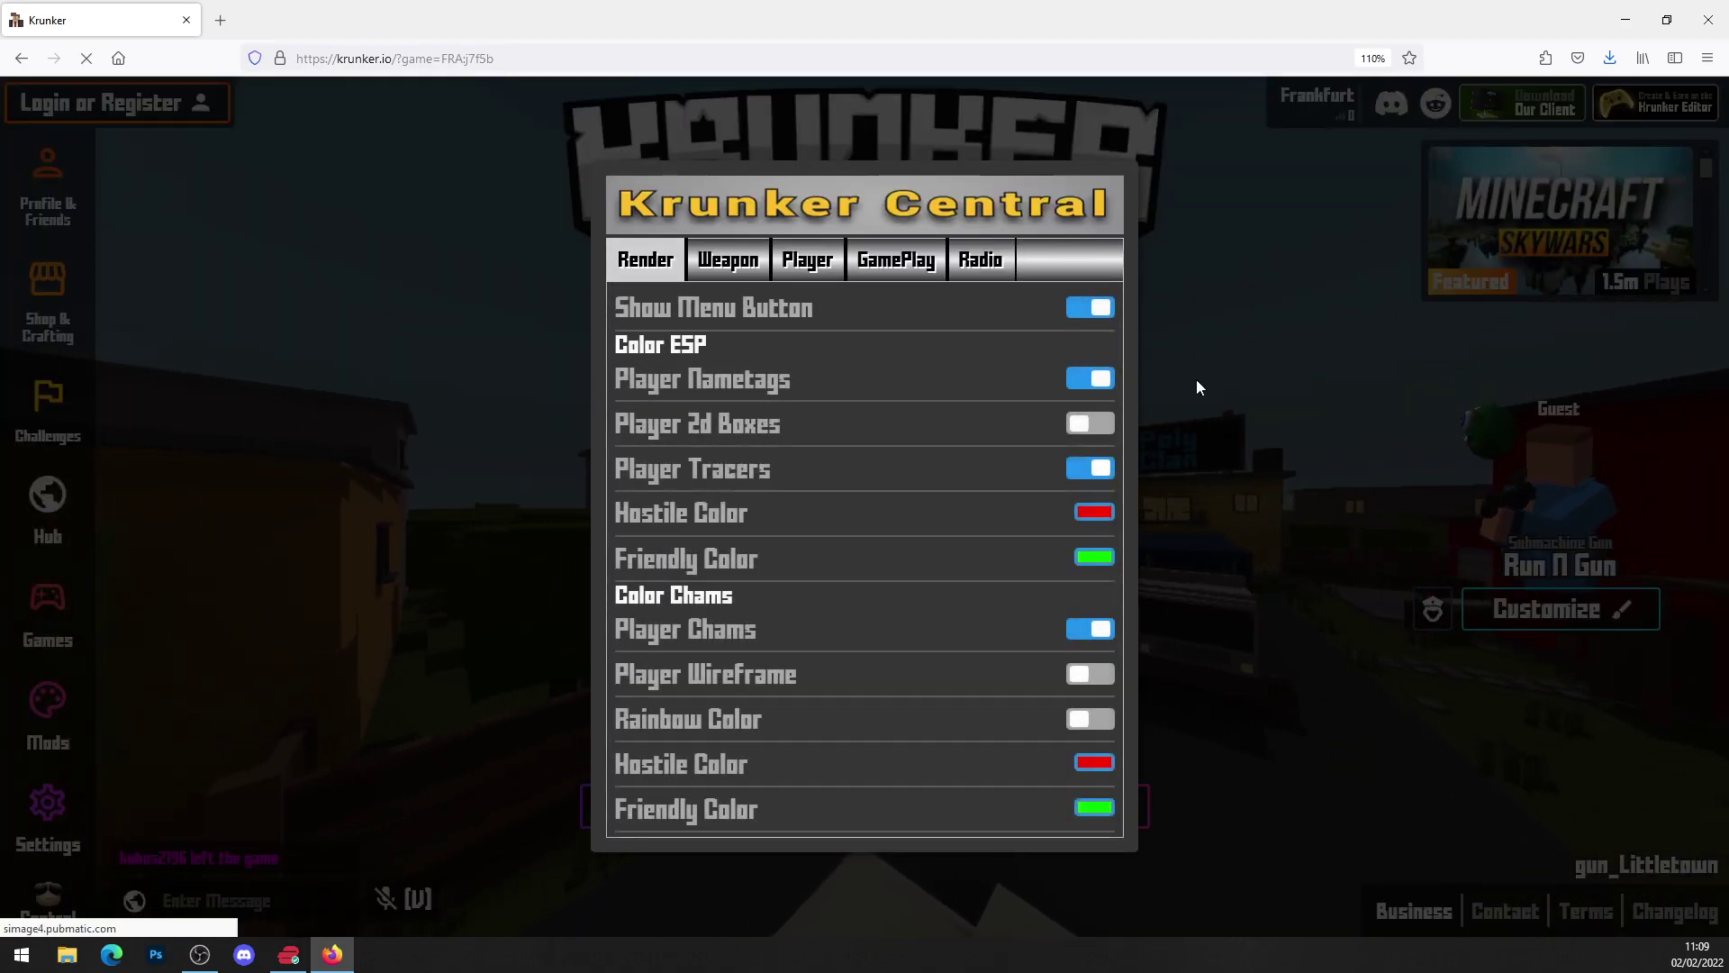
left_click(1094, 475)
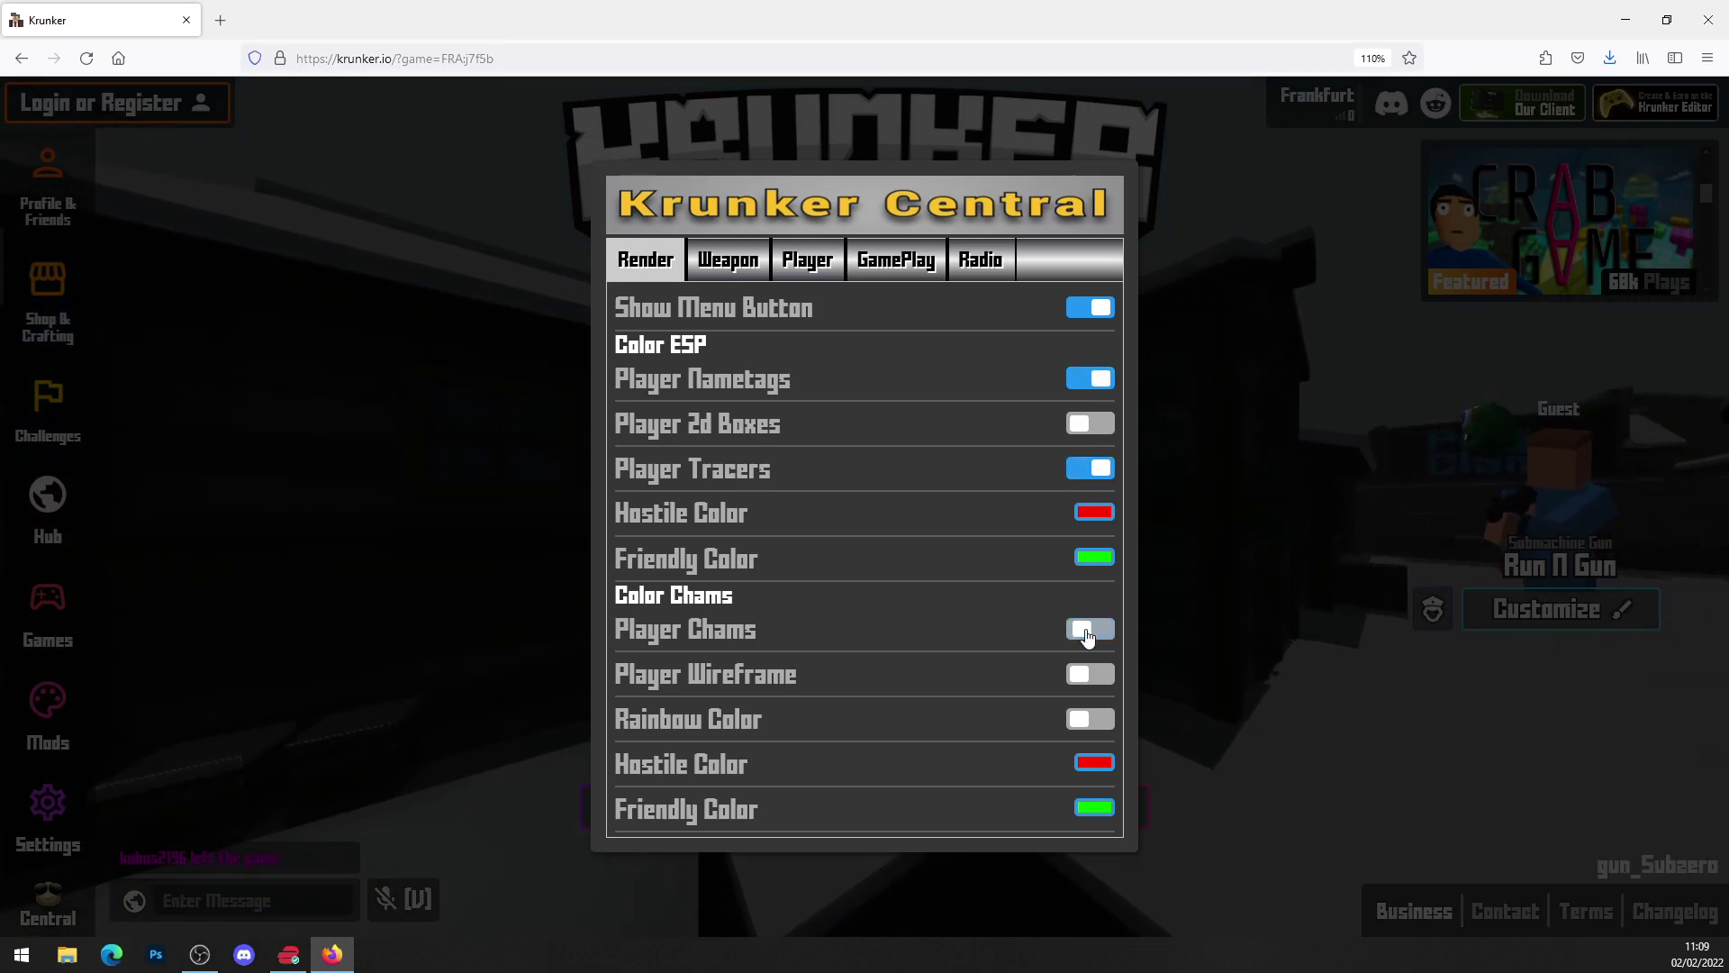
Keep Silent Aim as the Weapon auto aim type and review the Player Auto Bhop Type choices
left_click(730, 258)
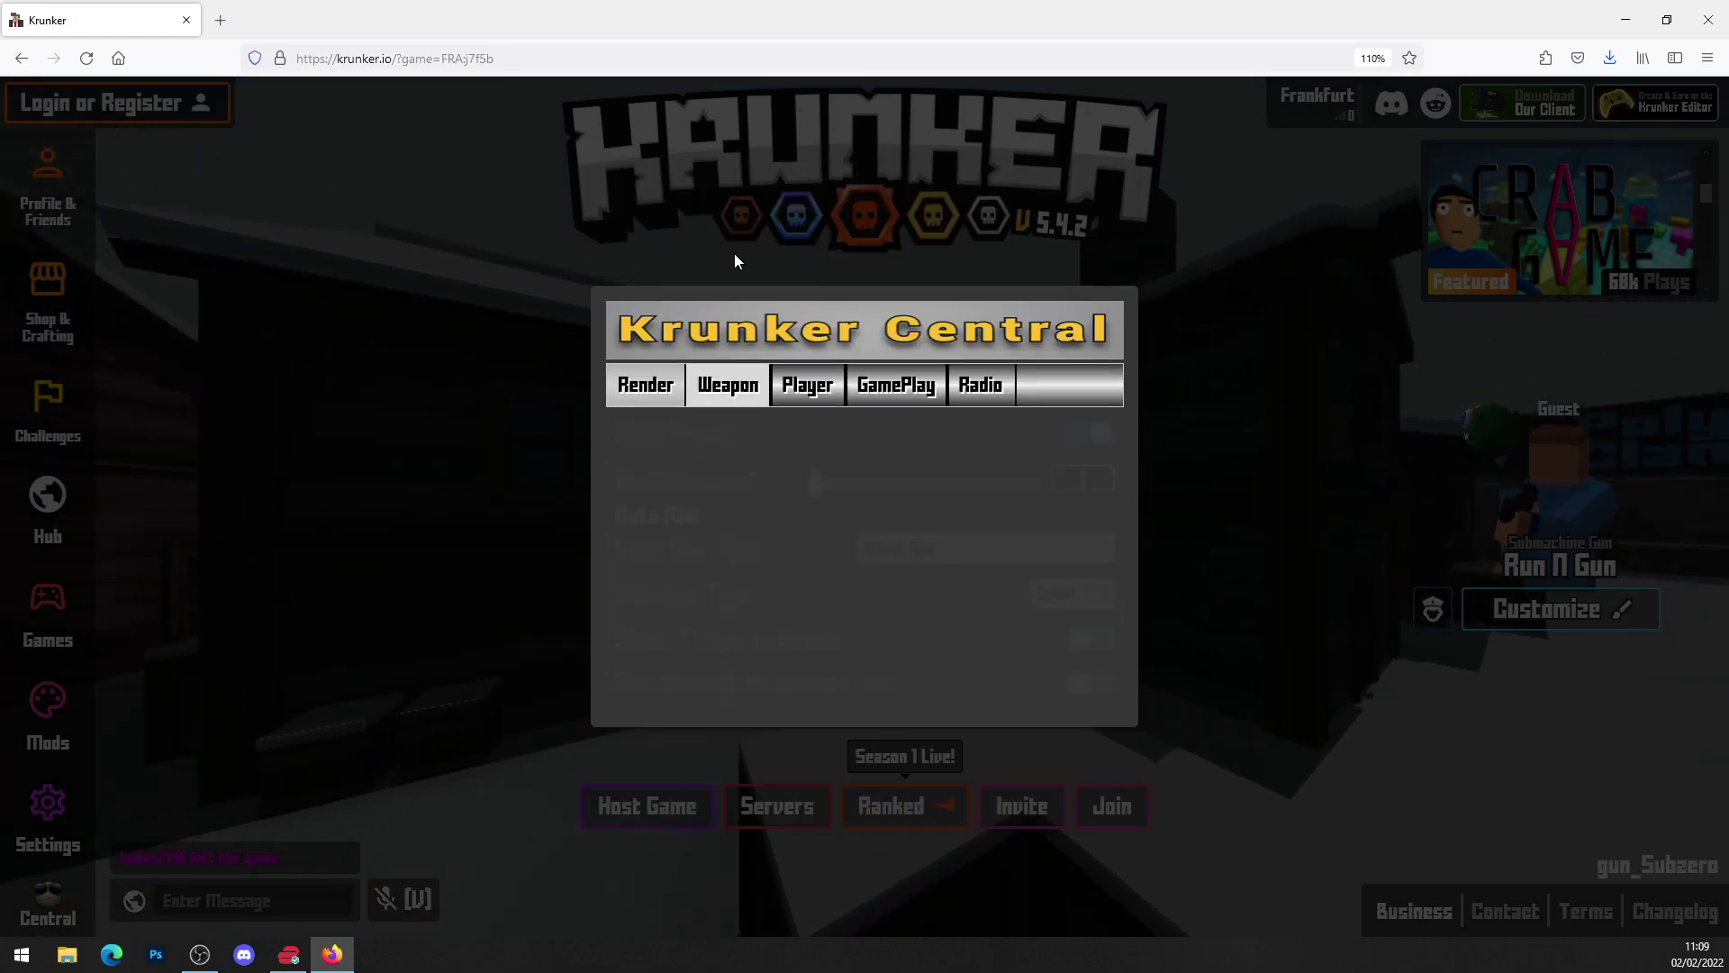
left_click(975, 551)
left_click(893, 743)
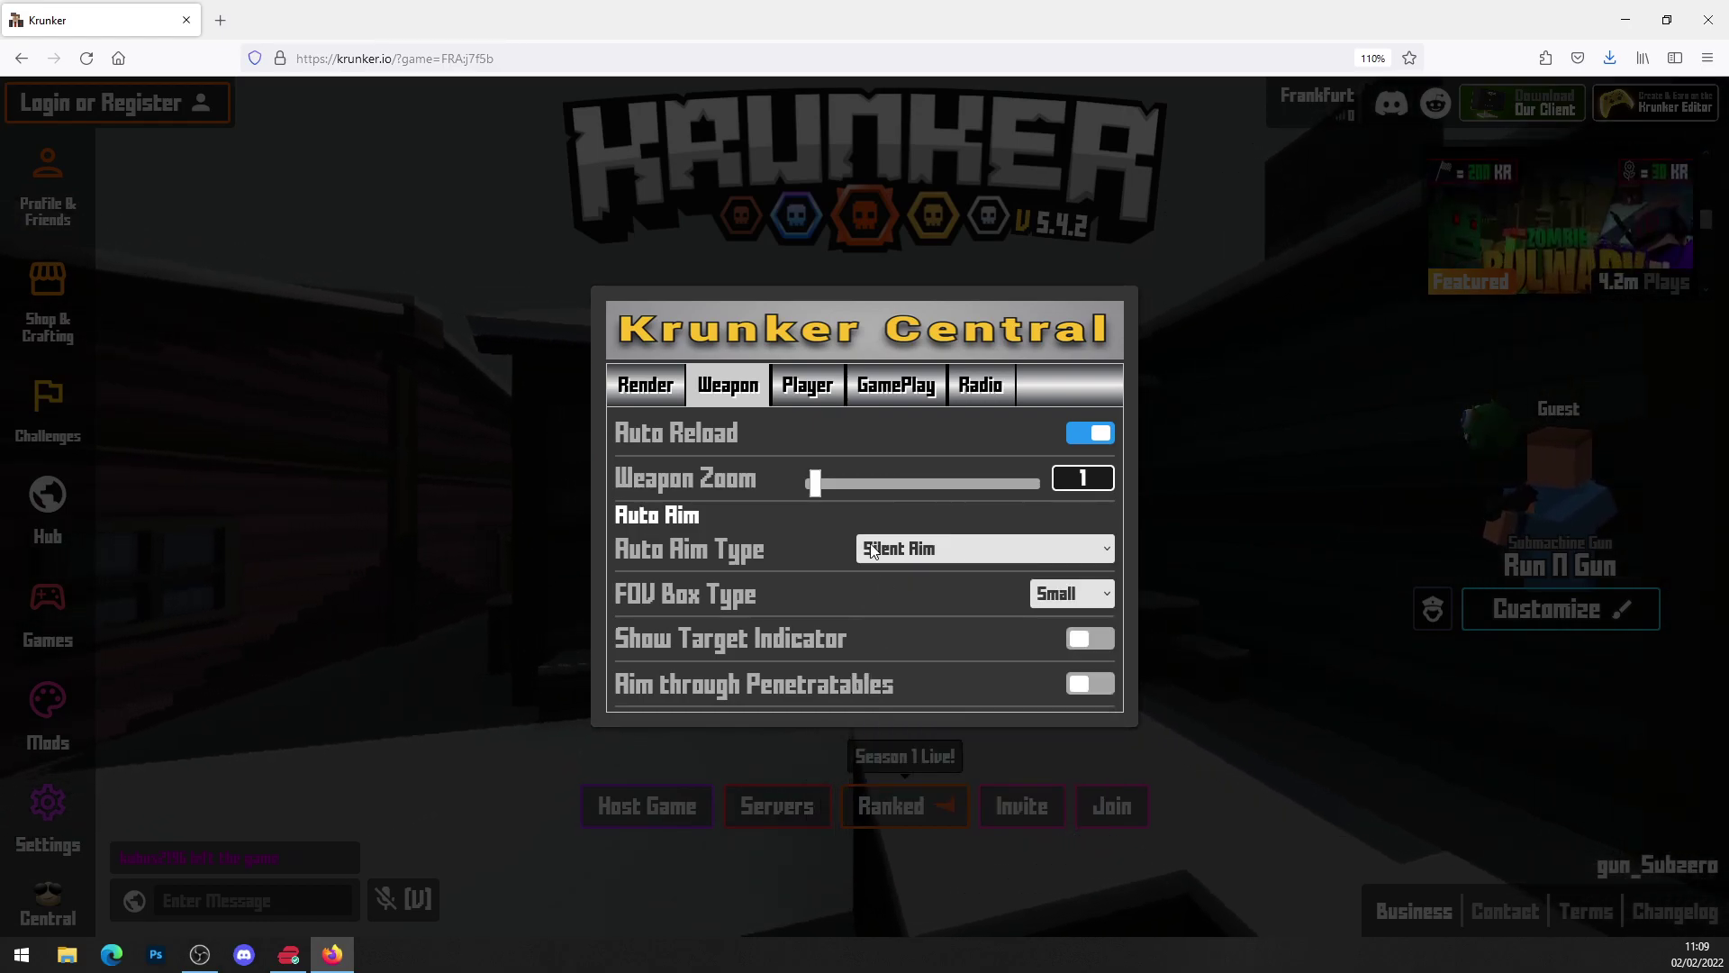
left_click(896, 548)
left_click(878, 552)
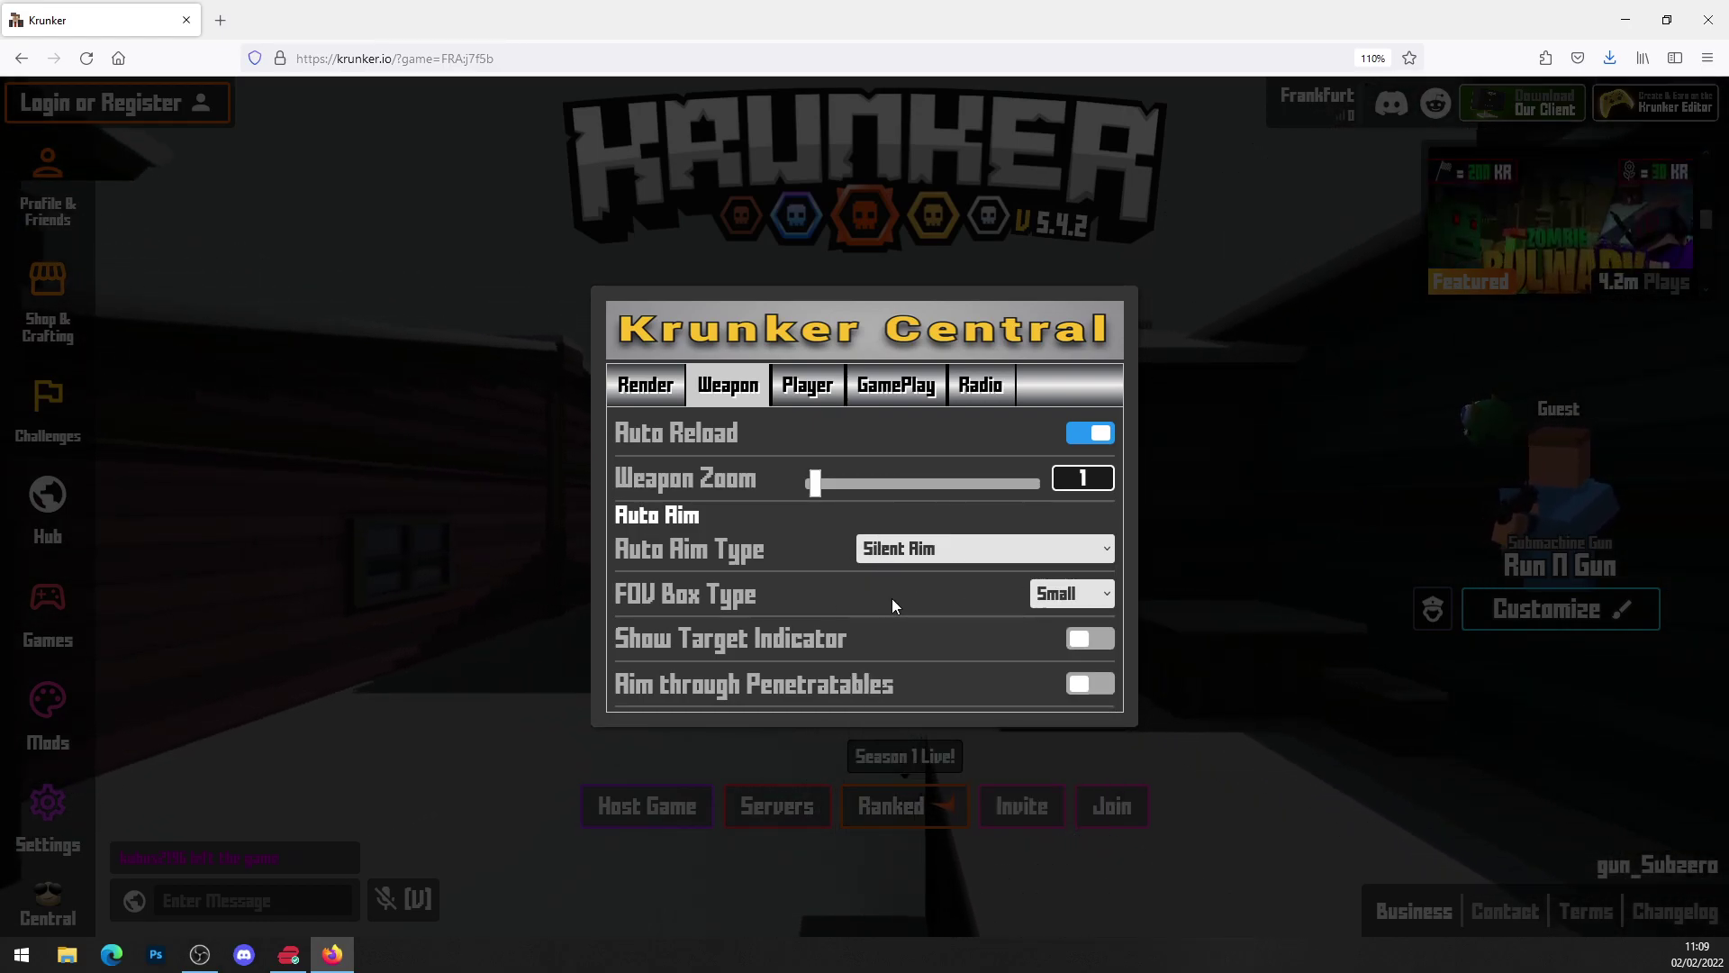
left_click(818, 391)
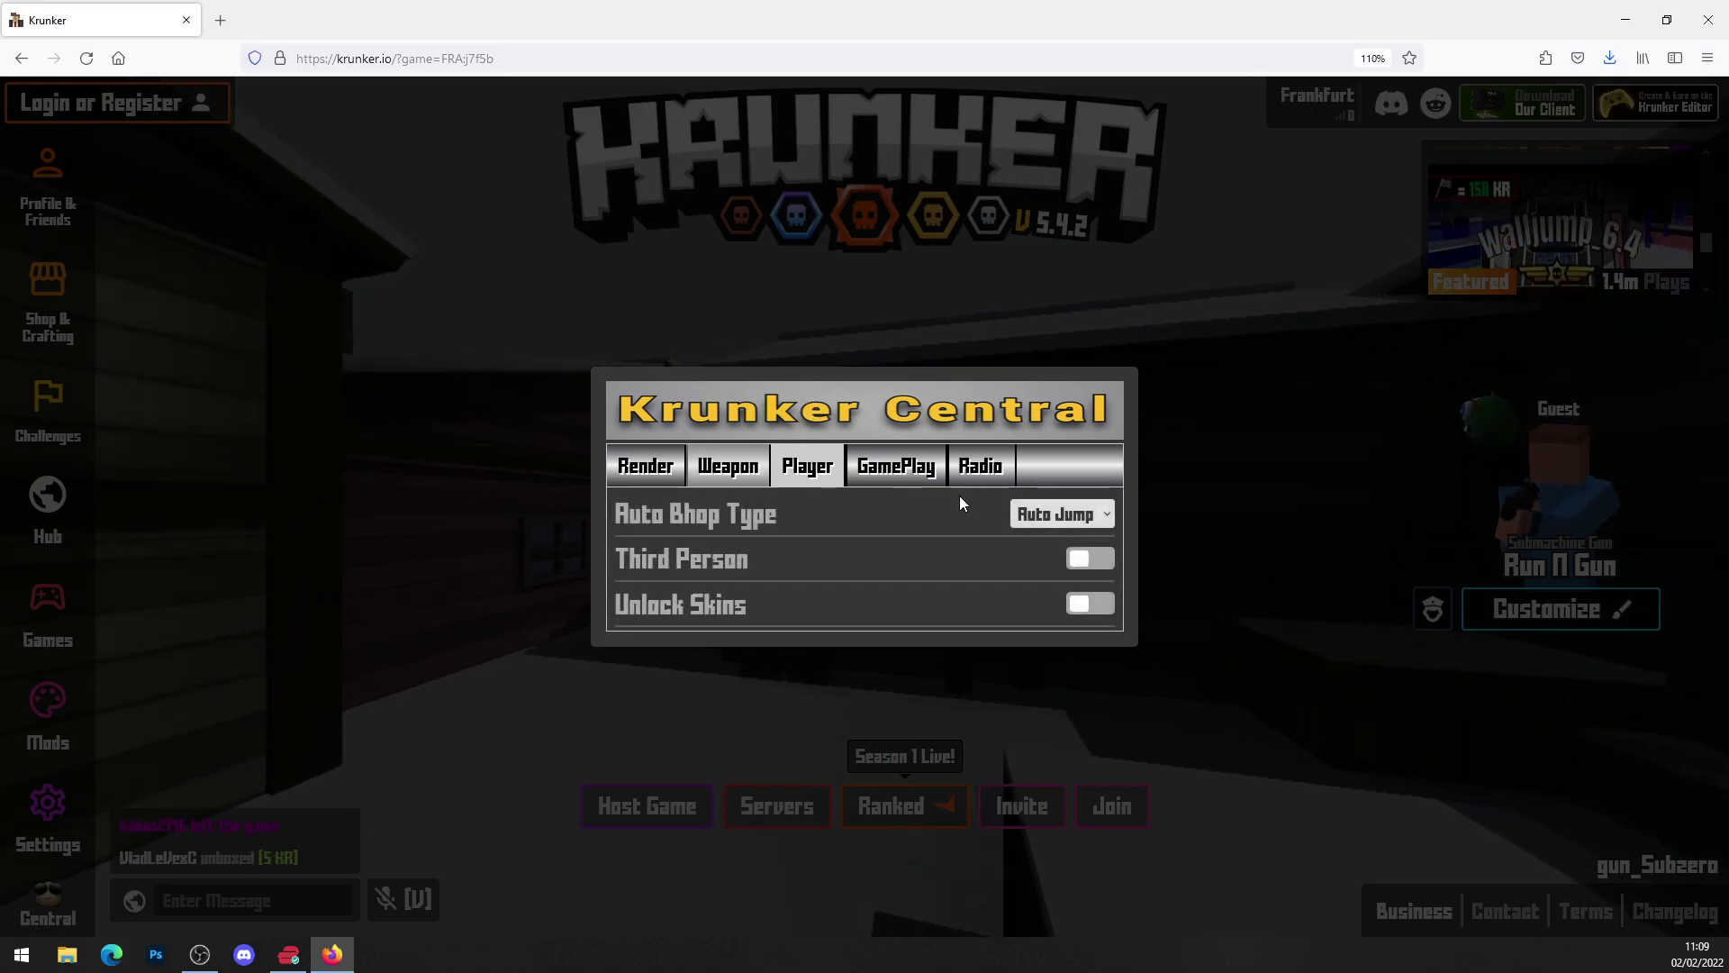
left_click(1052, 515)
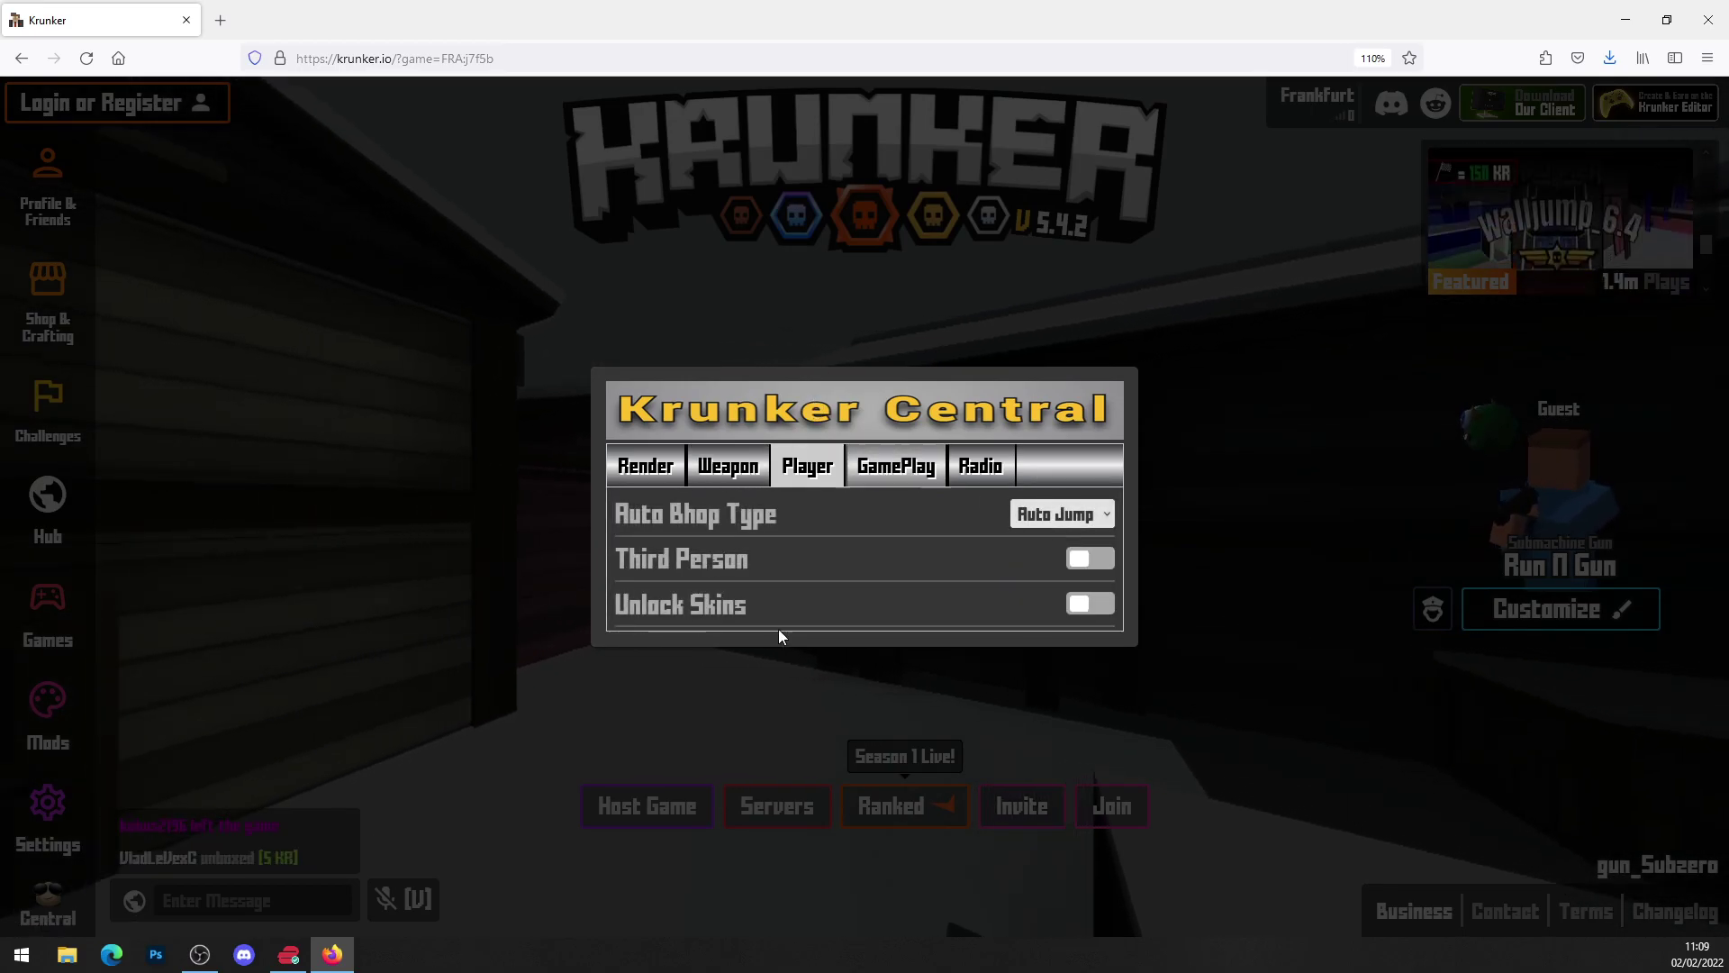
Enter the match, move through the alleys swapping weapons, and kill an opponent for a promotion
left_click(1084, 707)
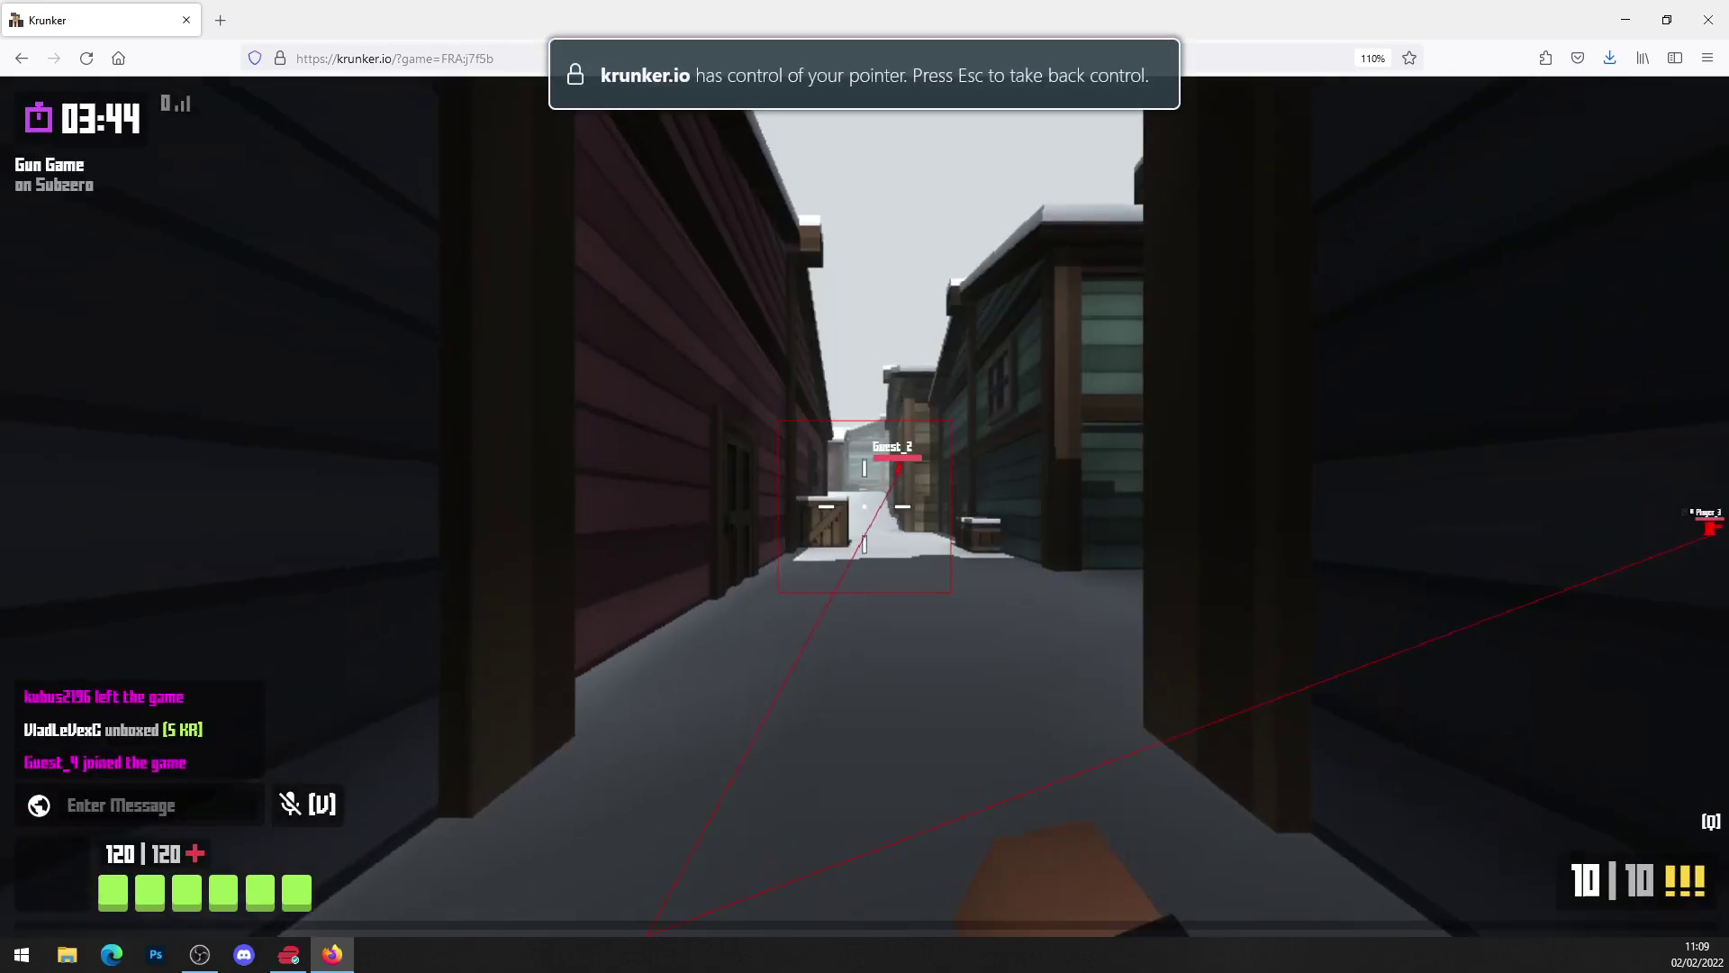
key("w")
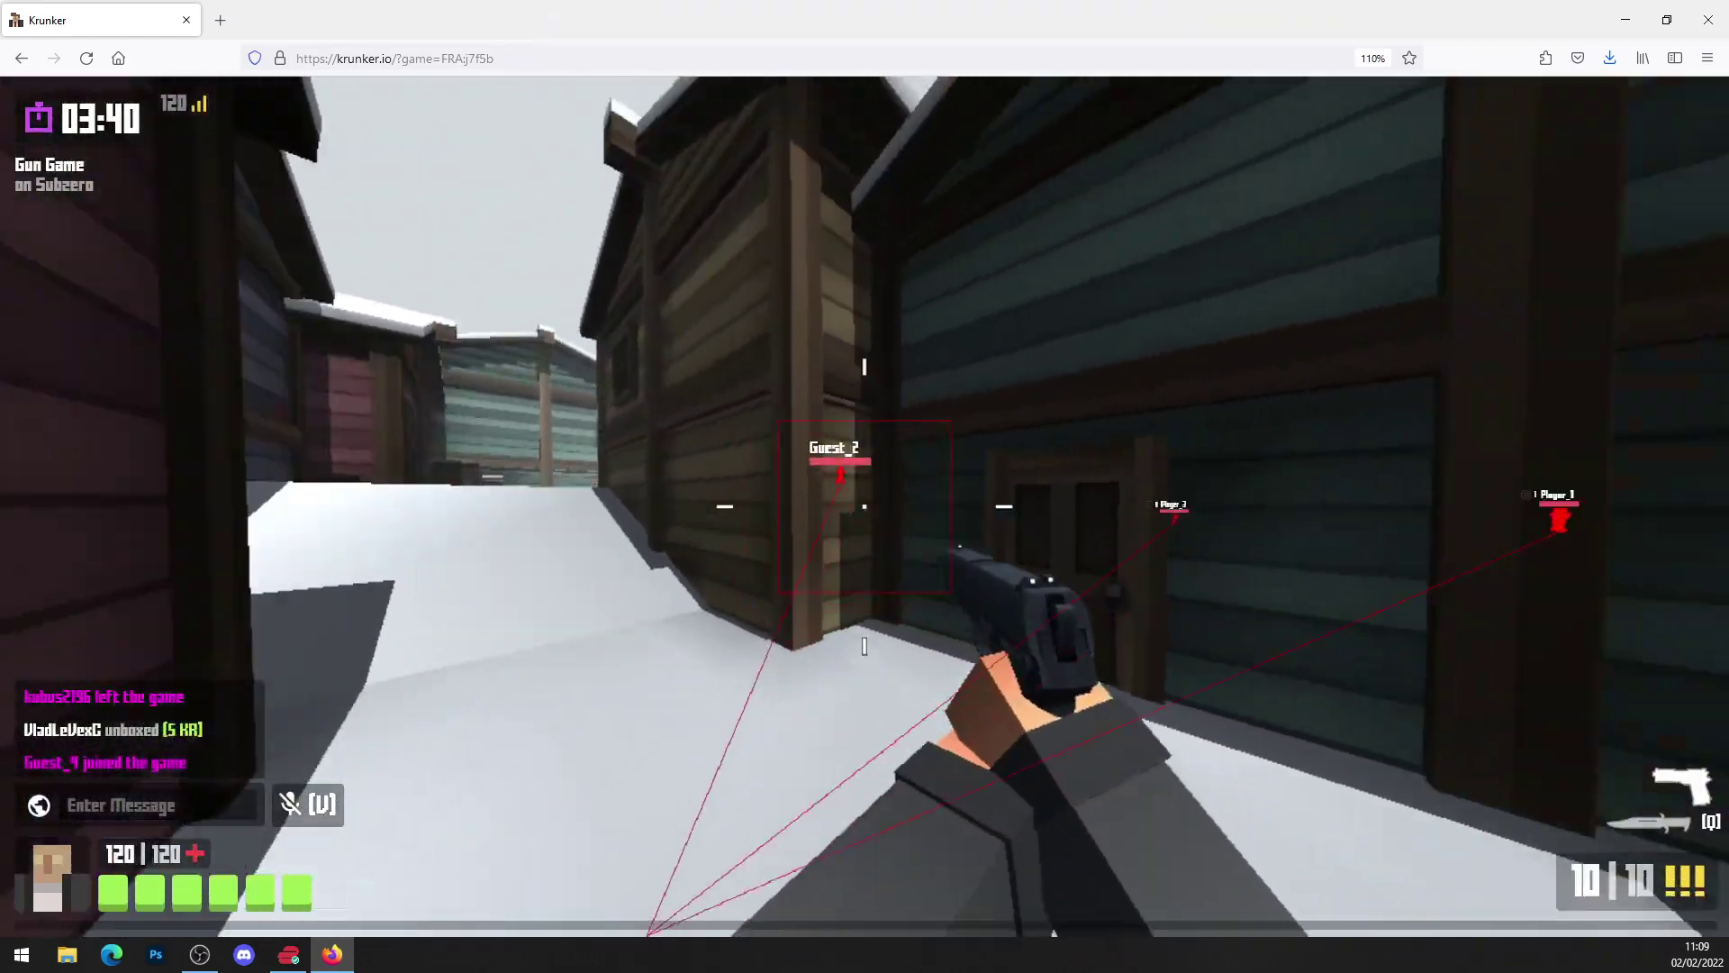
key("q")
key("q")
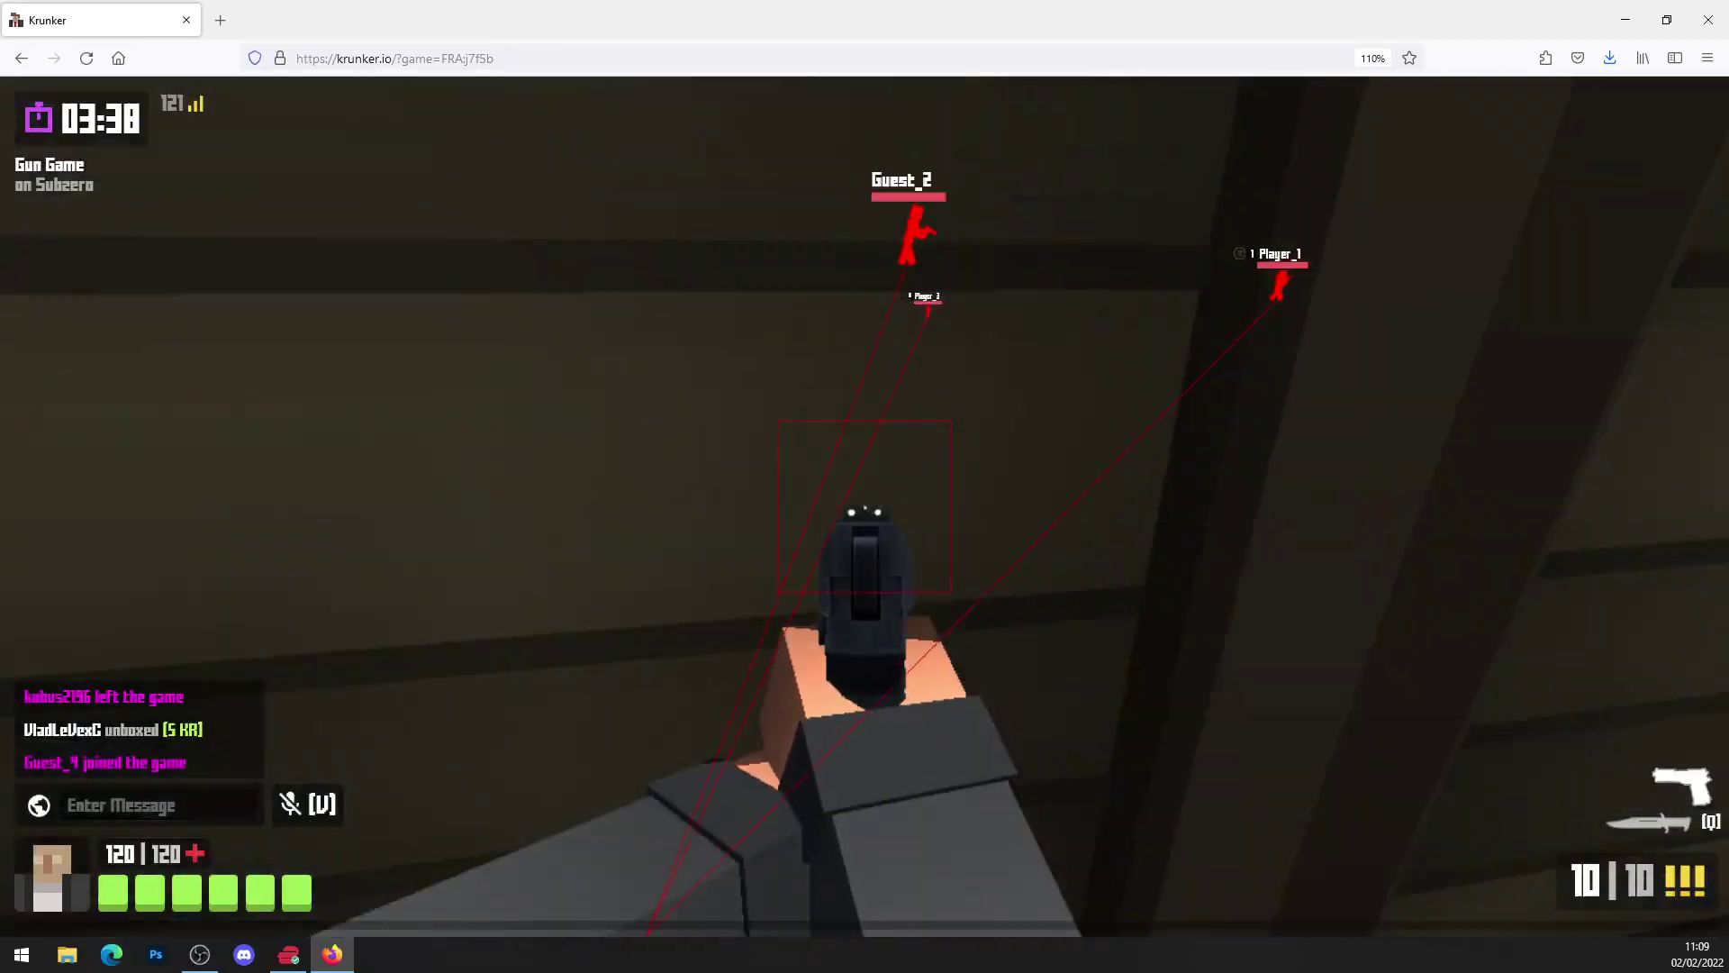
key("w")
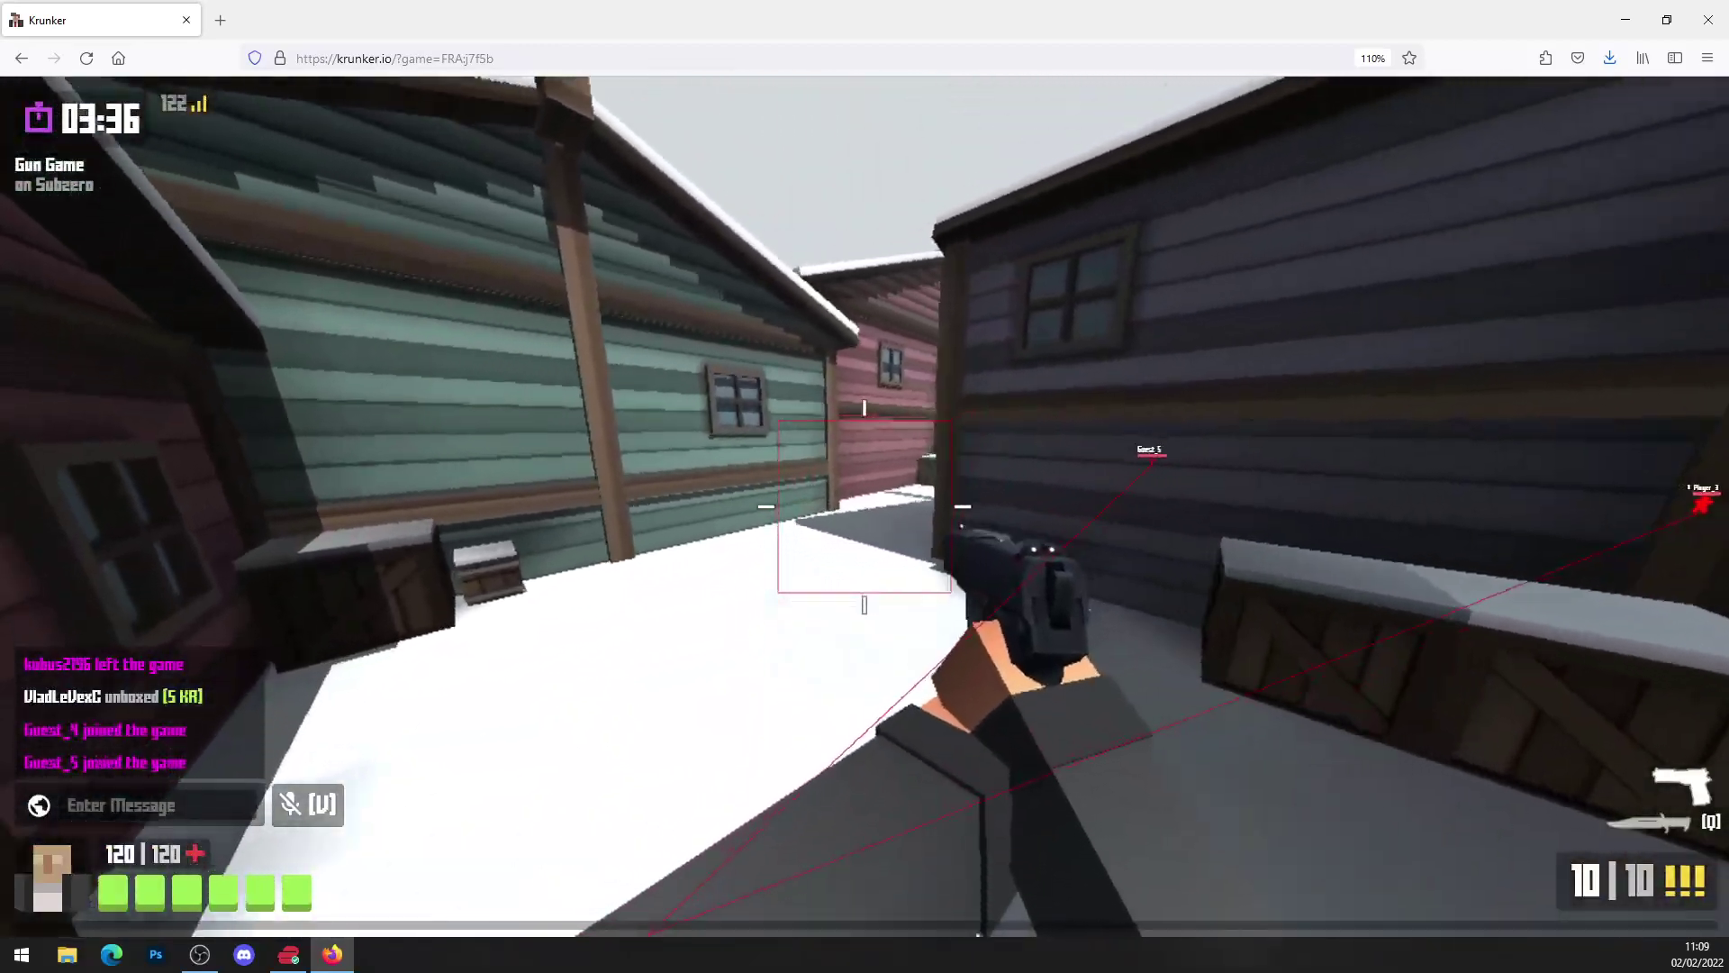
key("w")
key("q")
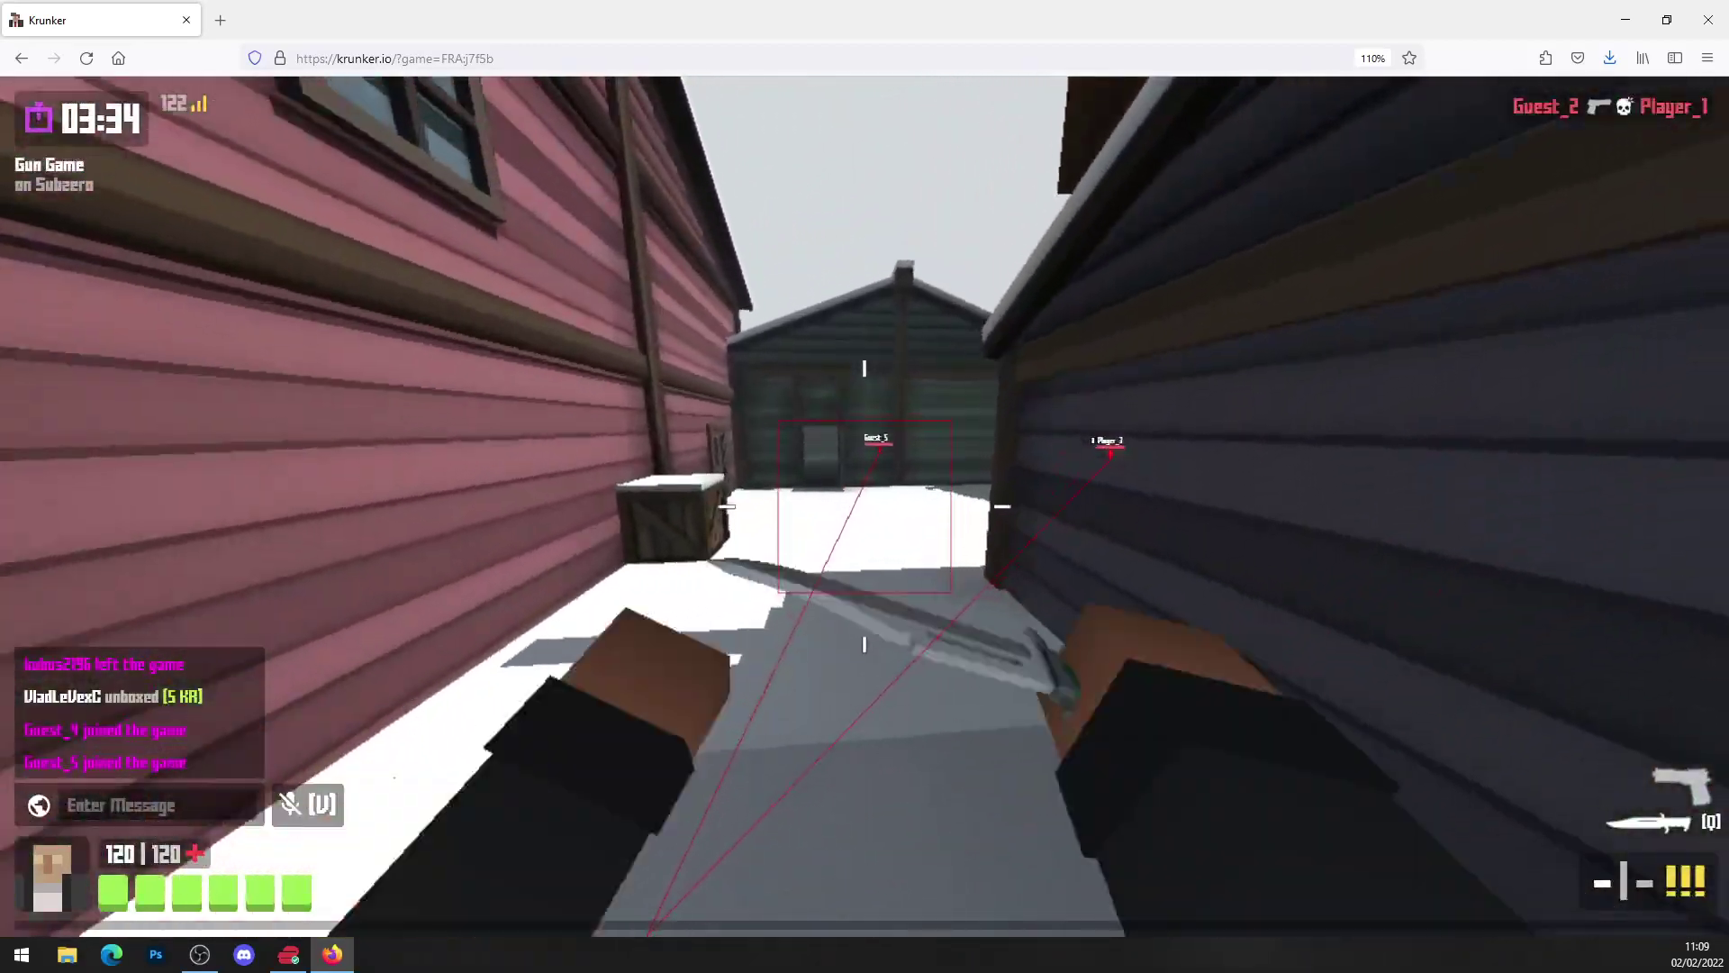
key("q")
left_click(866, 506)
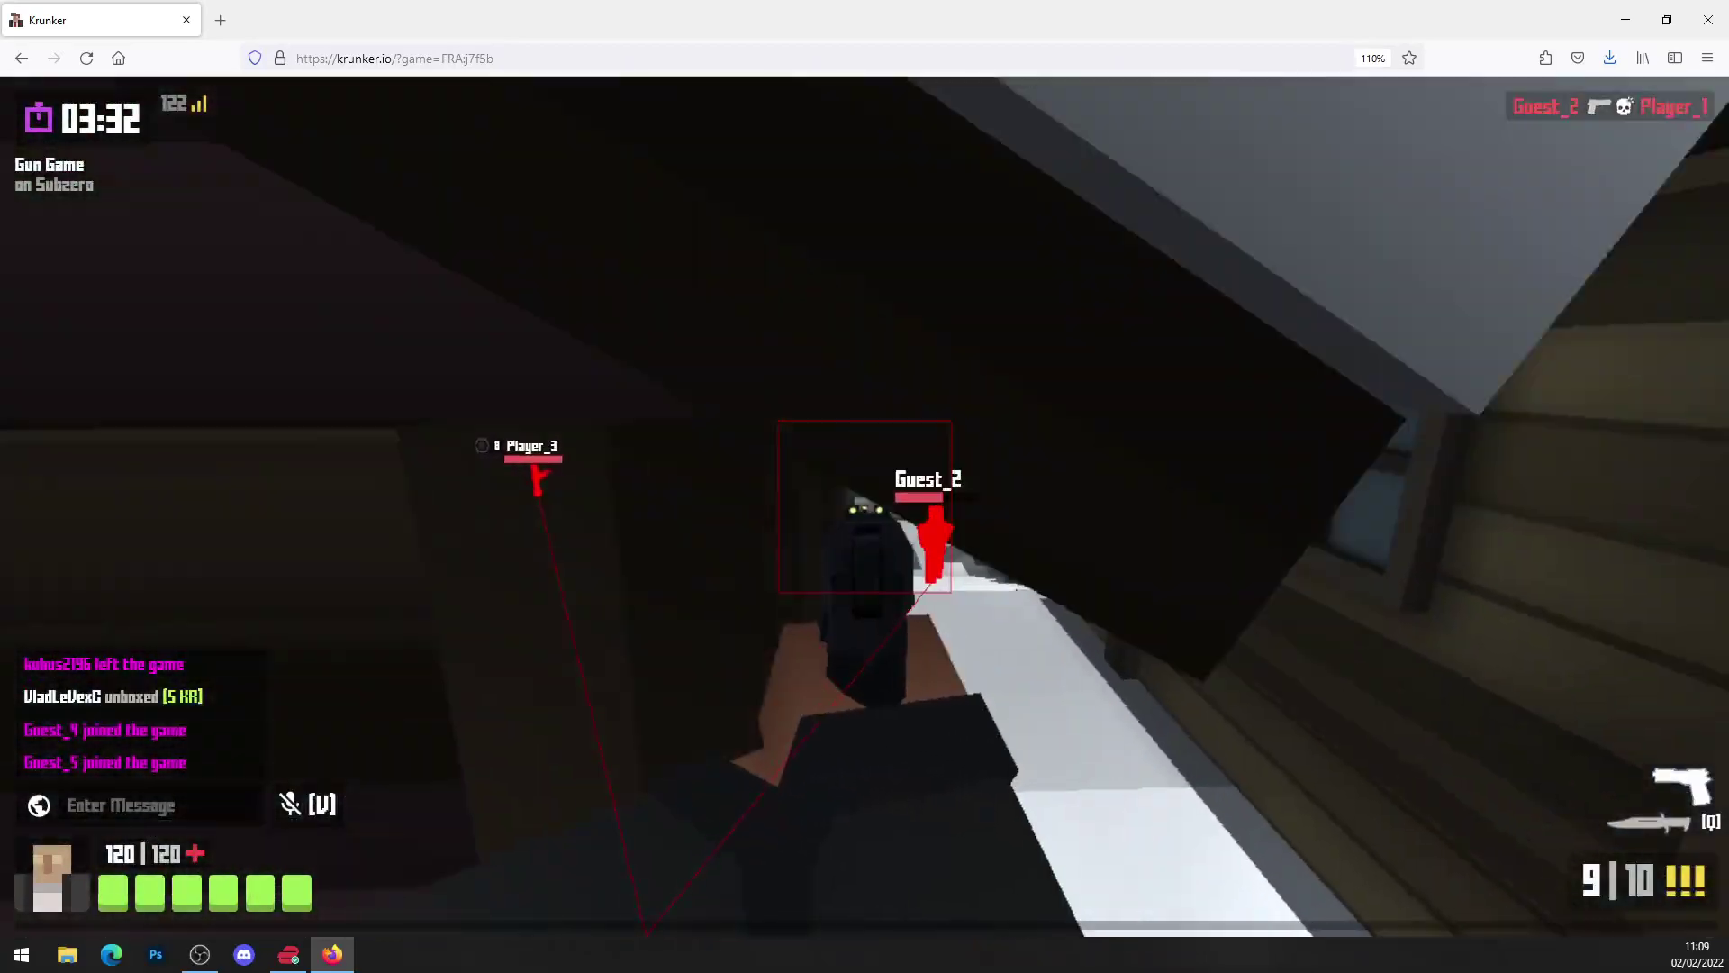
left_click(864, 505)
left_click(864, 505)
left_click(865, 505)
left_click(865, 505)
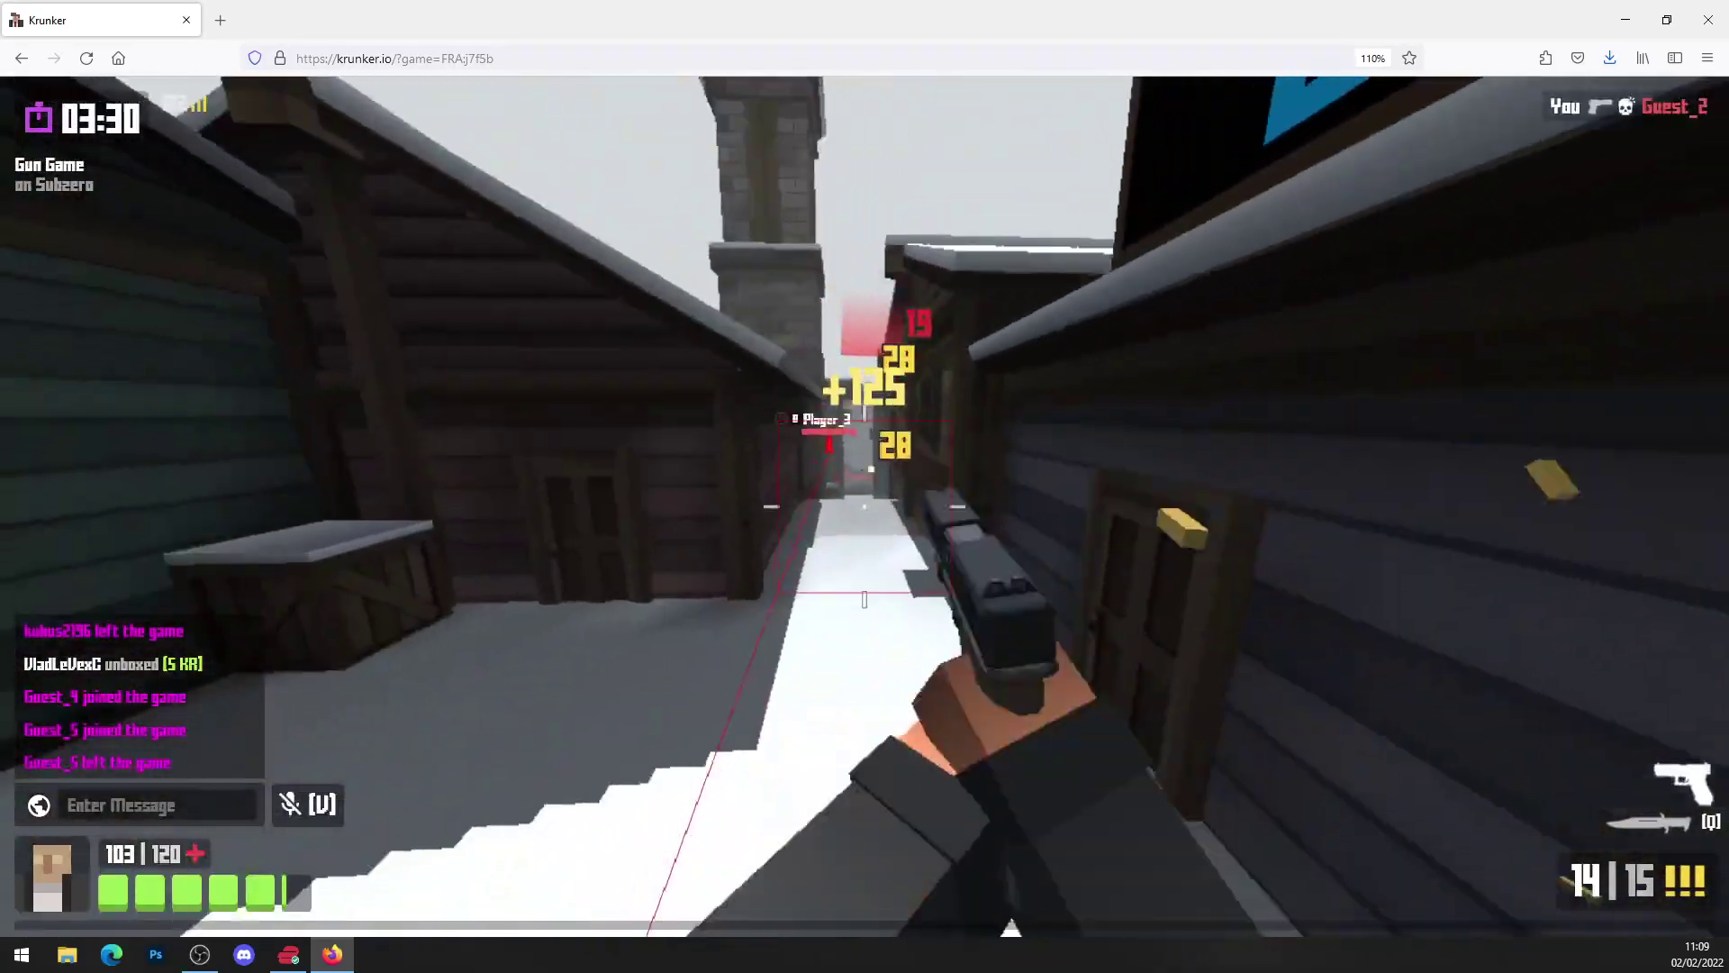
left_click(864, 506)
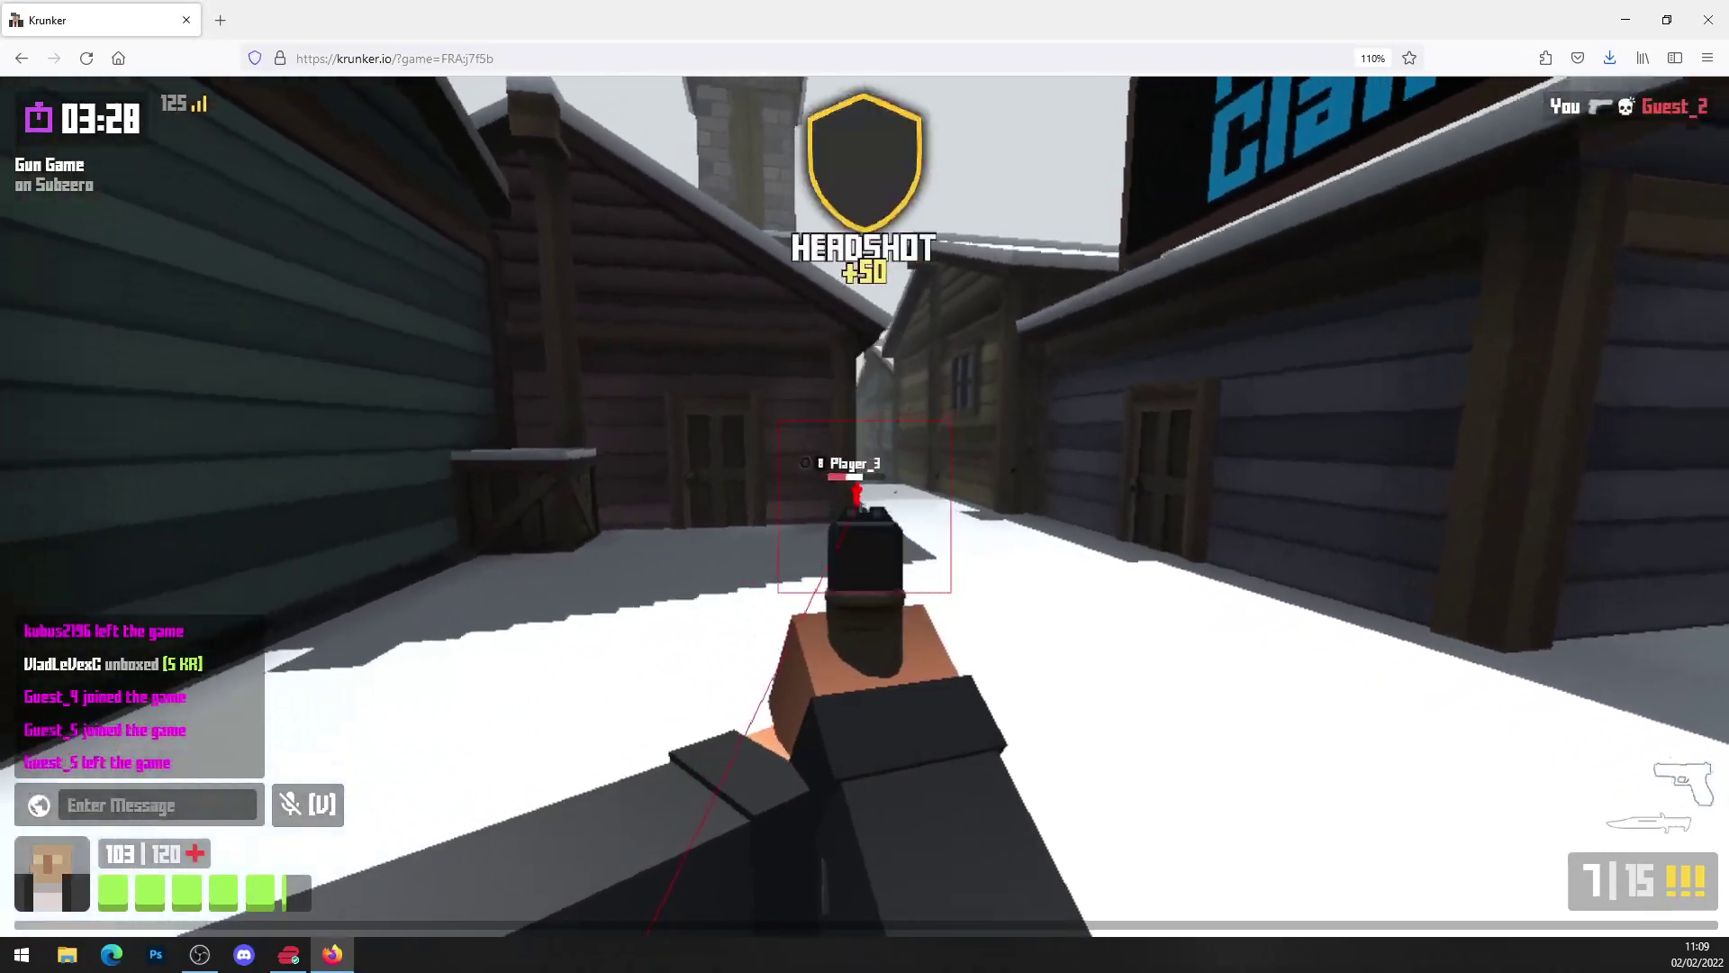
left_click(864, 505)
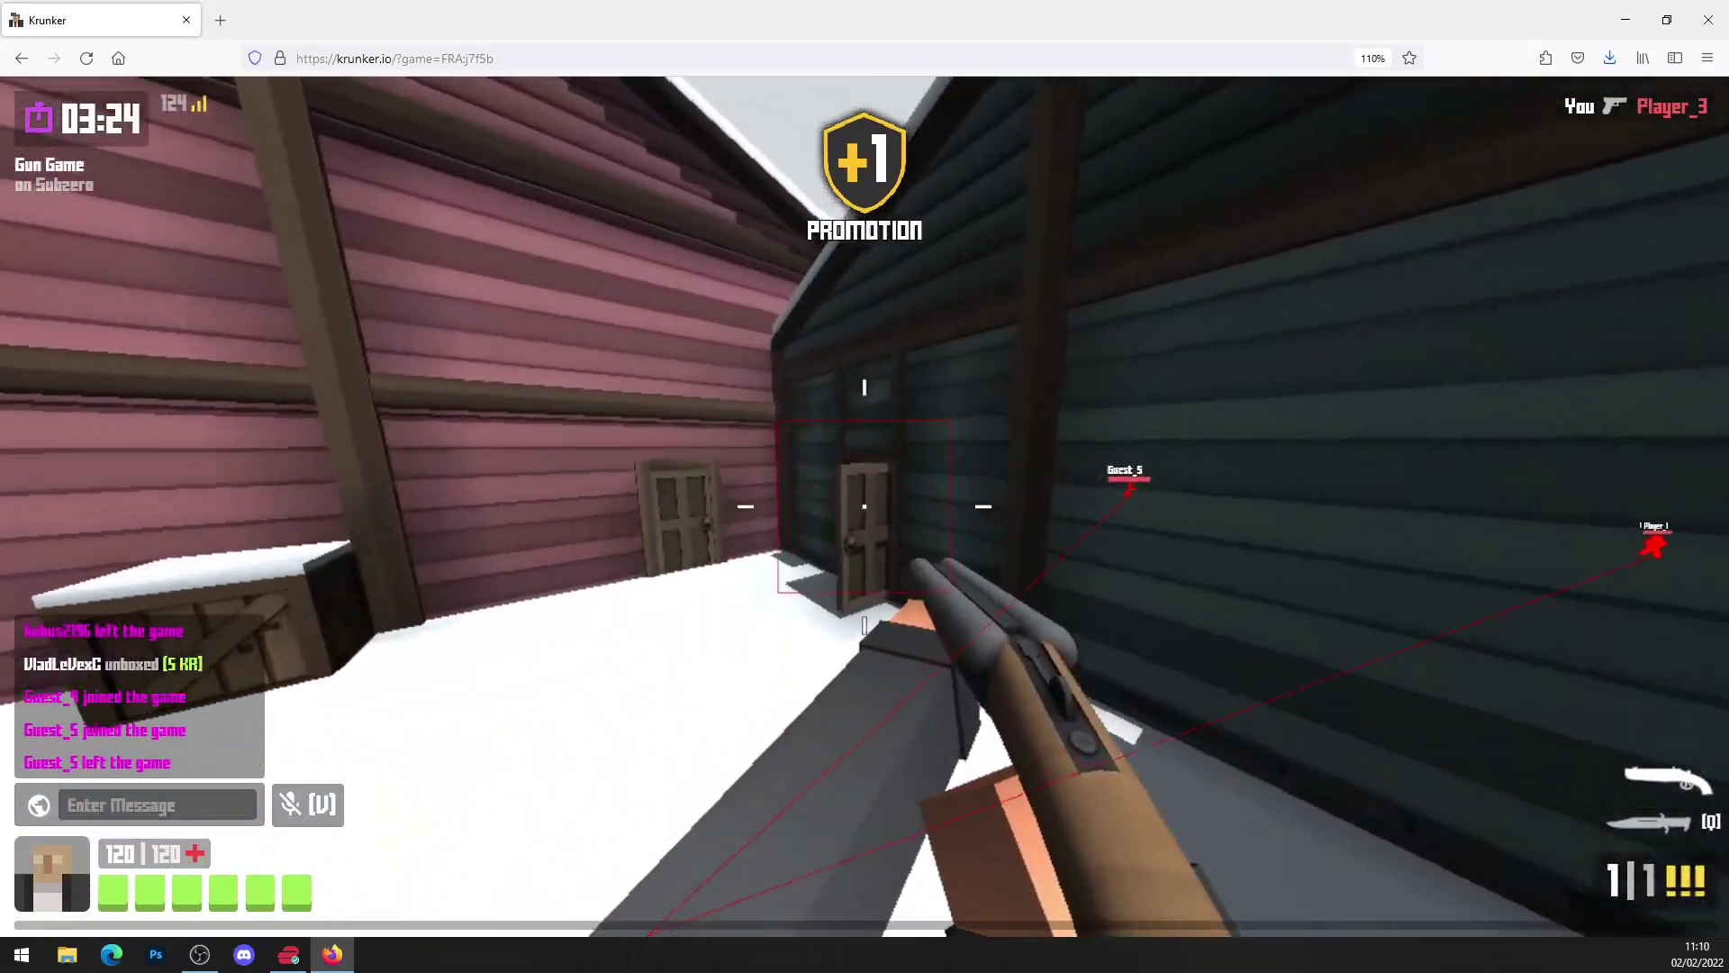
Run down the alley with the knife, then shotgun the opponents near the courtyard fountain
key("q")
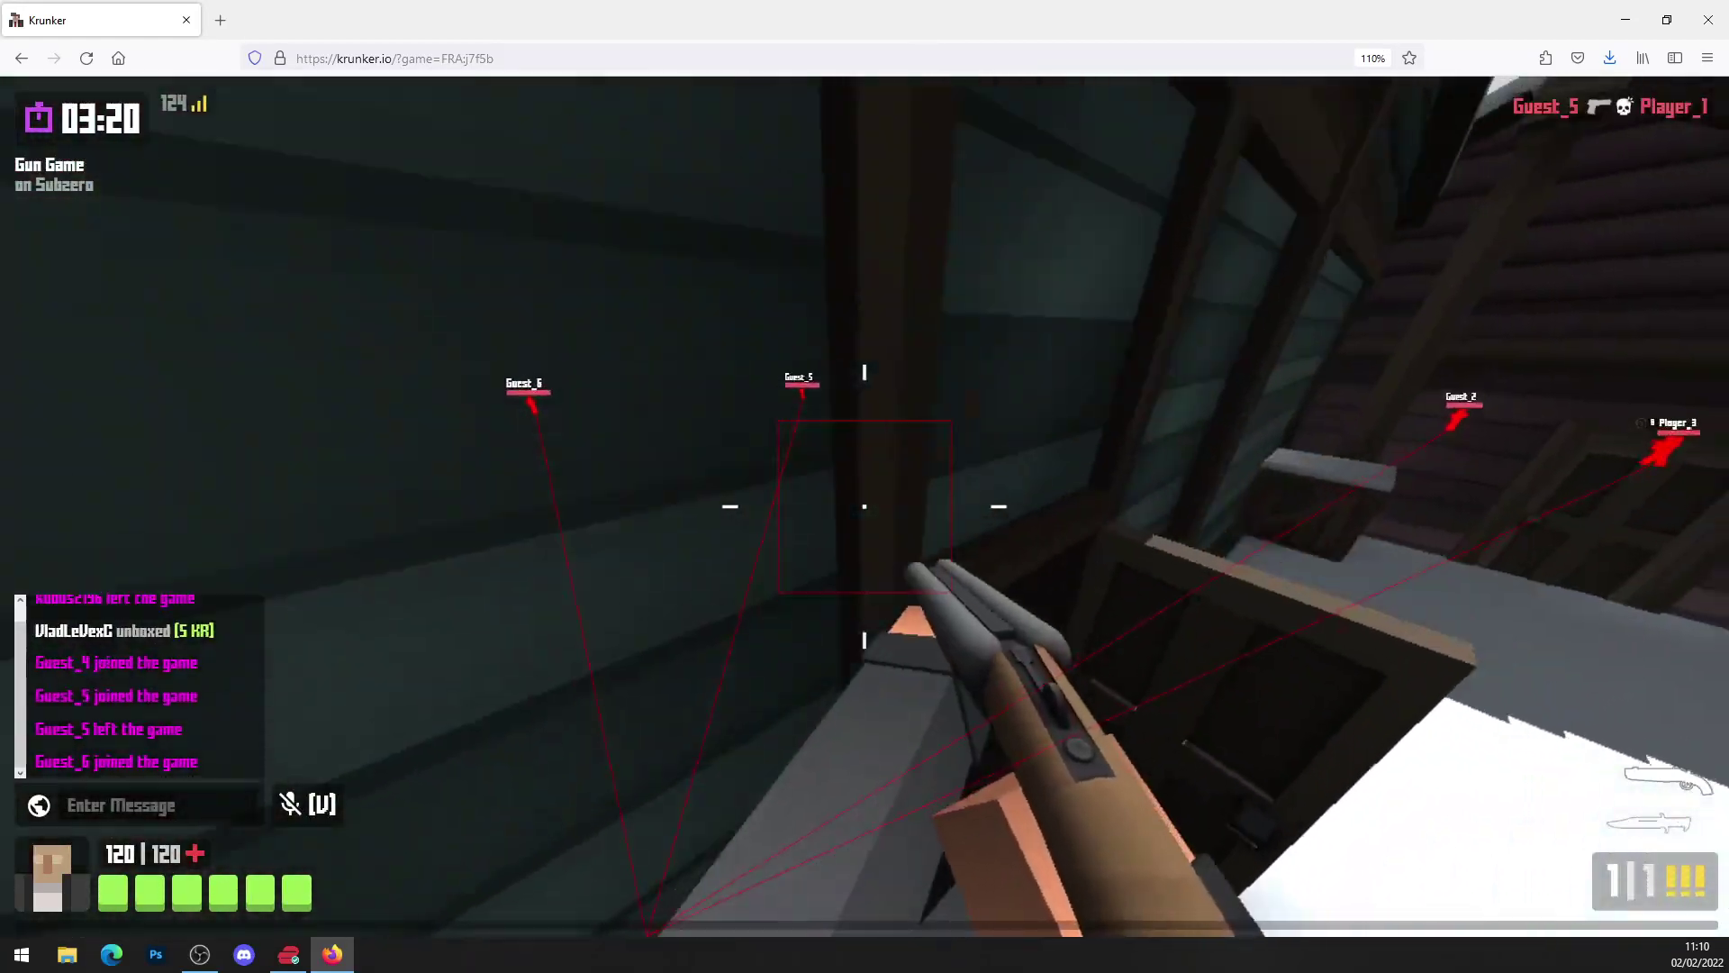
key("q")
key("q")
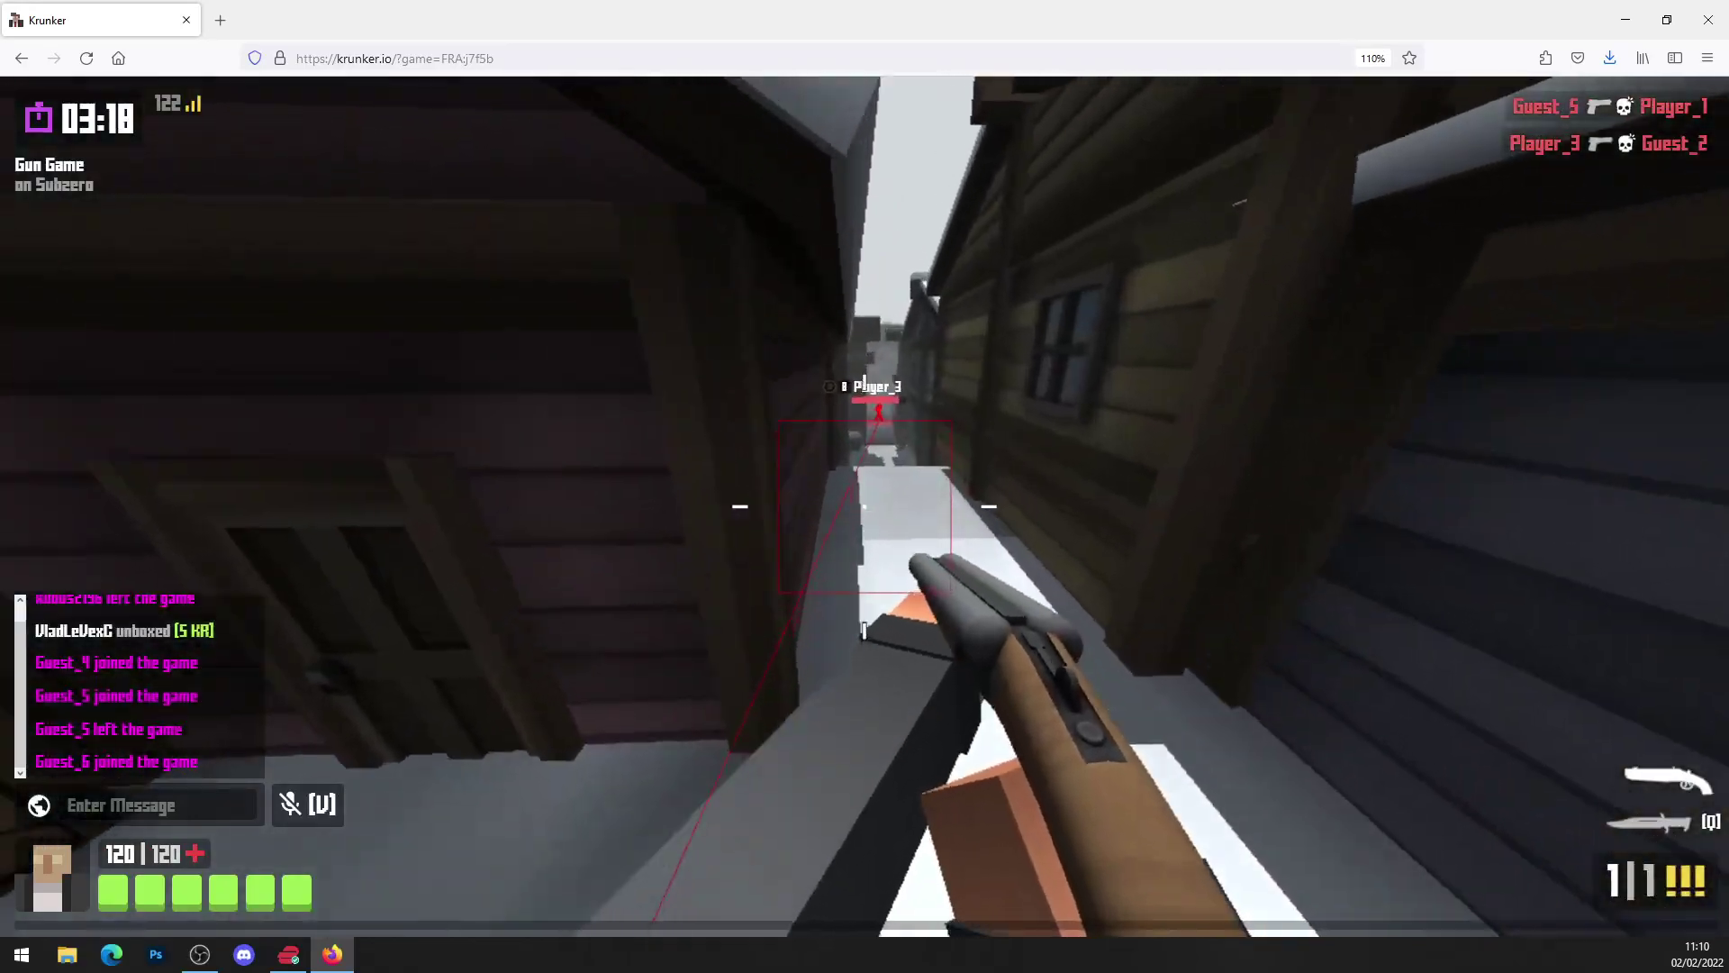
key("q")
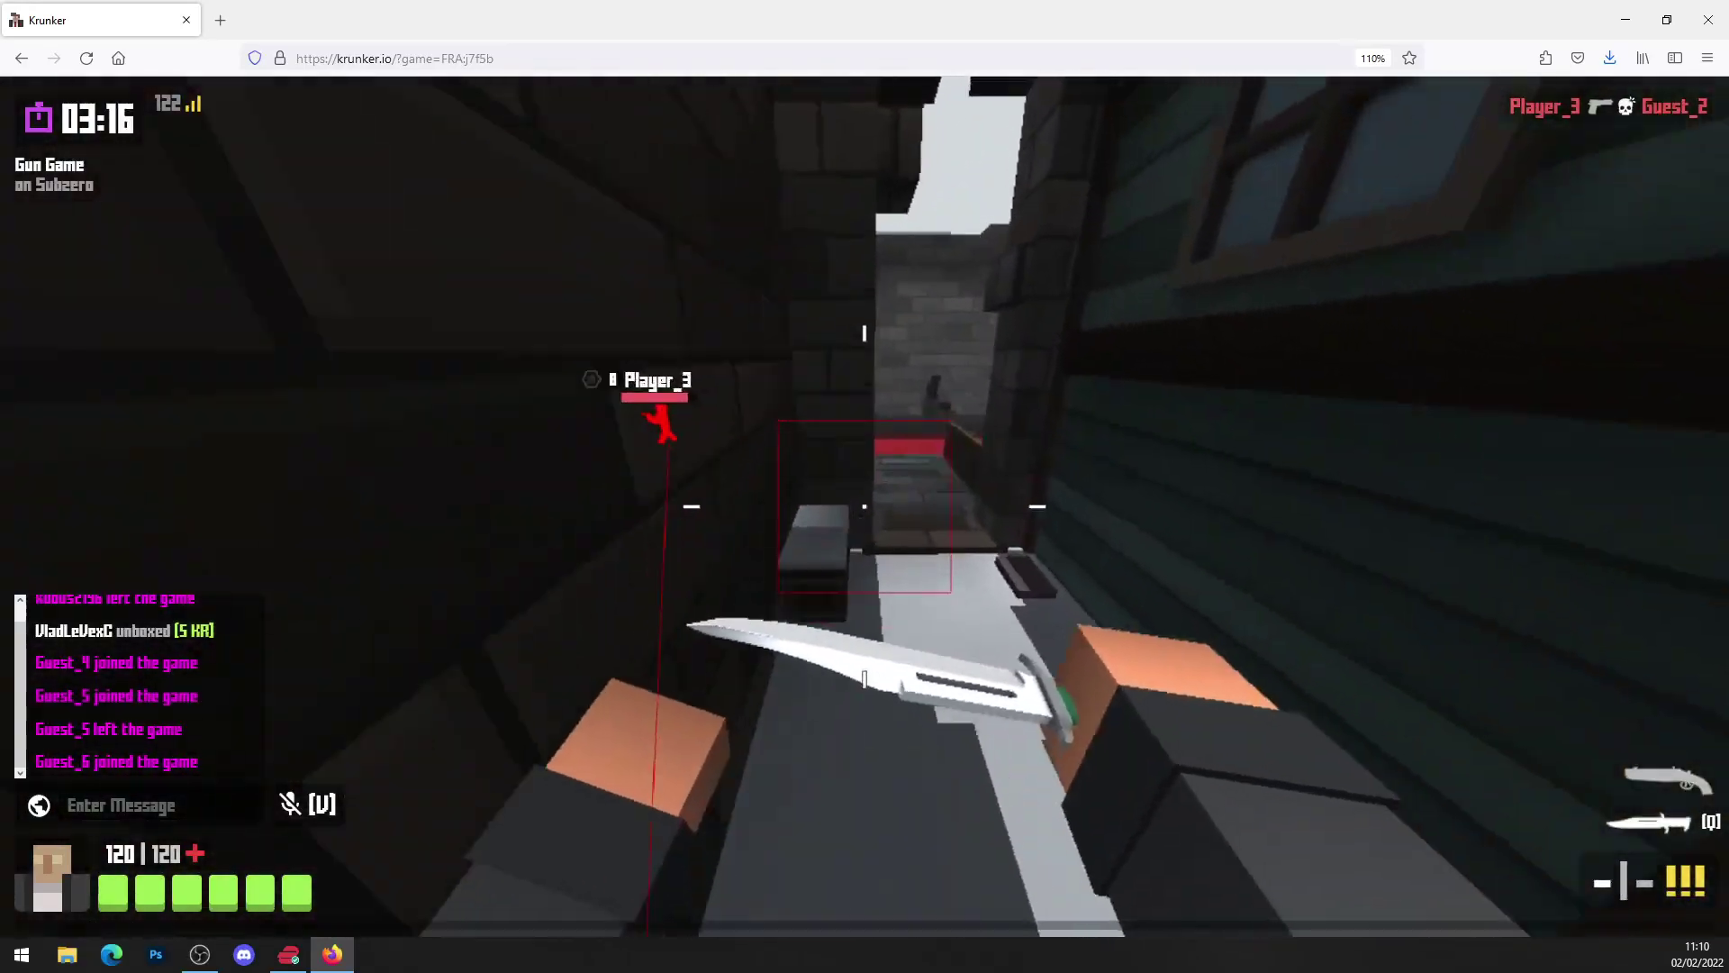
key("q")
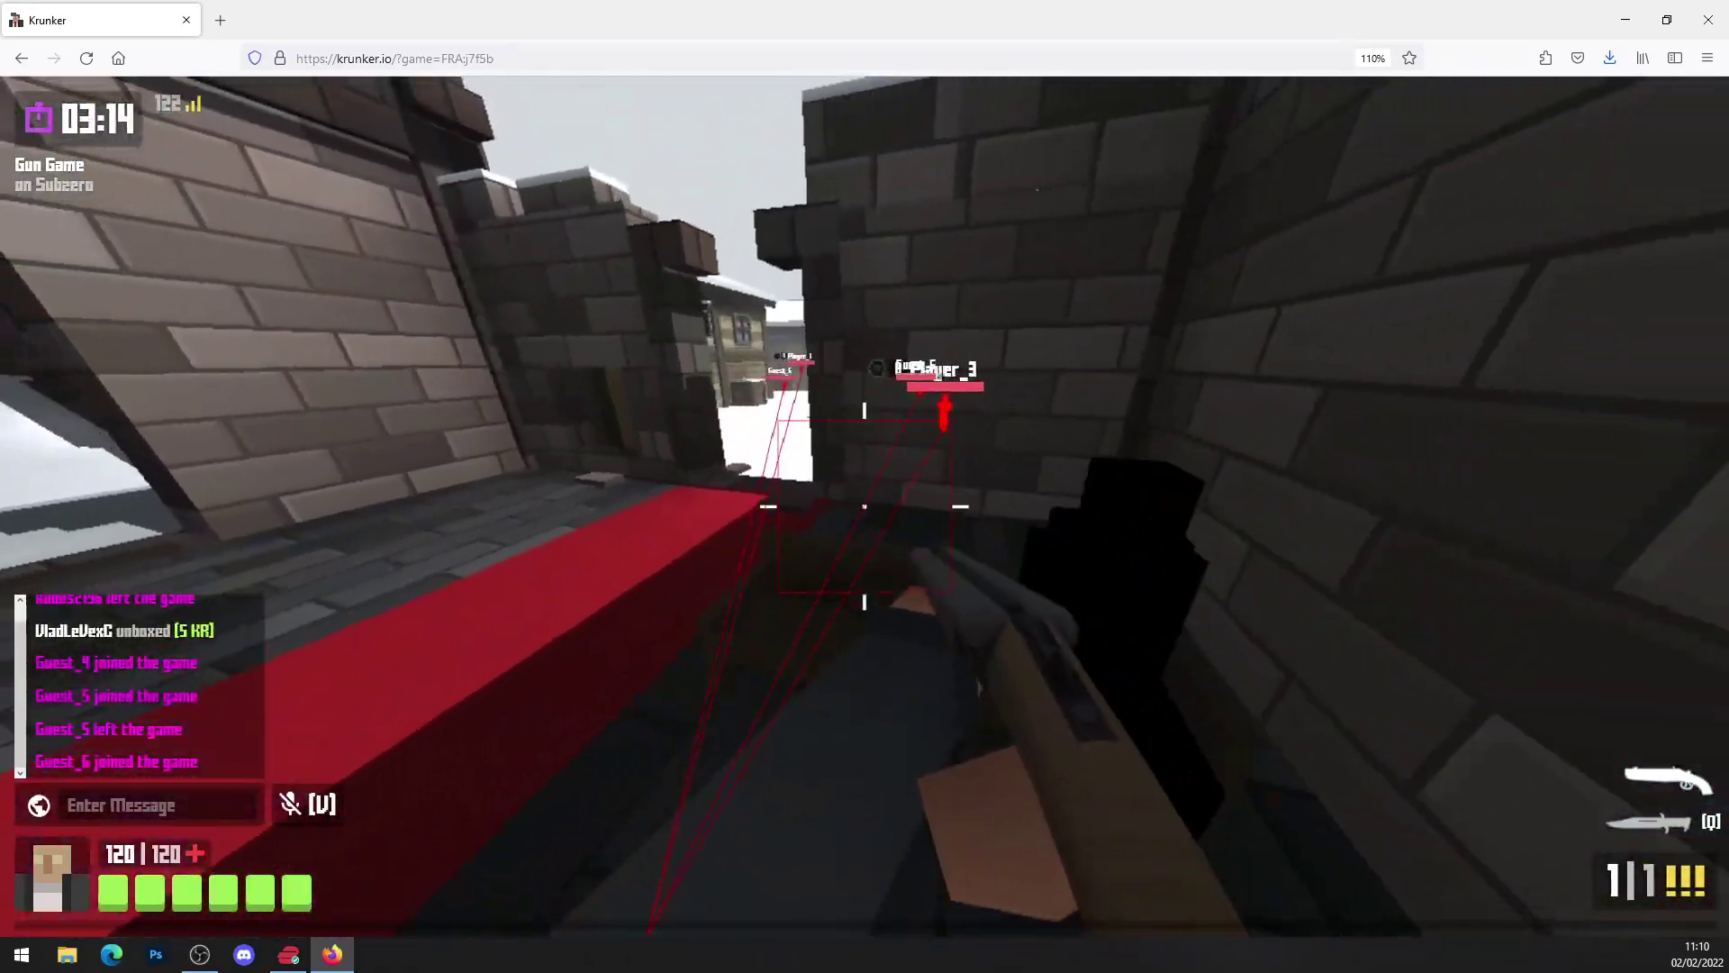
left_click(865, 505)
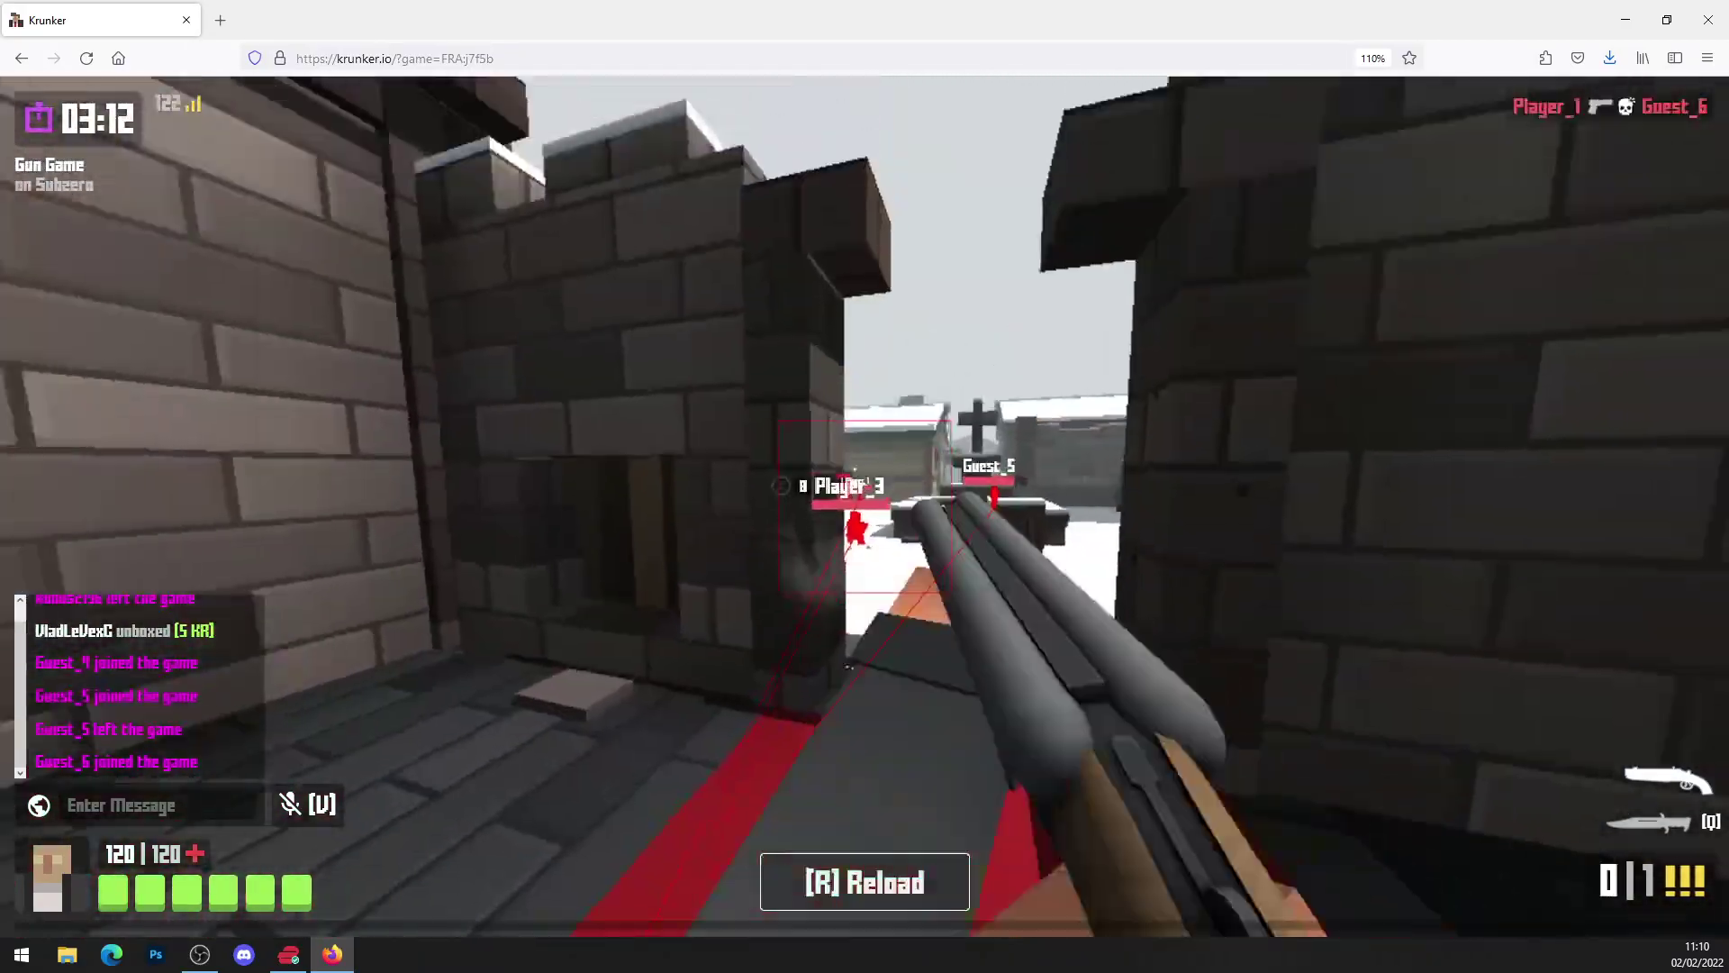
key("r")
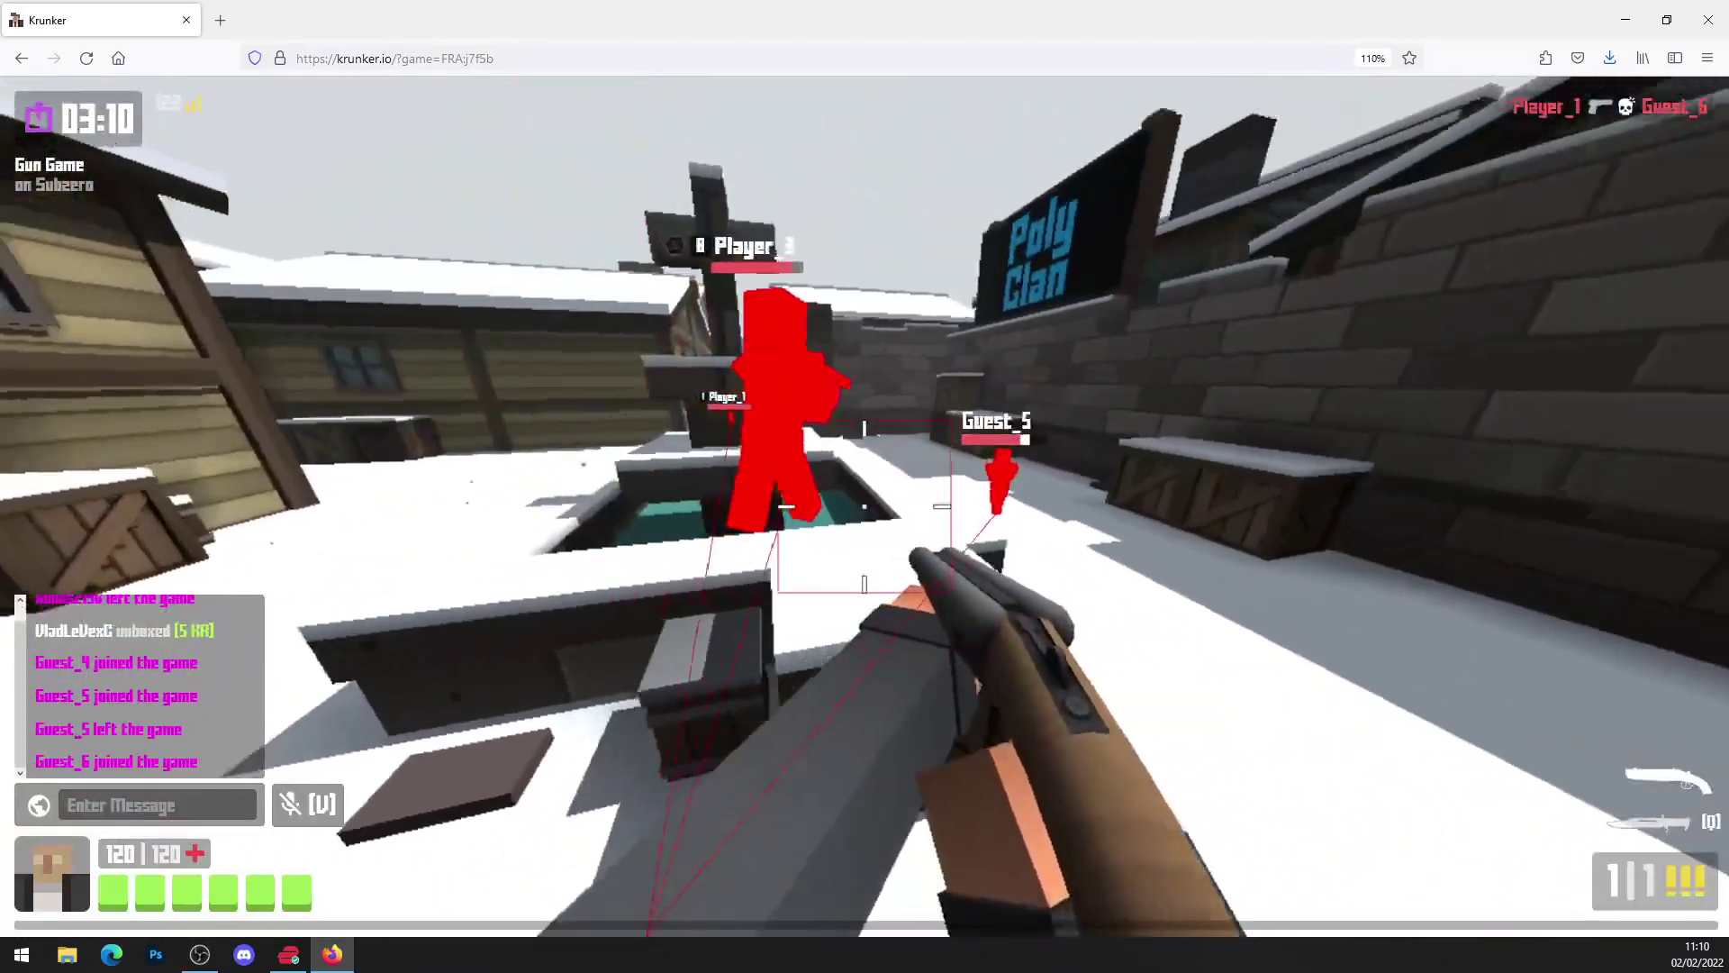
left_click(864, 506)
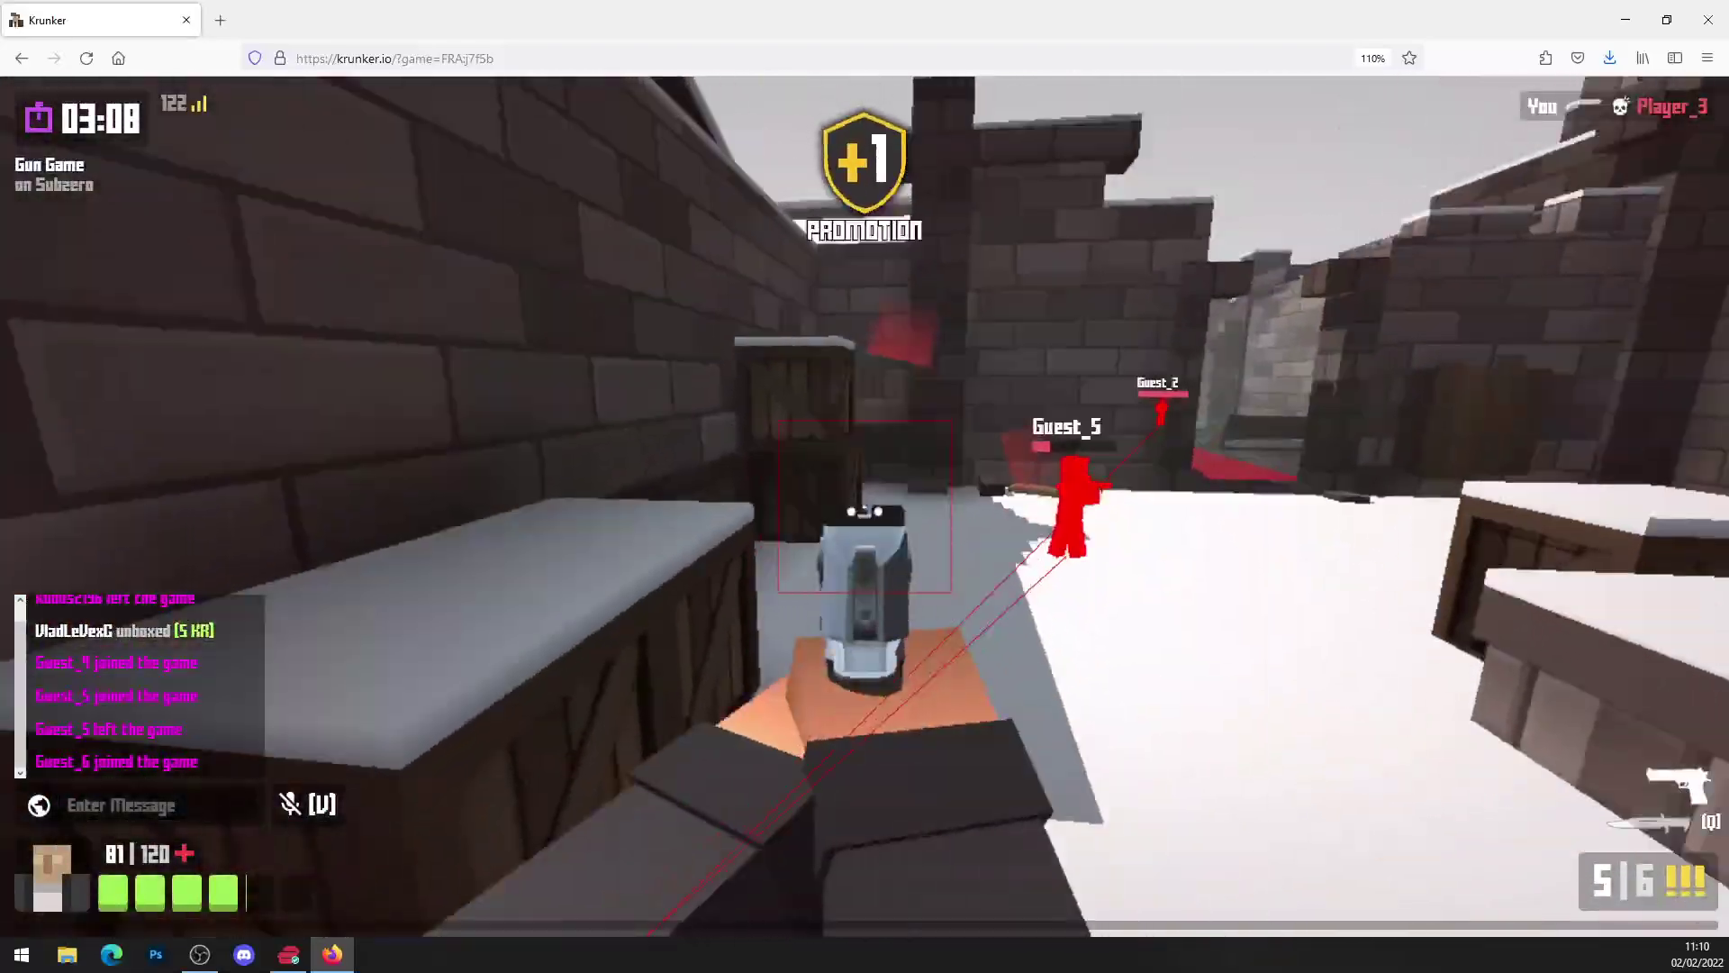
left_click(866, 505)
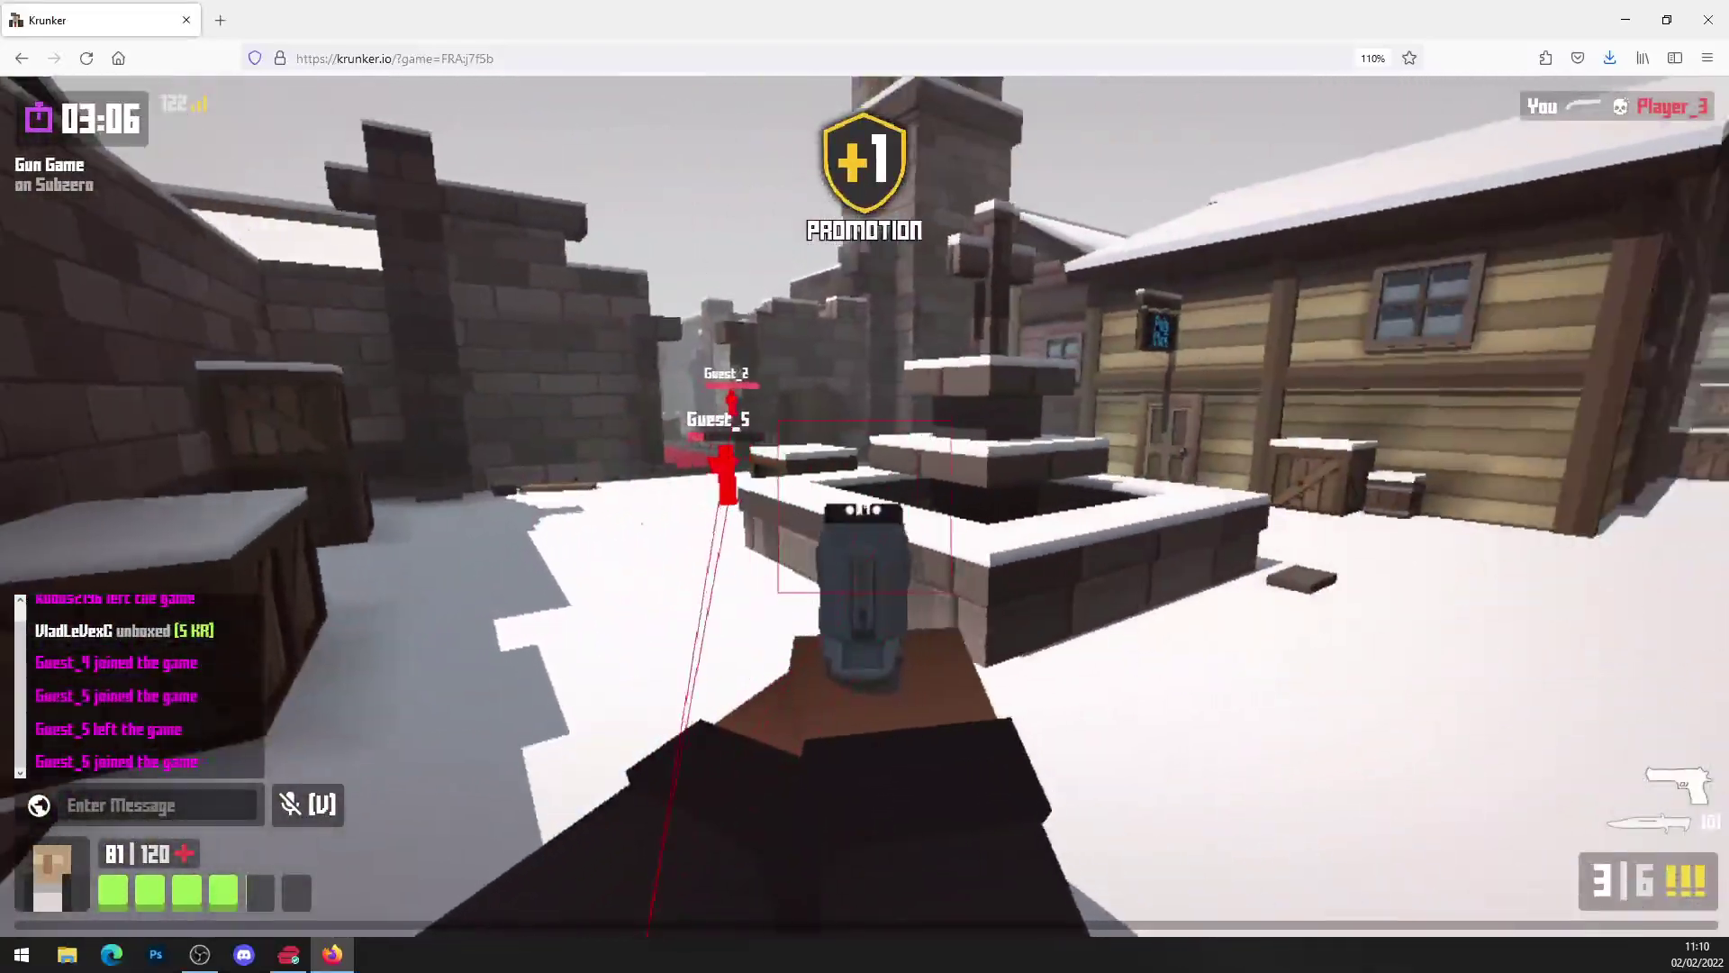
left_click(864, 505)
left_click(865, 505)
left_click(864, 505)
left_click(865, 506)
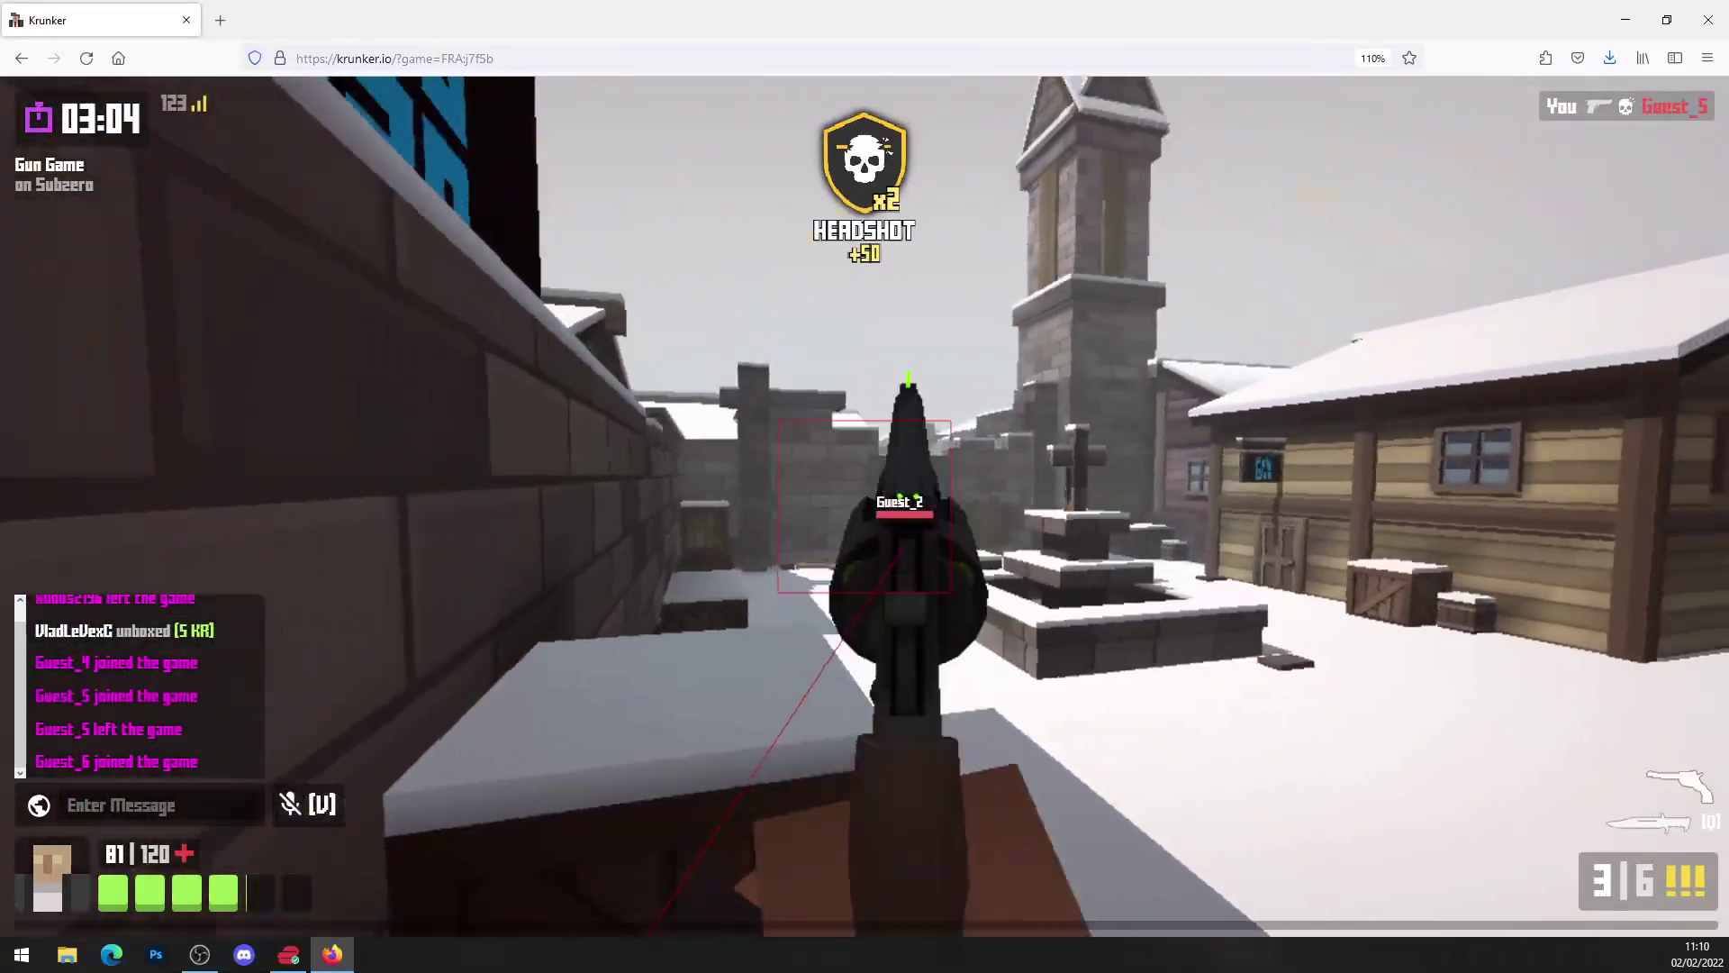
left_click(865, 506)
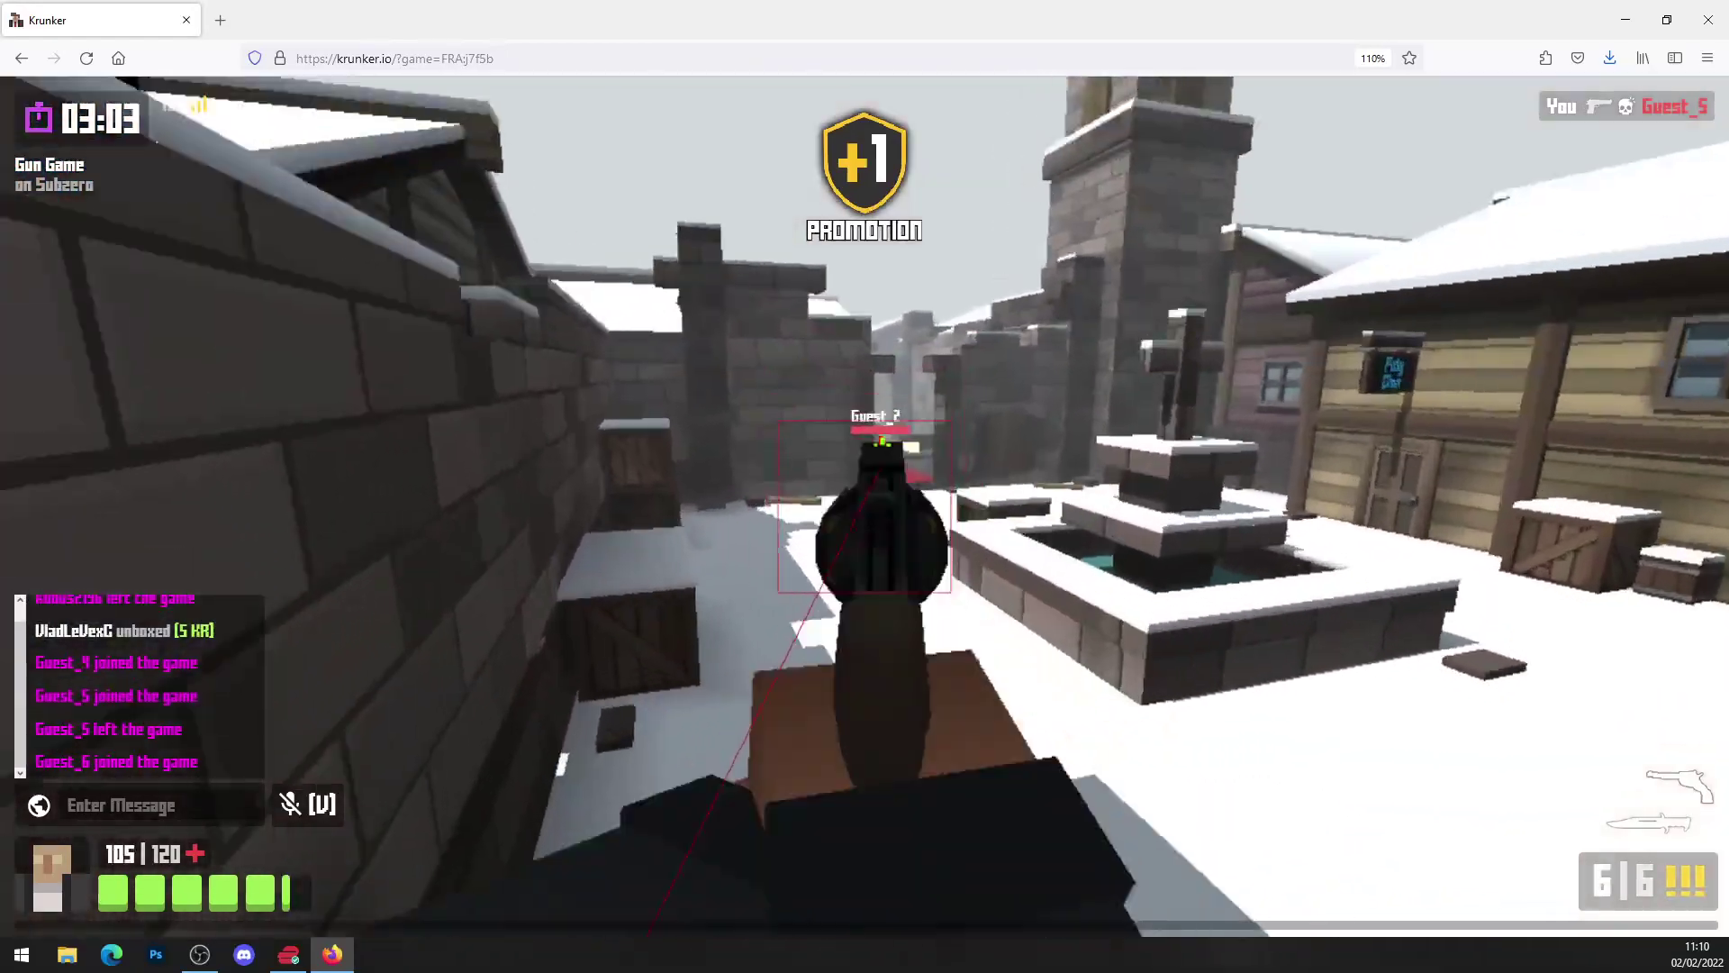
left_click(865, 506)
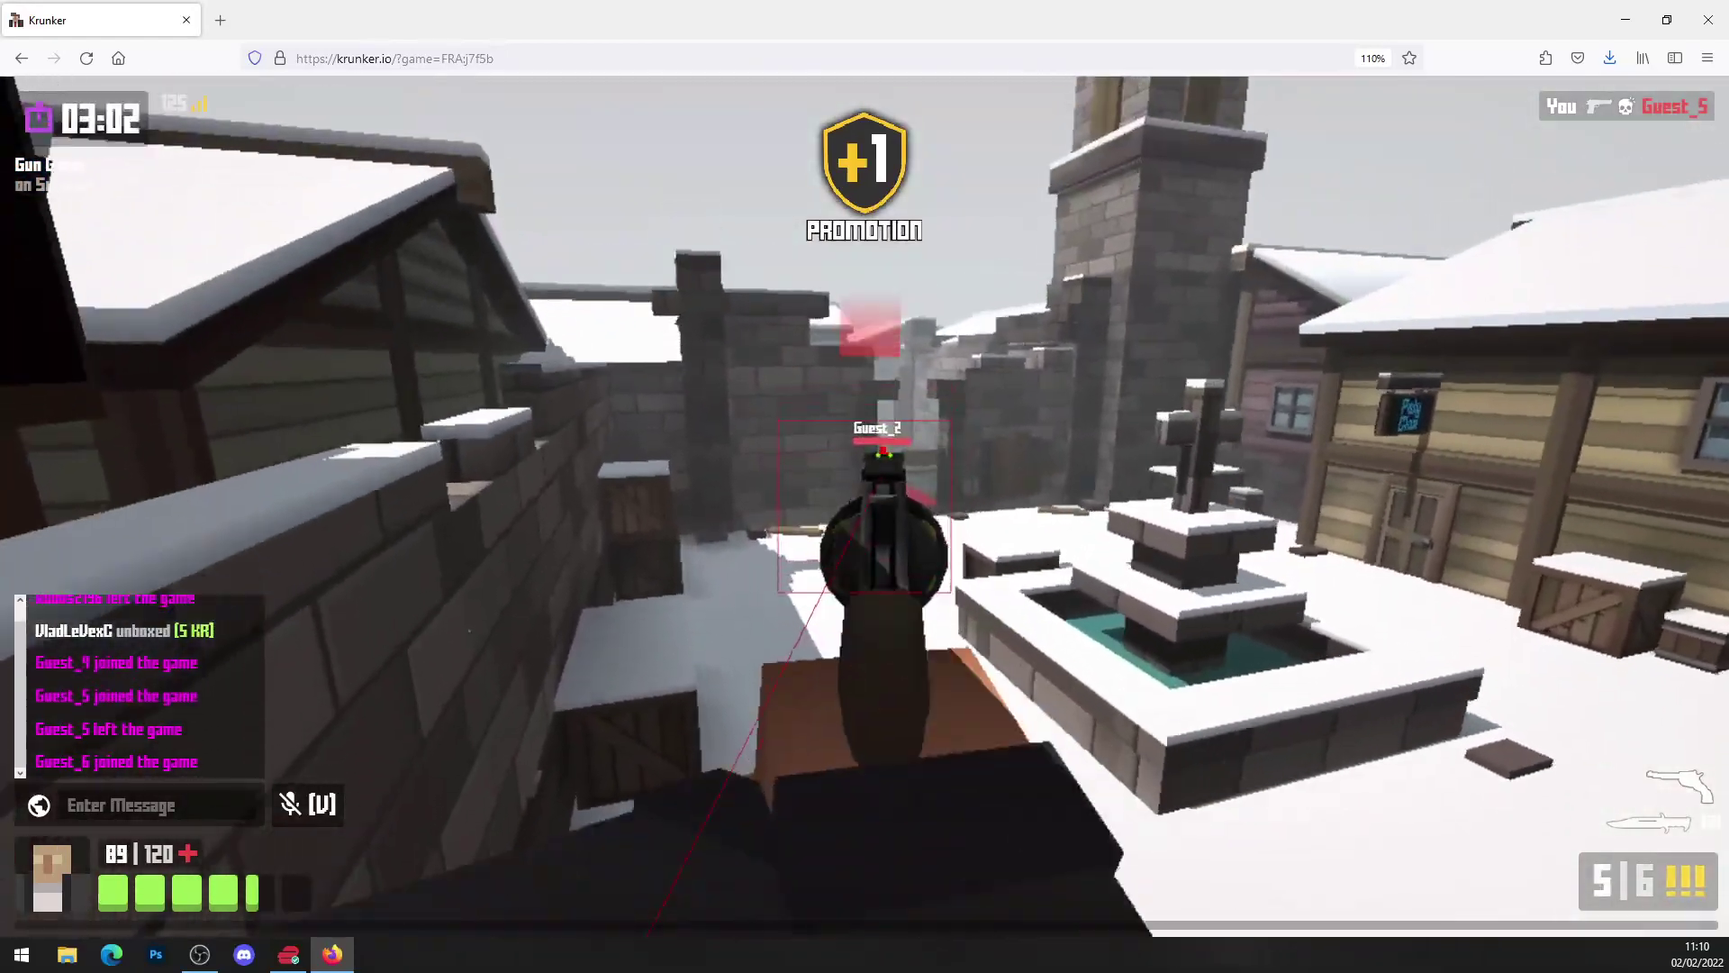